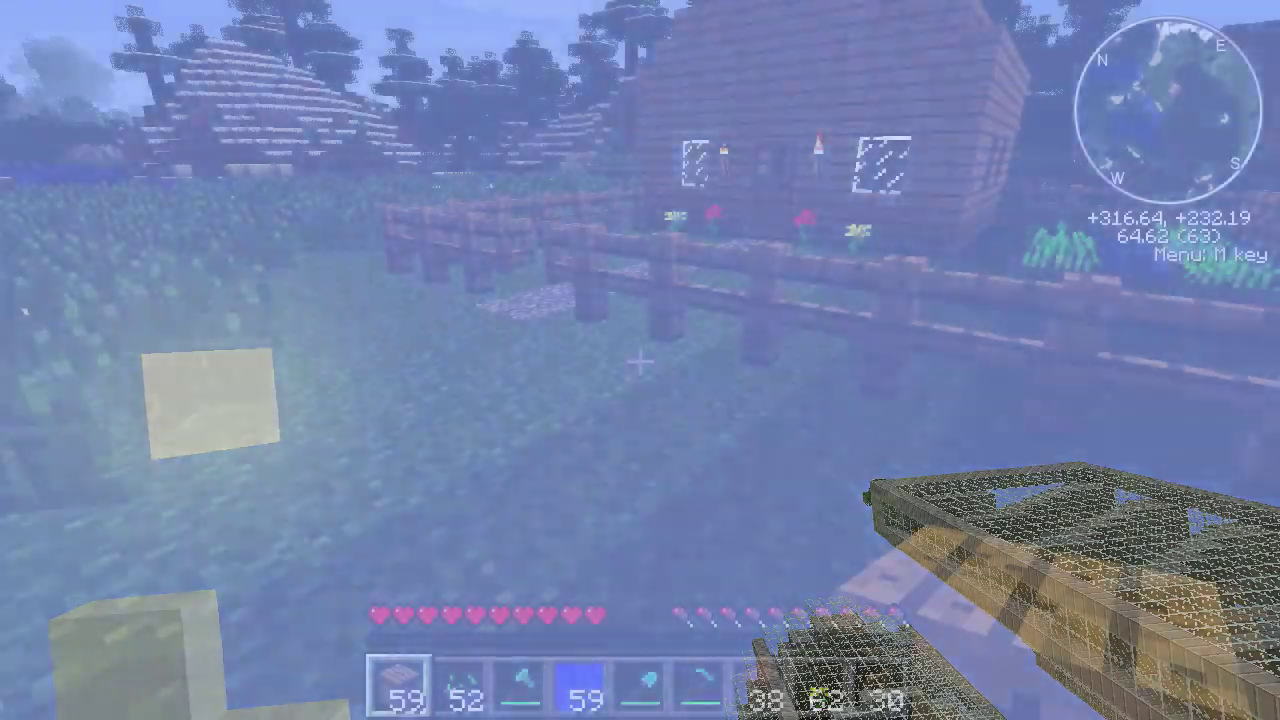
key(a)
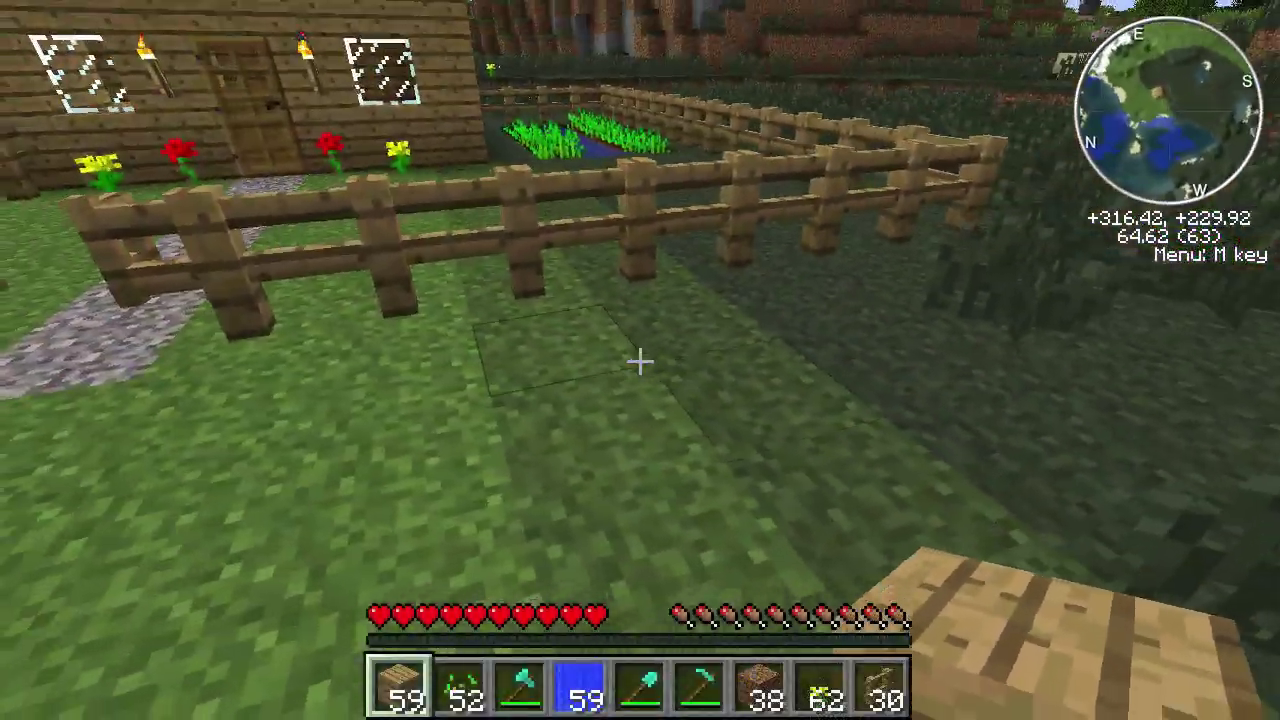
key(space)
key(space)
key(space)
key(d)
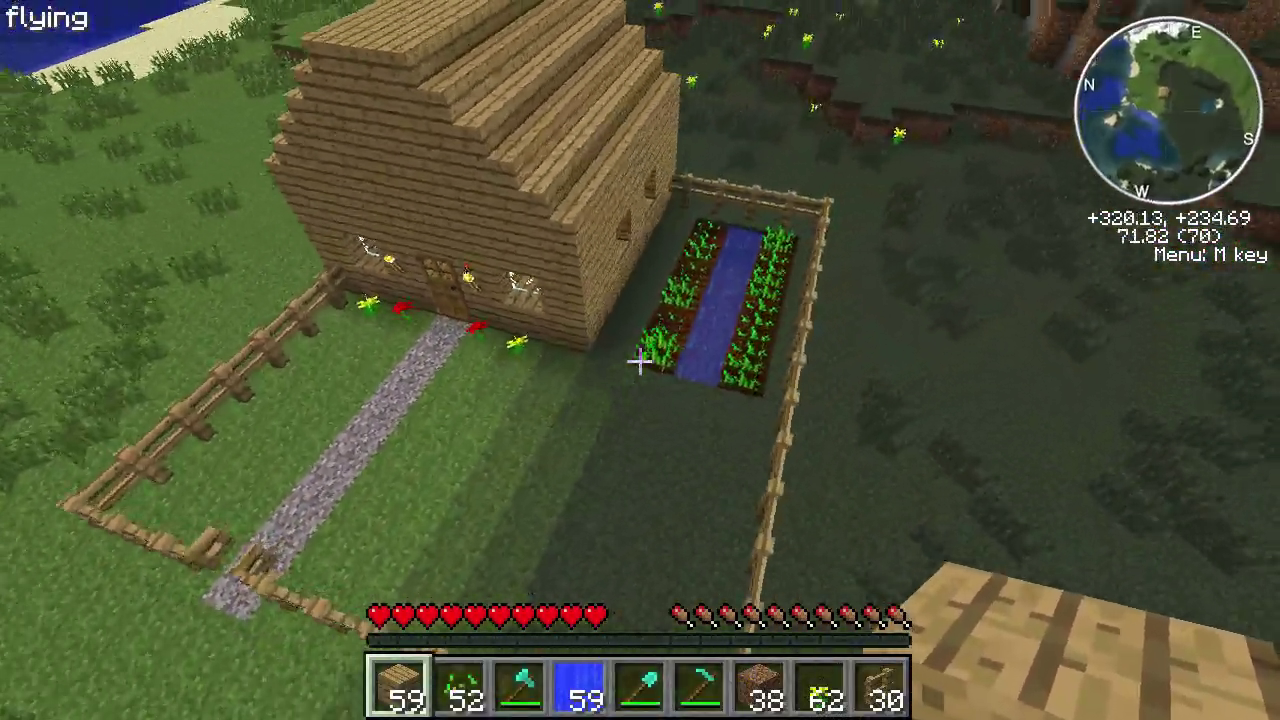
key(w)
key(space)
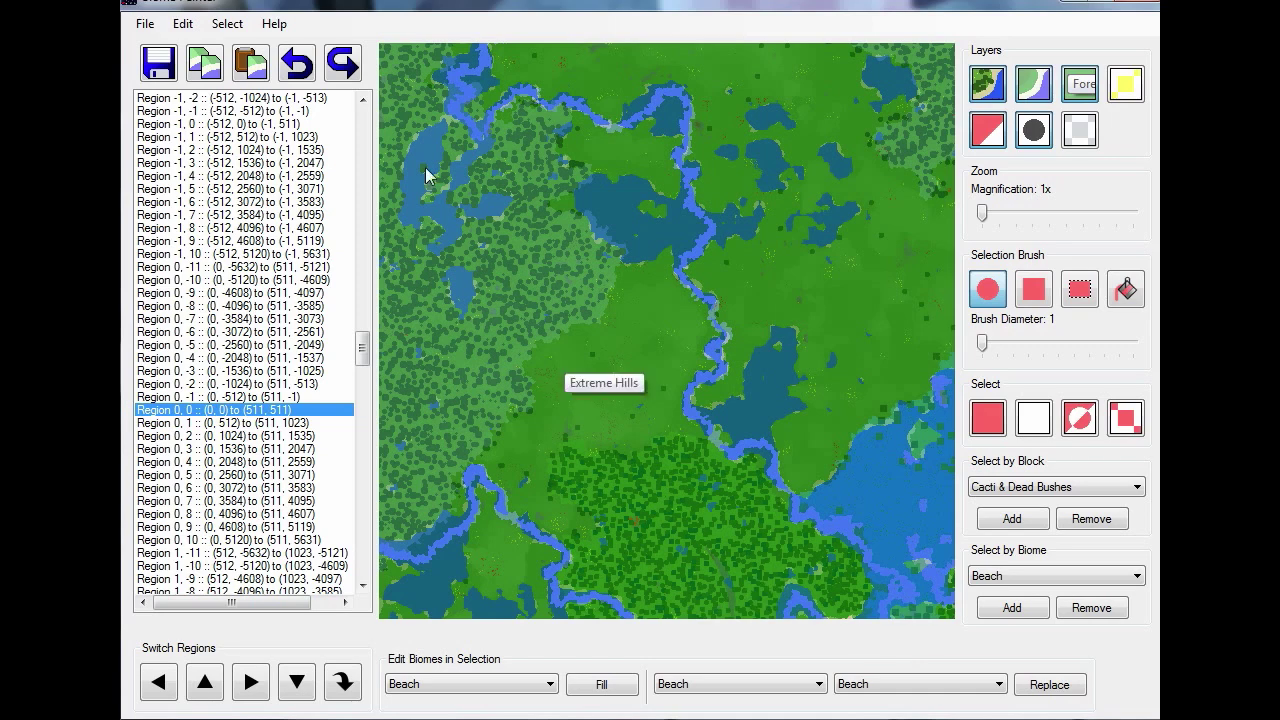
Switch to Biome Painter and open the NewWorlds Minecraft world from its level.dat file
click(146, 26)
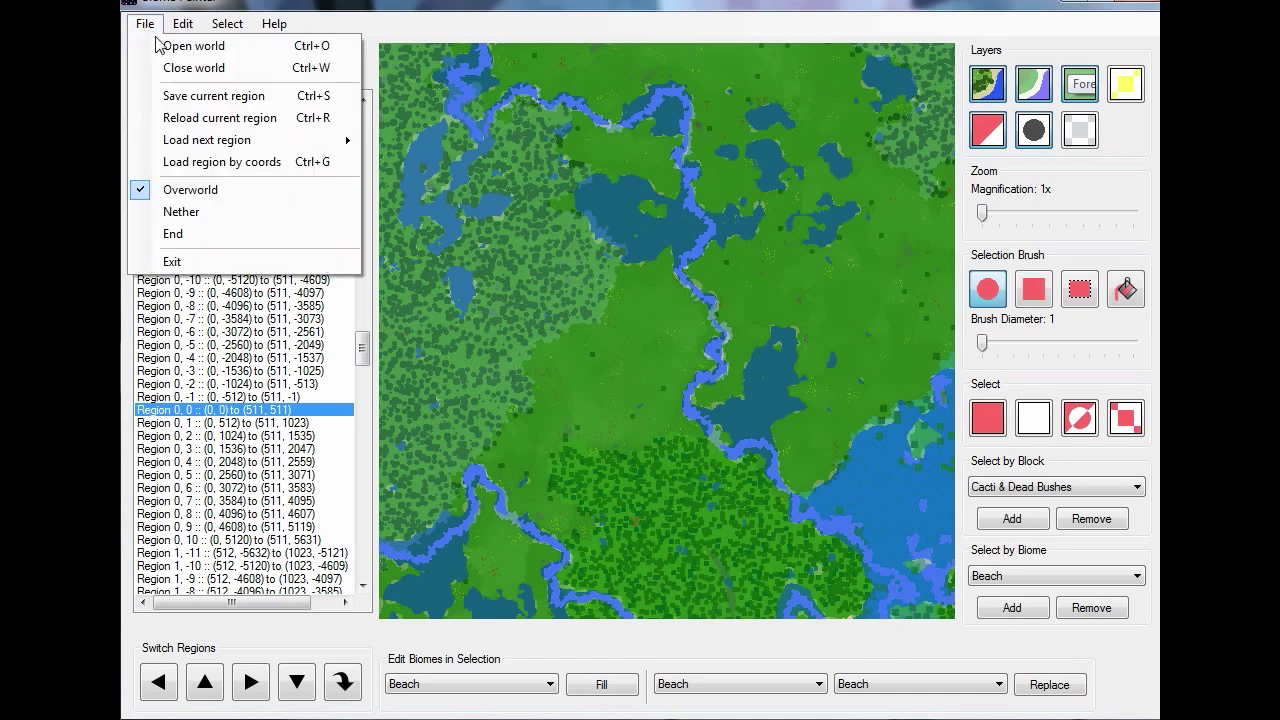
click(162, 48)
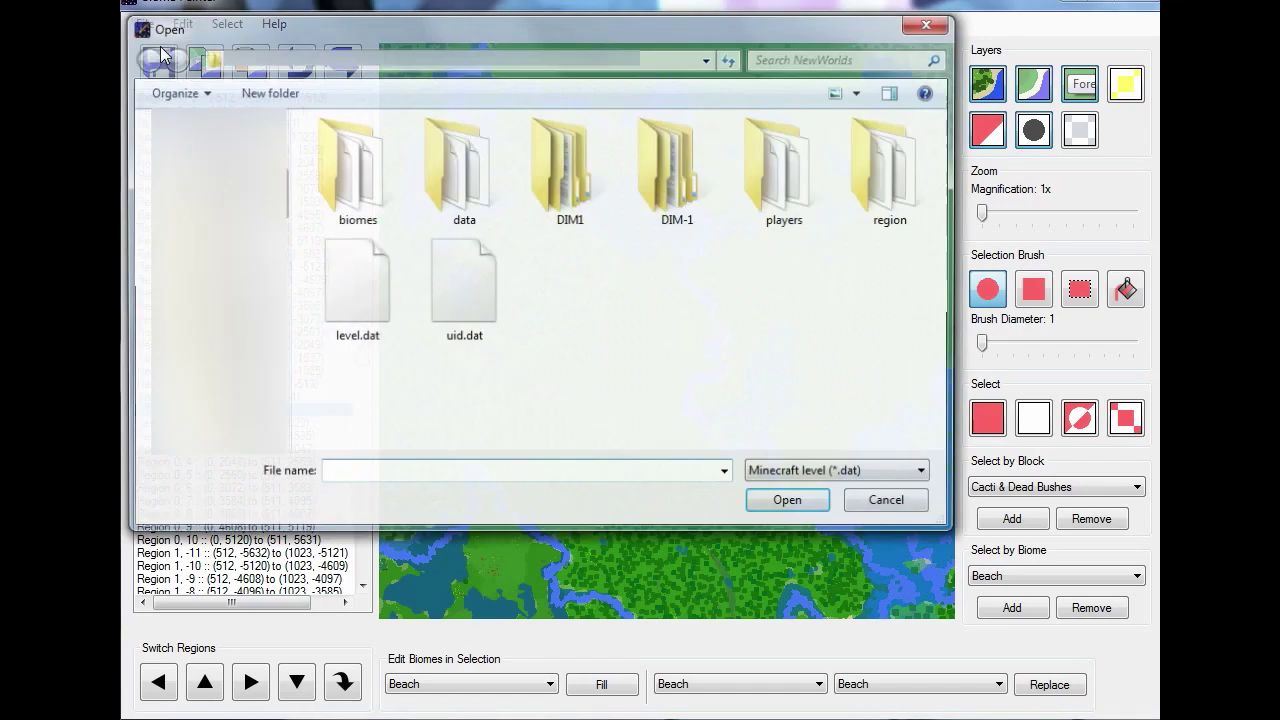
click(356, 285)
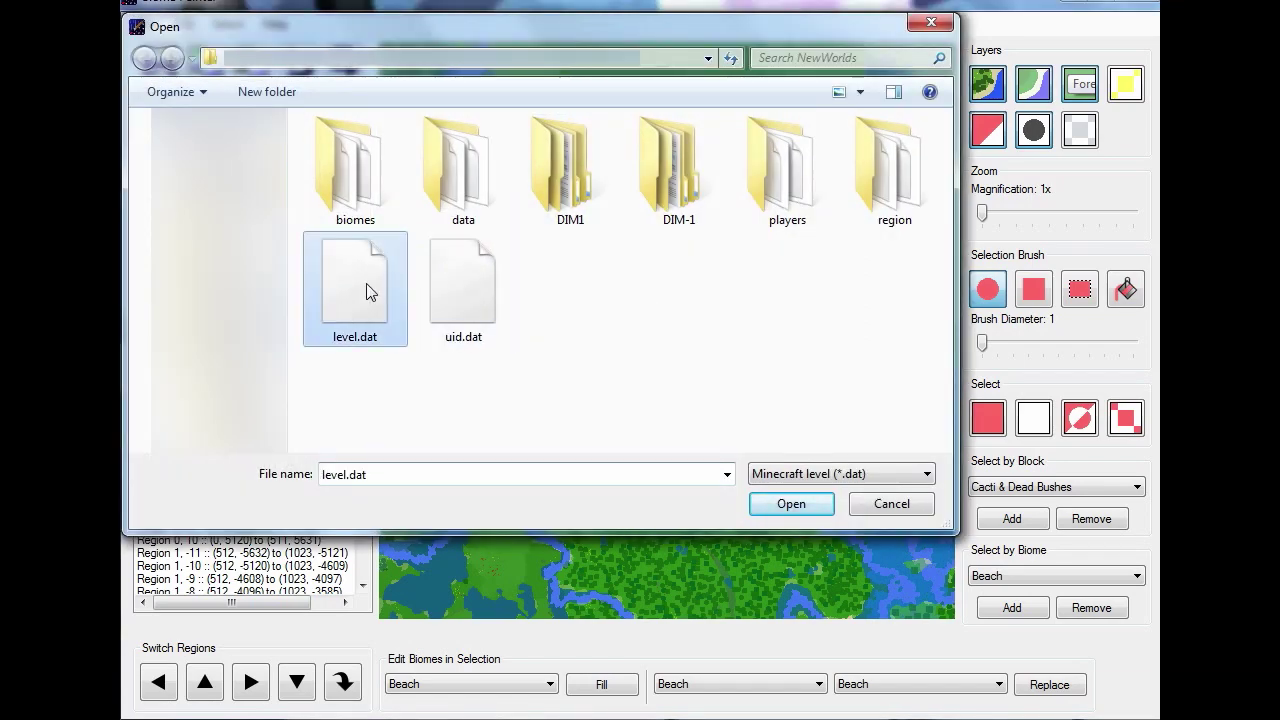
click(790, 505)
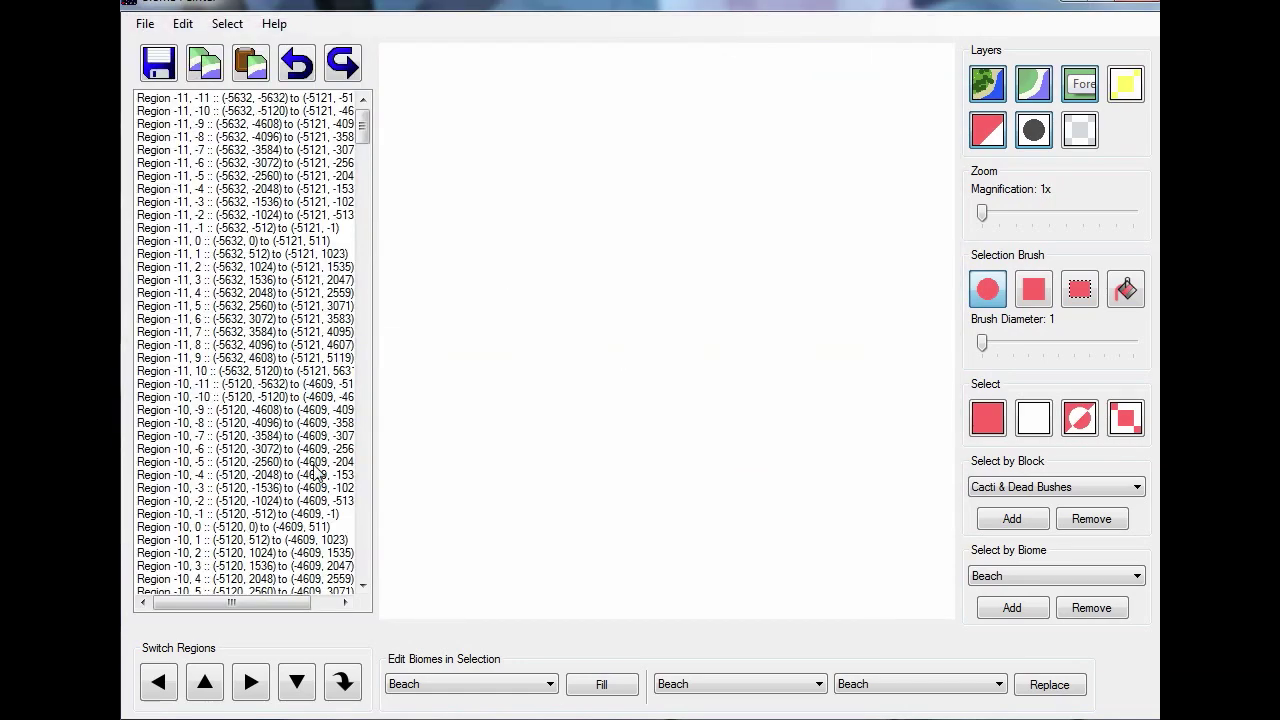
Load the region that contains the block coordinates 0 0
mouse_move(367, 131)
mouse_down()
mouse_move(366, 534)
mouse_move(367, 119)
mouse_up()
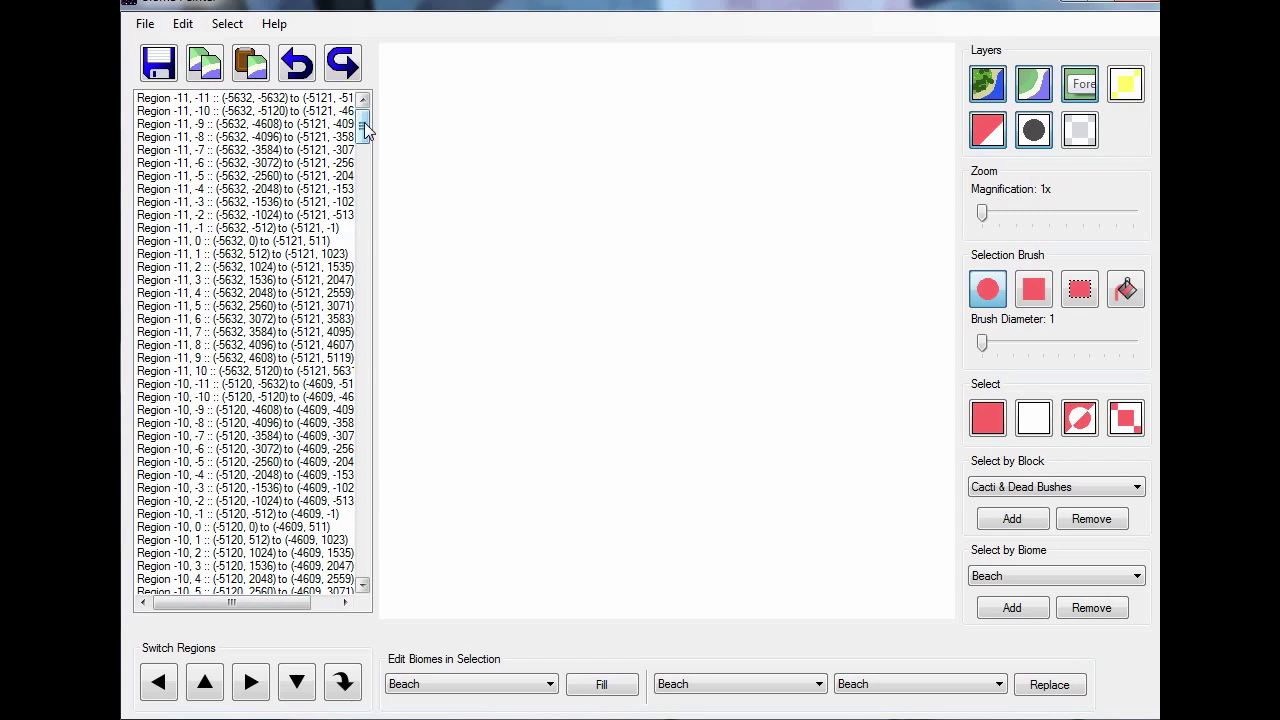
click(343, 682)
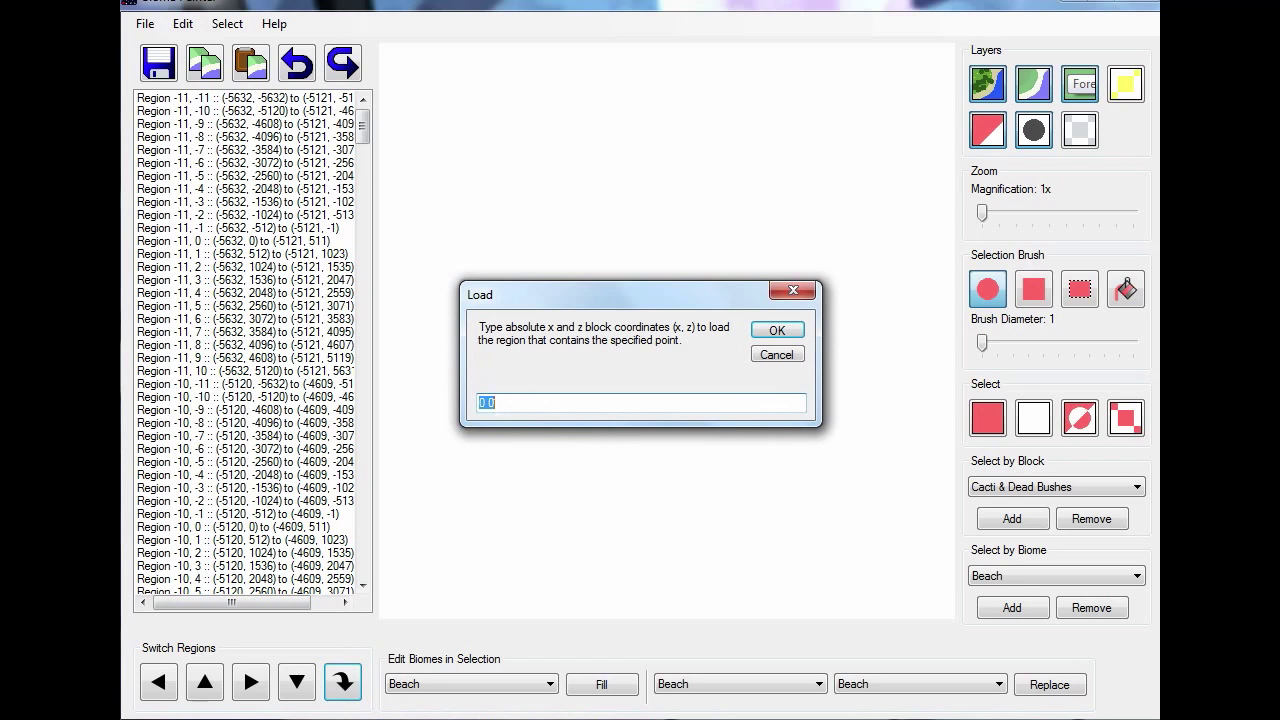
click(778, 333)
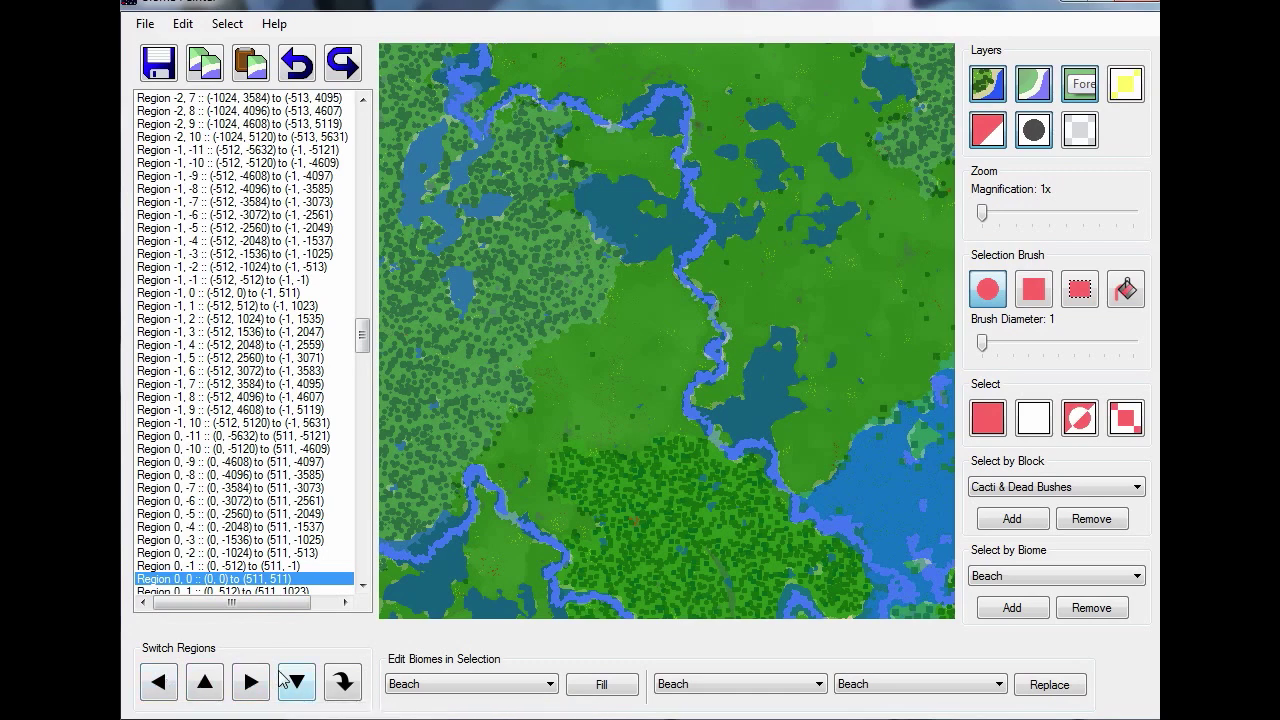
Look at the adjacent region -1, 0, return to region 0, 0 and save it
click(159, 682)
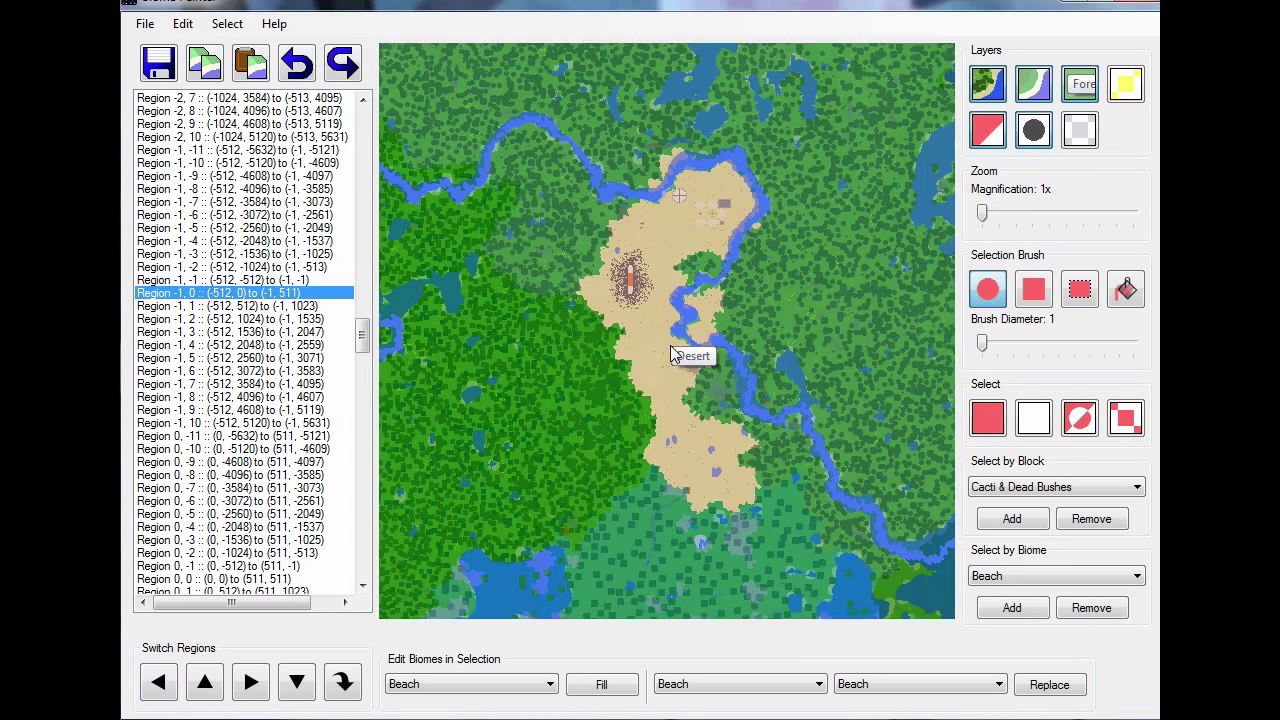
click(250, 682)
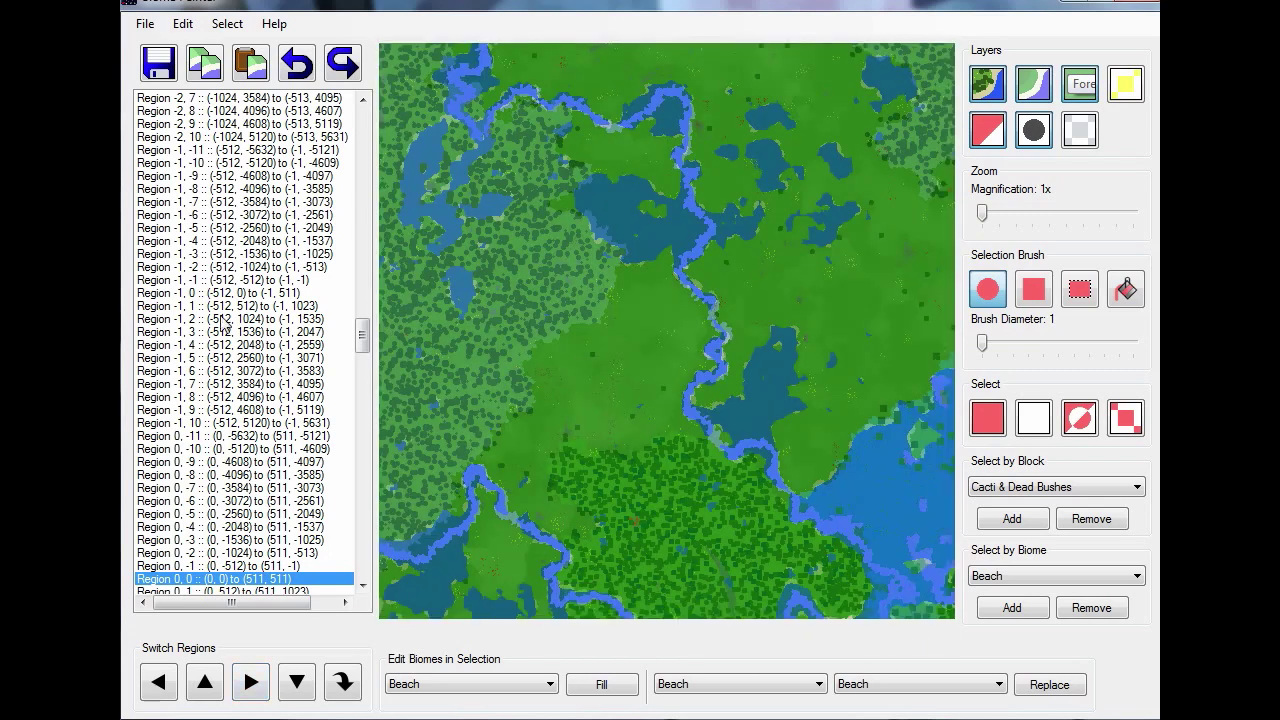
click(157, 64)
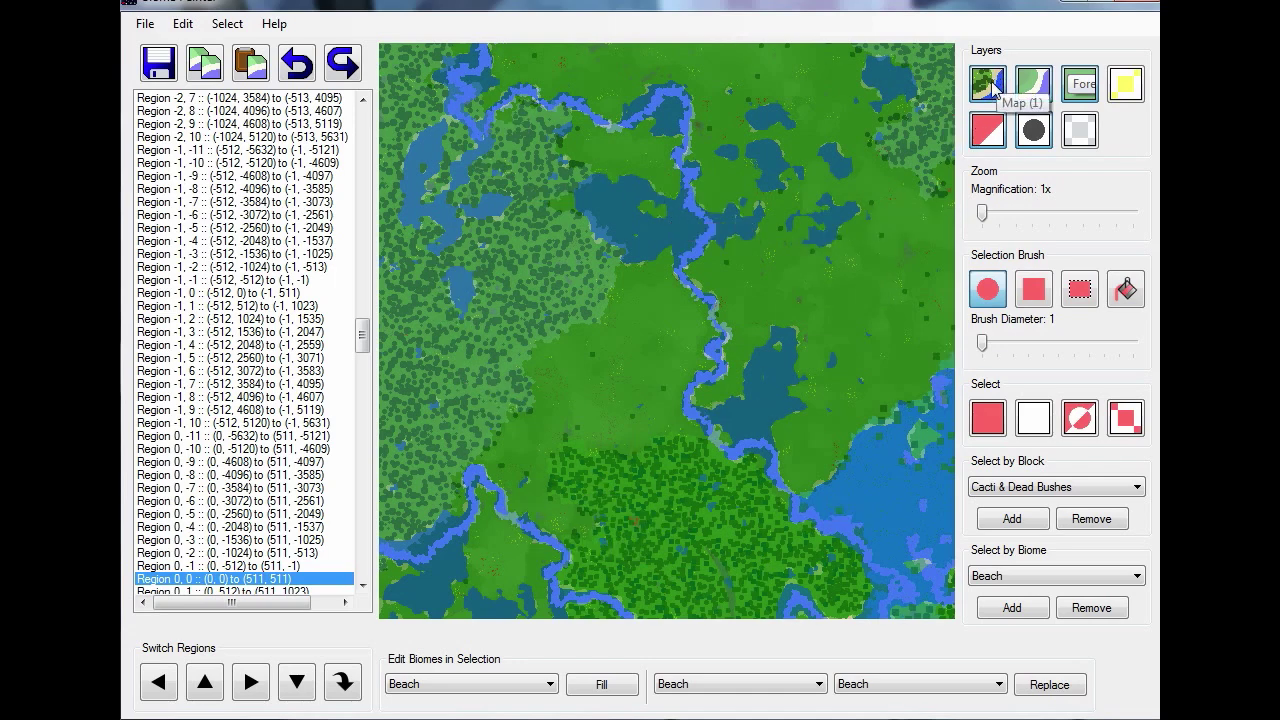
Turn the Map, Biomes and Tool Tips layers off and back on, one layer at a time
click(990, 86)
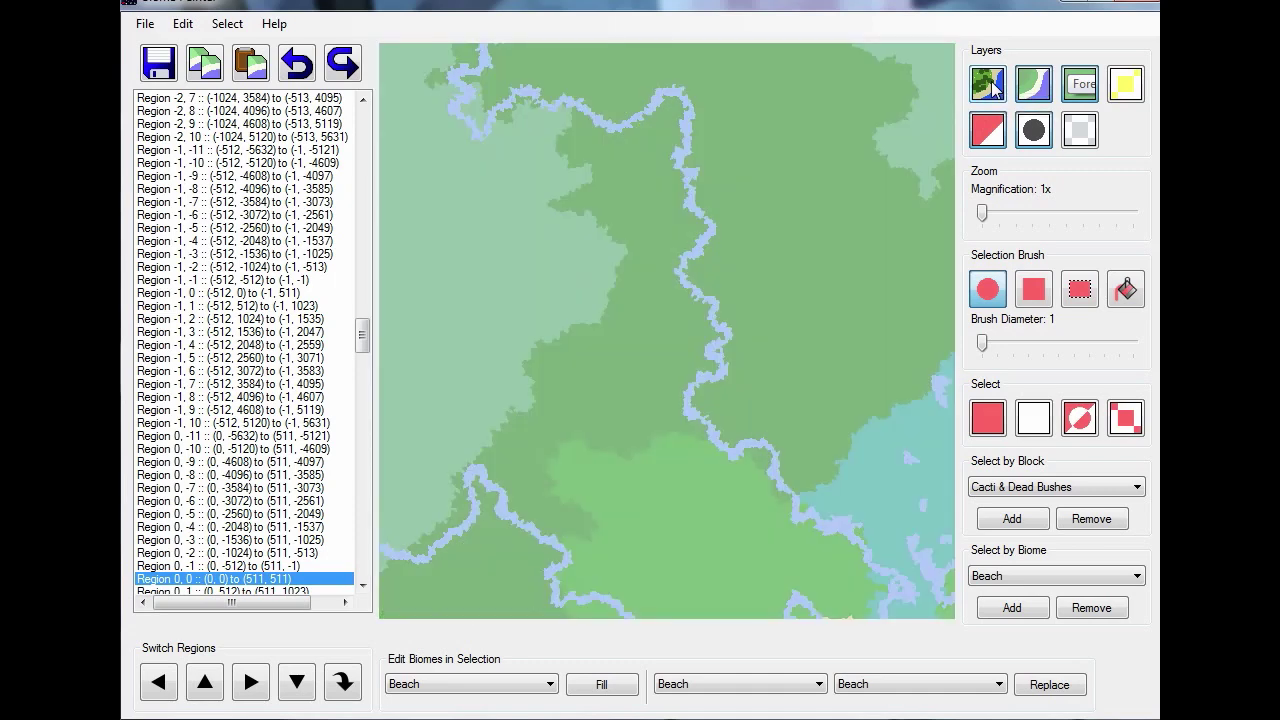
click(989, 86)
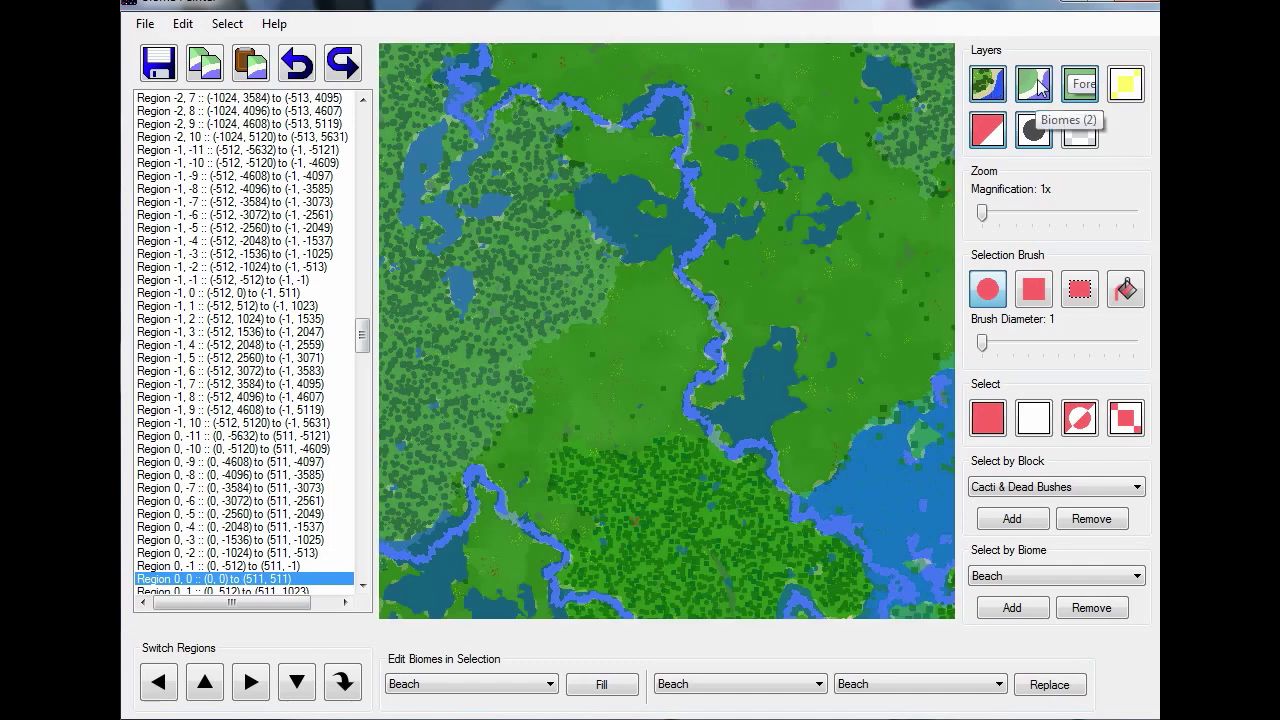
click(1040, 88)
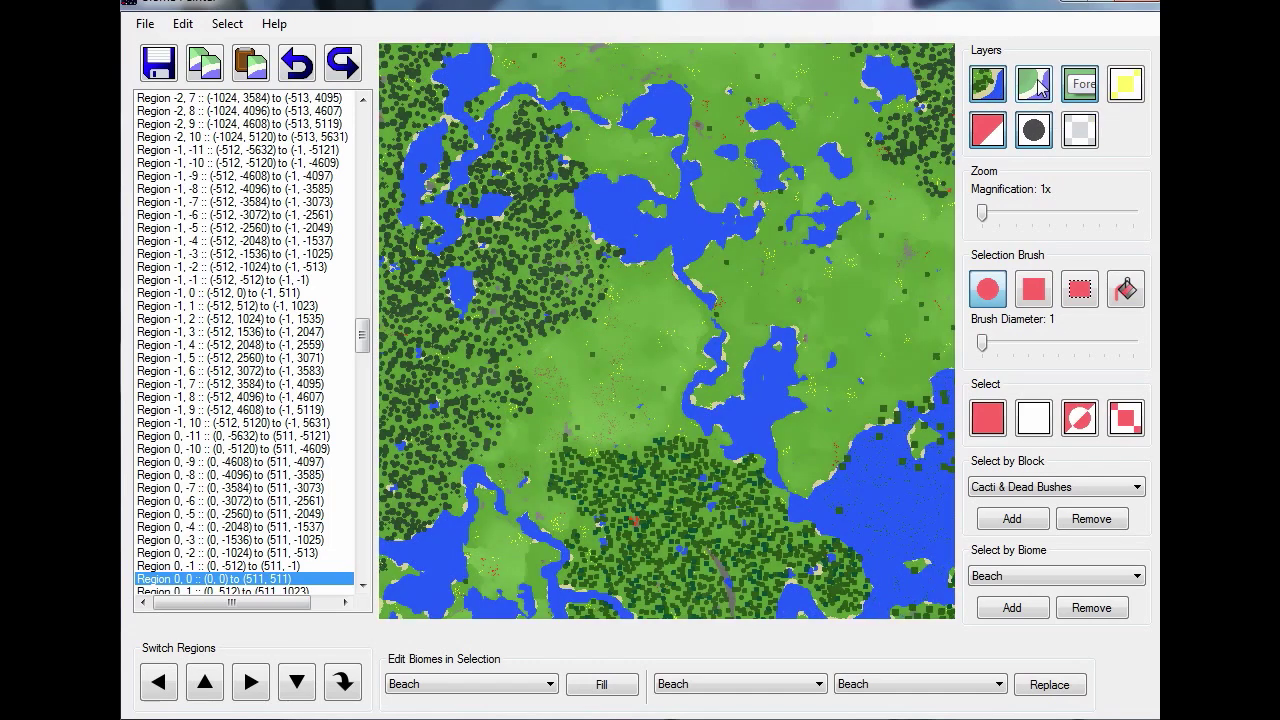
click(1040, 88)
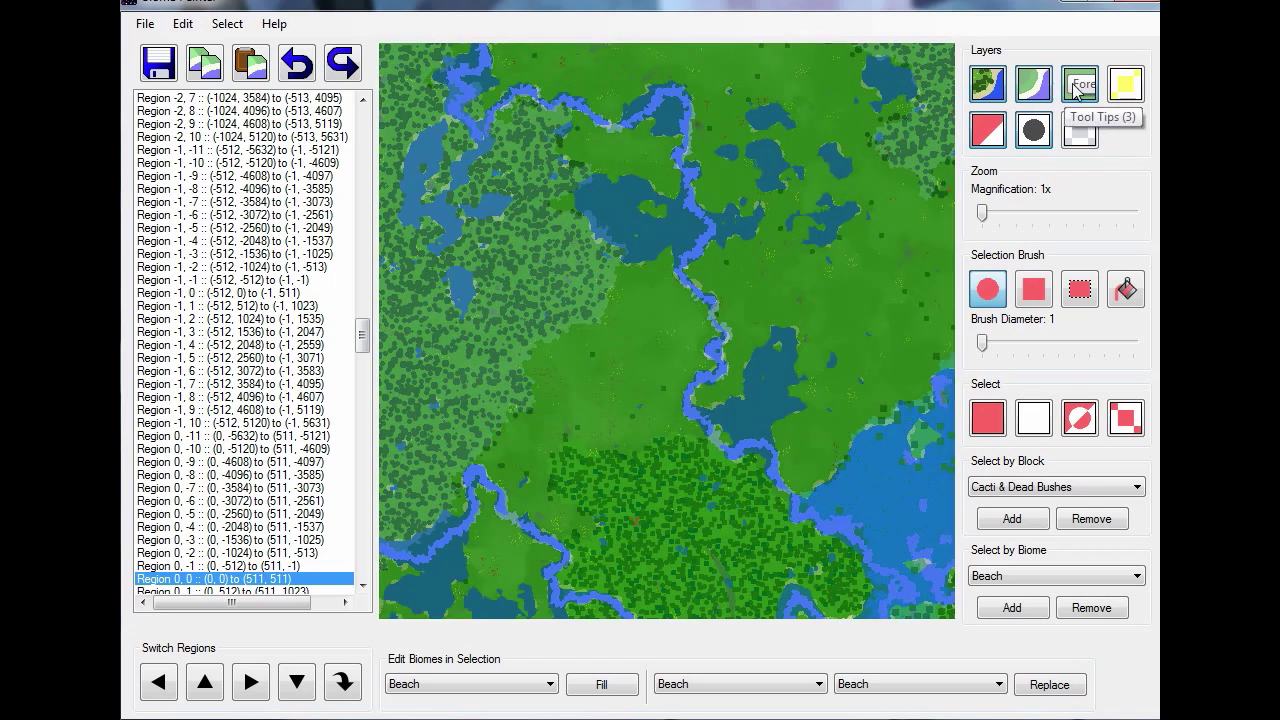
click(1077, 88)
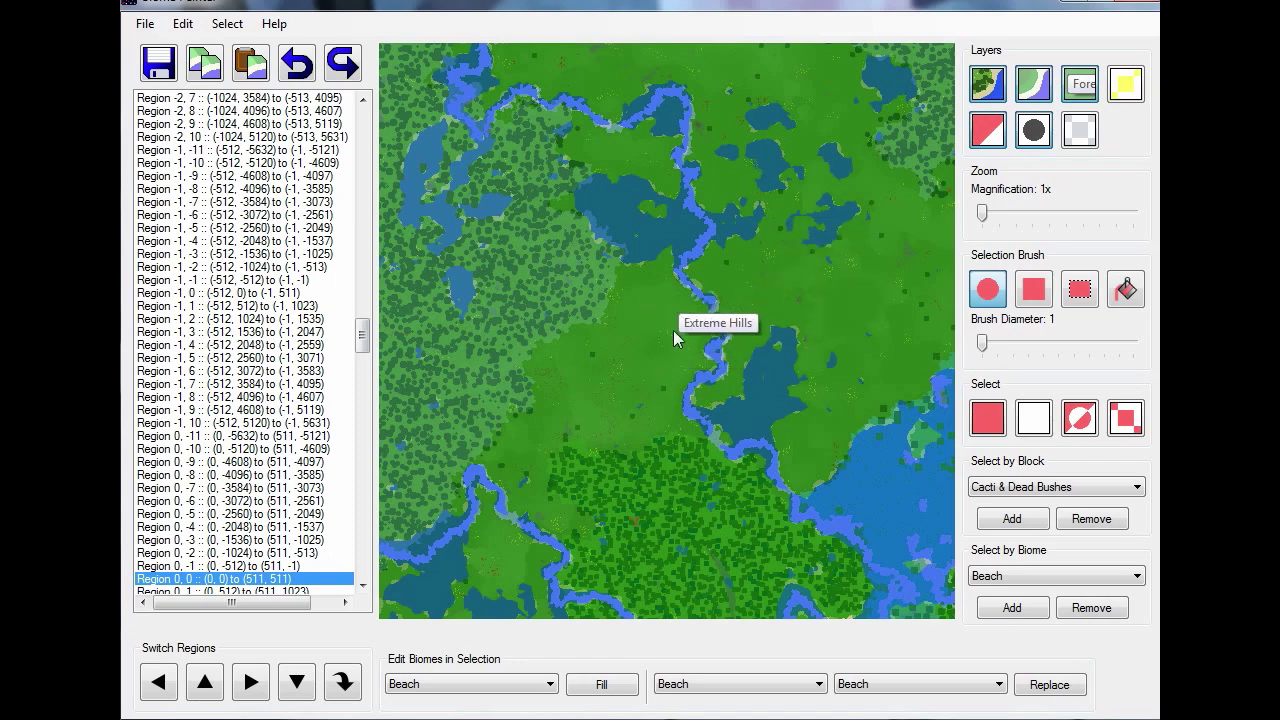
click(1080, 84)
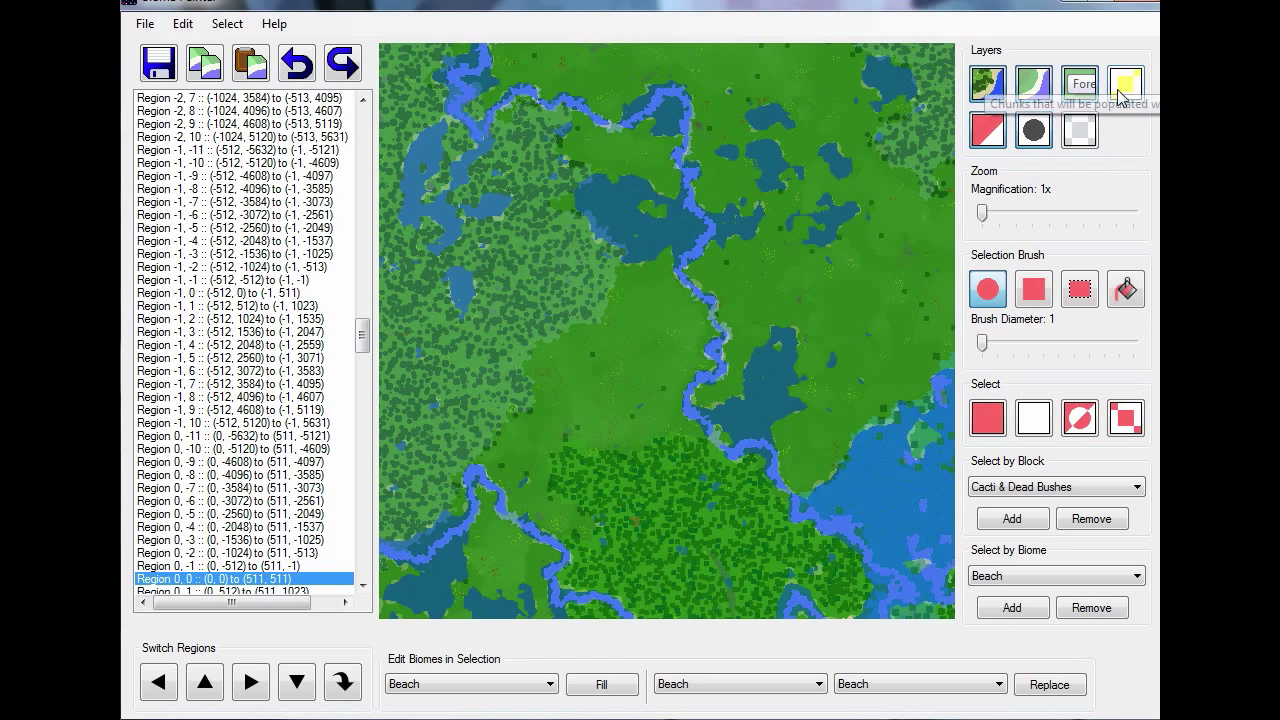
Paint a zigzag selection east of the river's upper course with brush diameter 27, and toggle the selection layer off and on
click(990, 135)
drag(983, 343, 1022, 348)
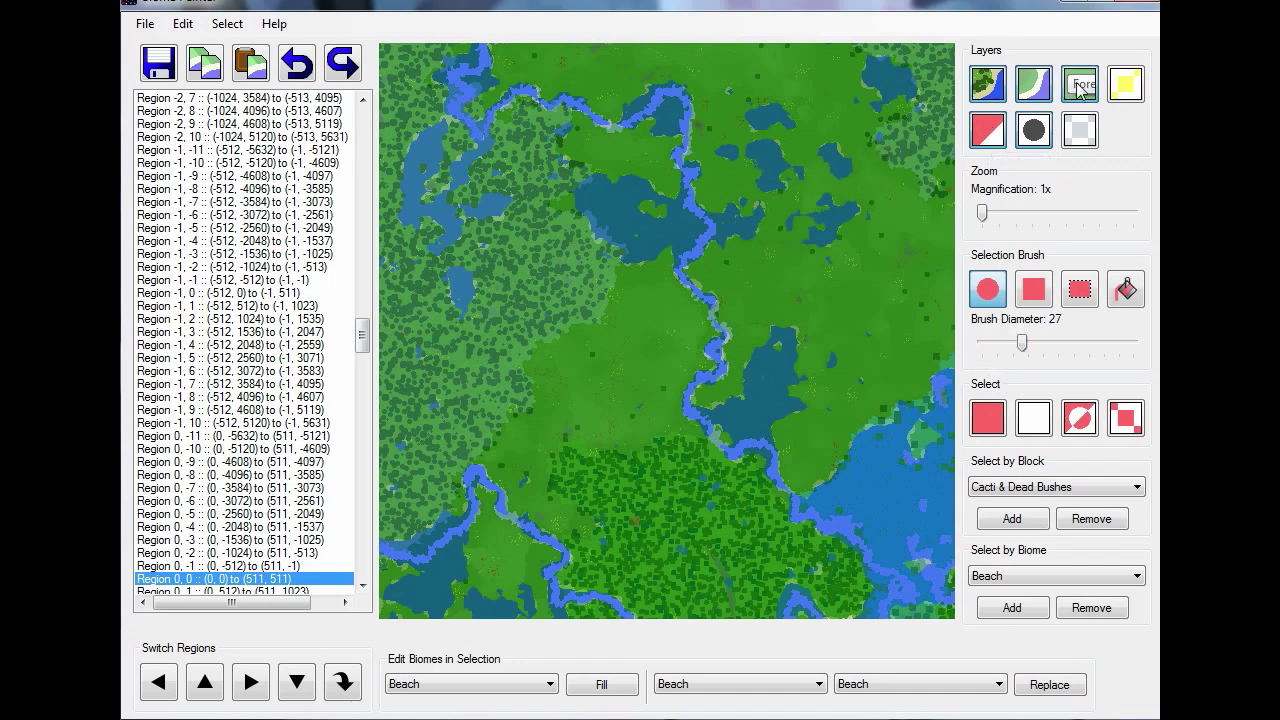
mouse_move(727, 164)
mouse_down()
mouse_move(766, 251)
mouse_move(700, 340)
mouse_up()
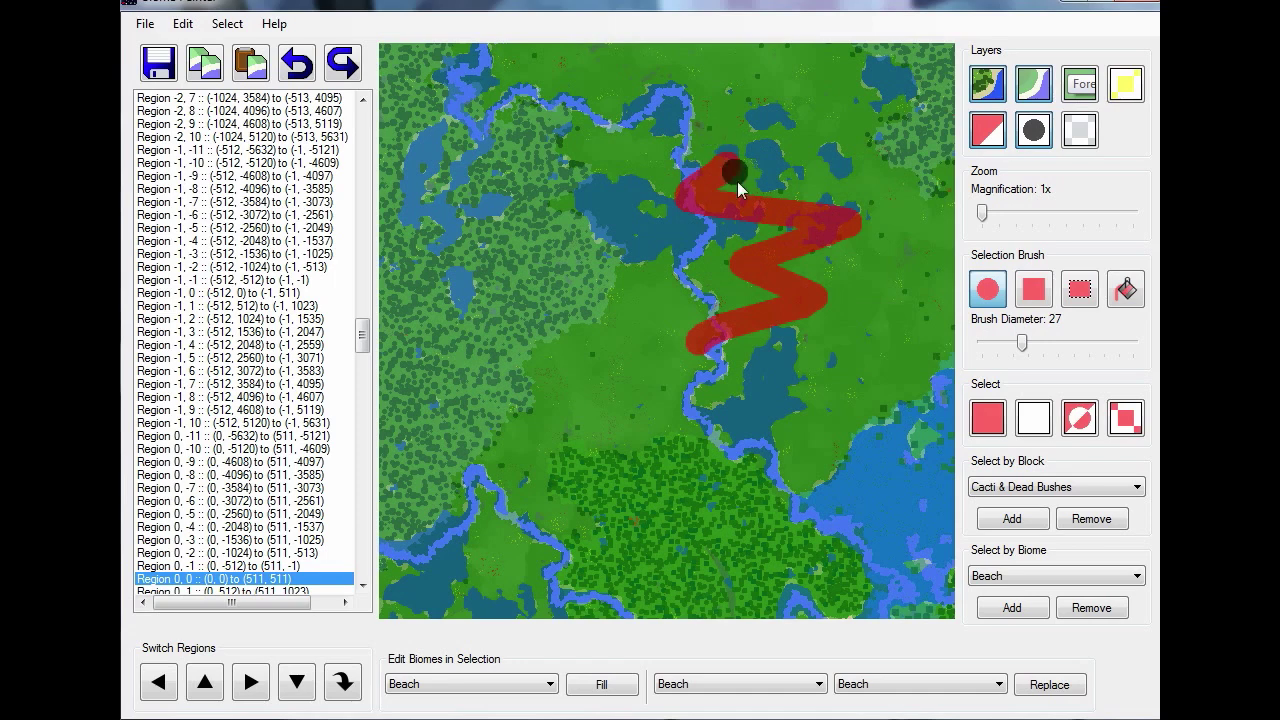
click(988, 135)
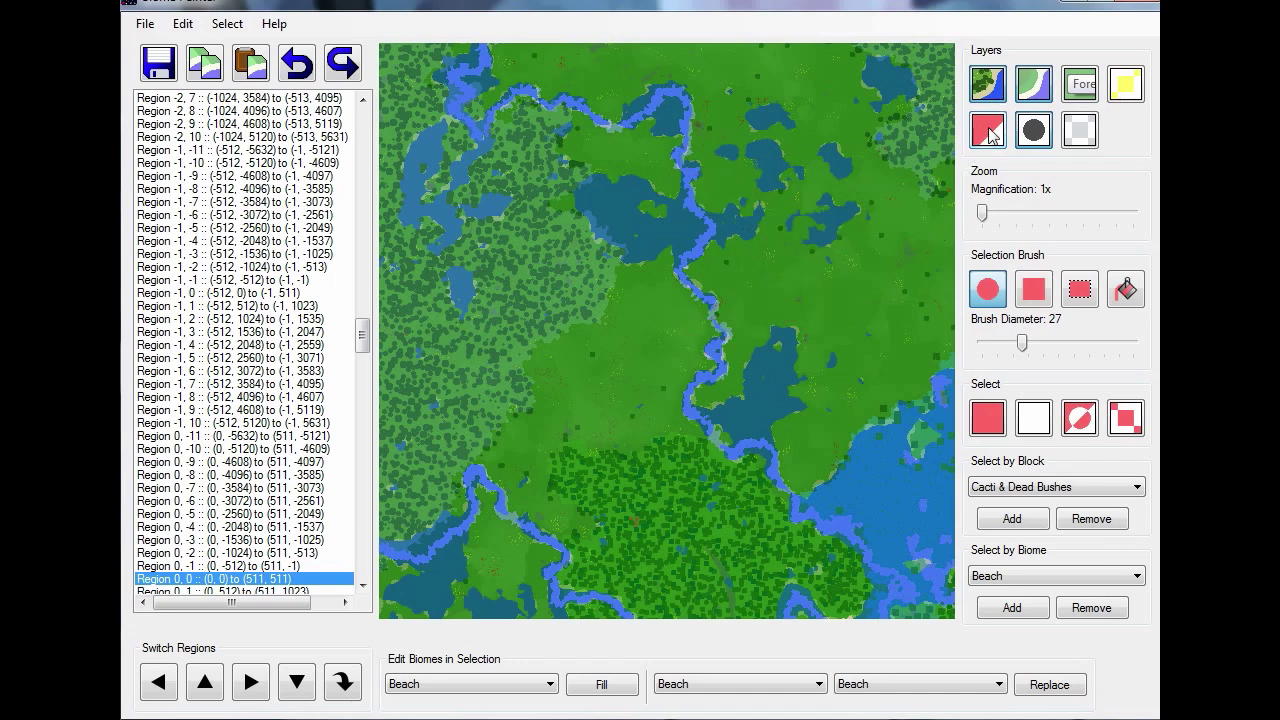
click(988, 135)
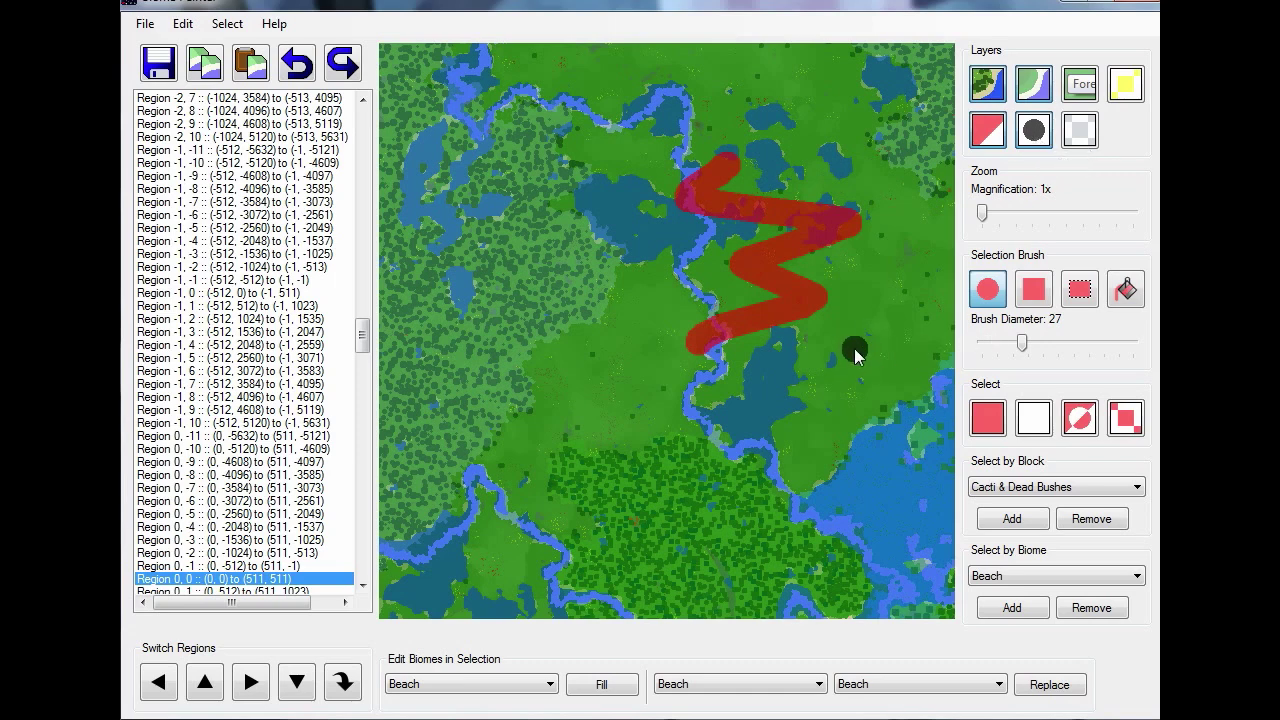
Enlarge the brush diameter to 72, show the chunk checkerboard overlay, and reduce the diameter to 1
drag(1028, 341, 1092, 343)
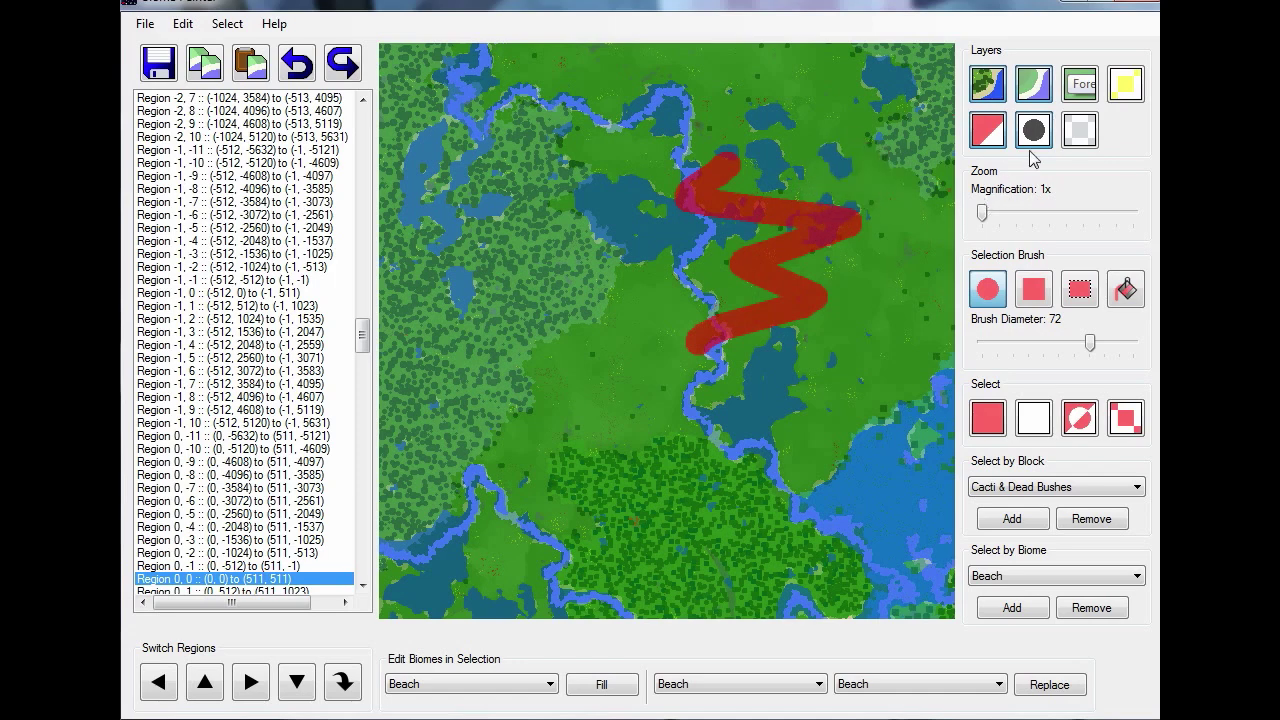
click(1080, 140)
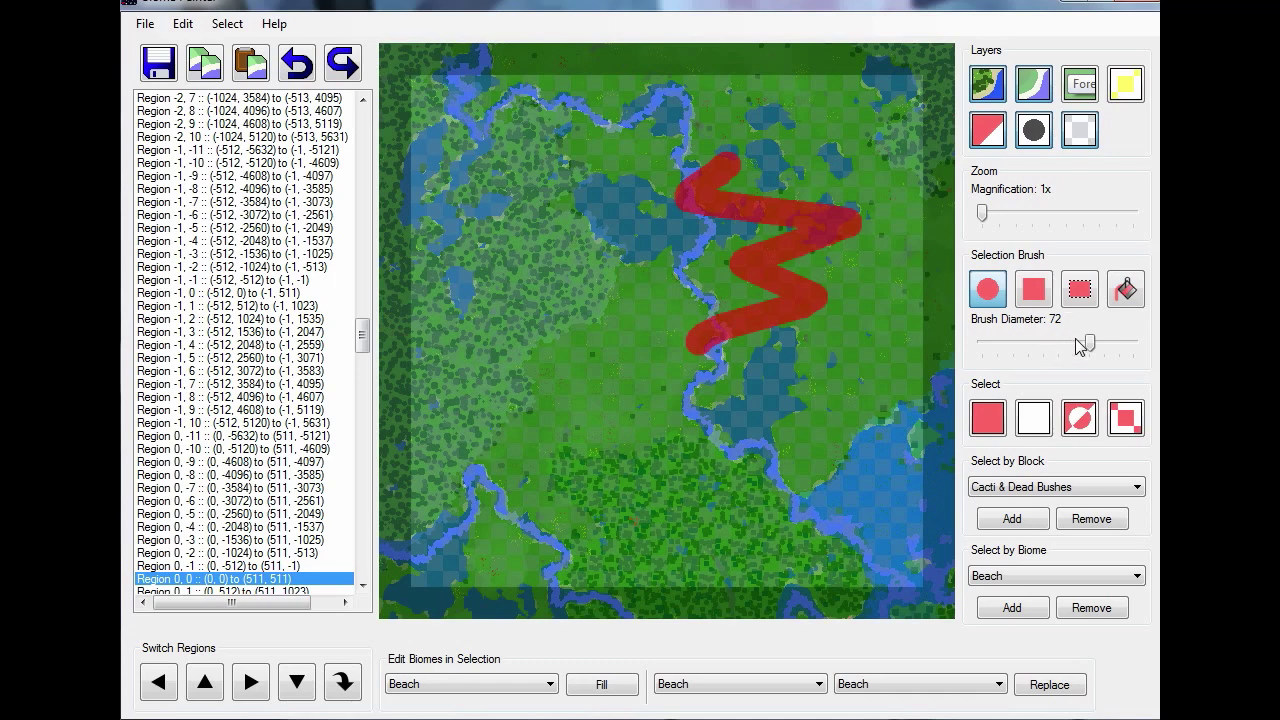
drag(1090, 345, 977, 358)
Hide the chunk checkerboard overlay and clear the zigzag selection
click(1085, 131)
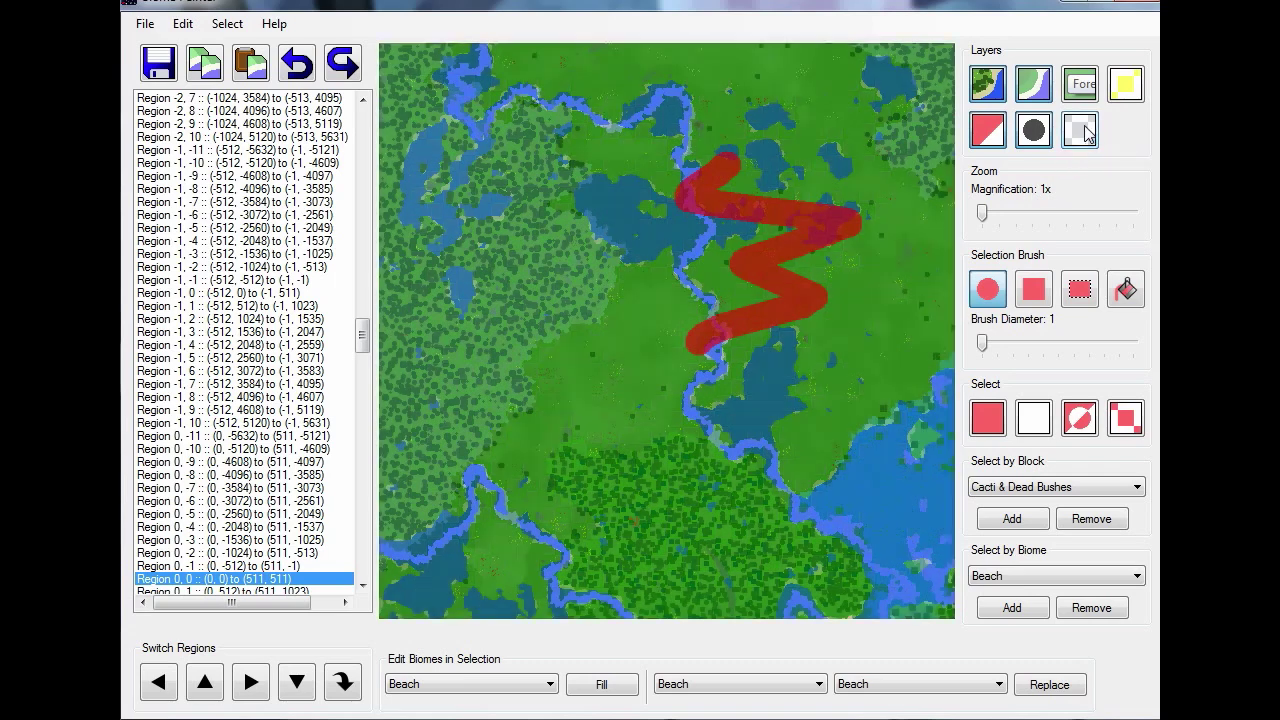
click(1036, 417)
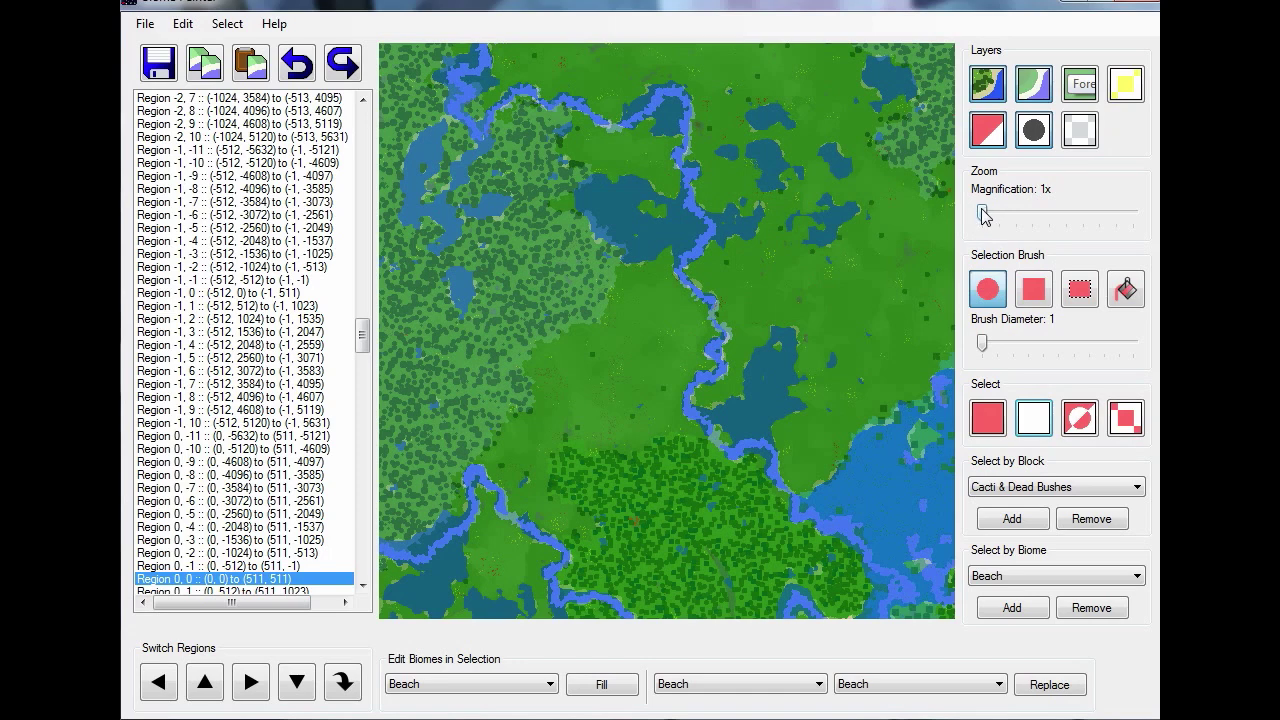
Magnify the map to 9x to inspect the forest terrain up close, and return the magnification to 1x
drag(983, 215, 1117, 220)
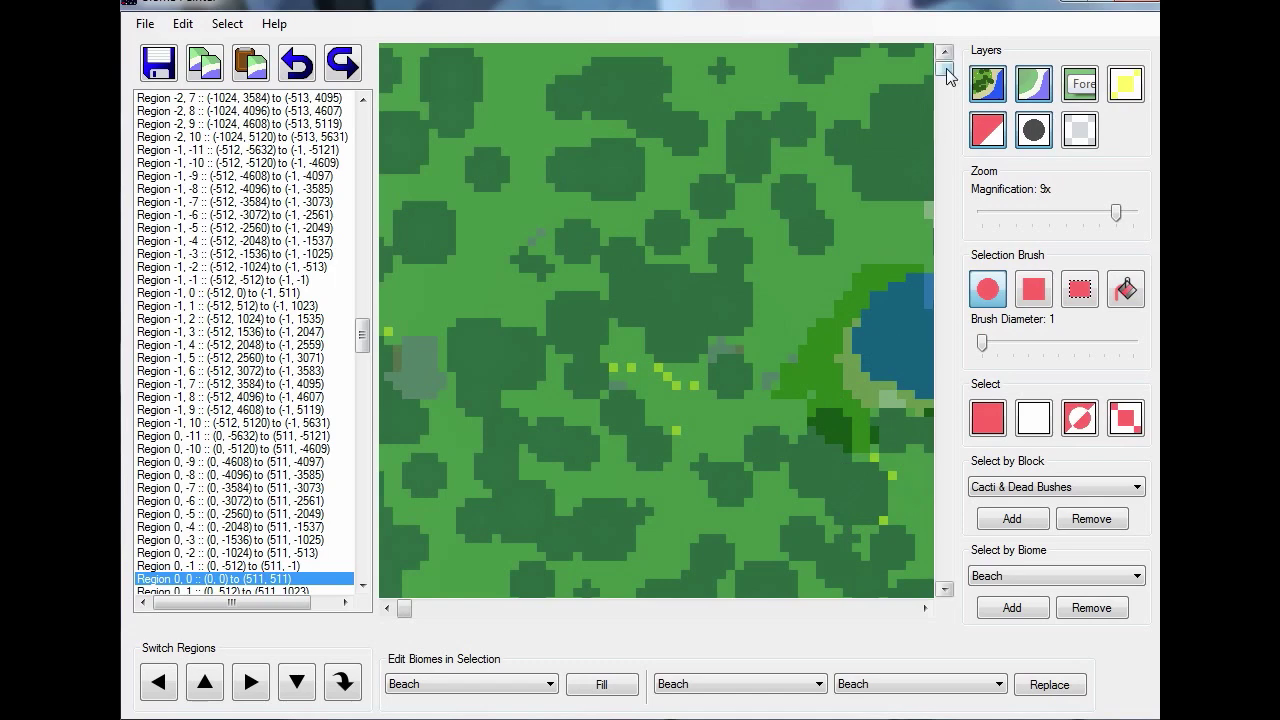
mouse_move(945, 68)
mouse_down()
mouse_move(946, 180)
mouse_move(945, 68)
mouse_up()
drag(405, 610, 537, 611)
drag(945, 68, 955, 297)
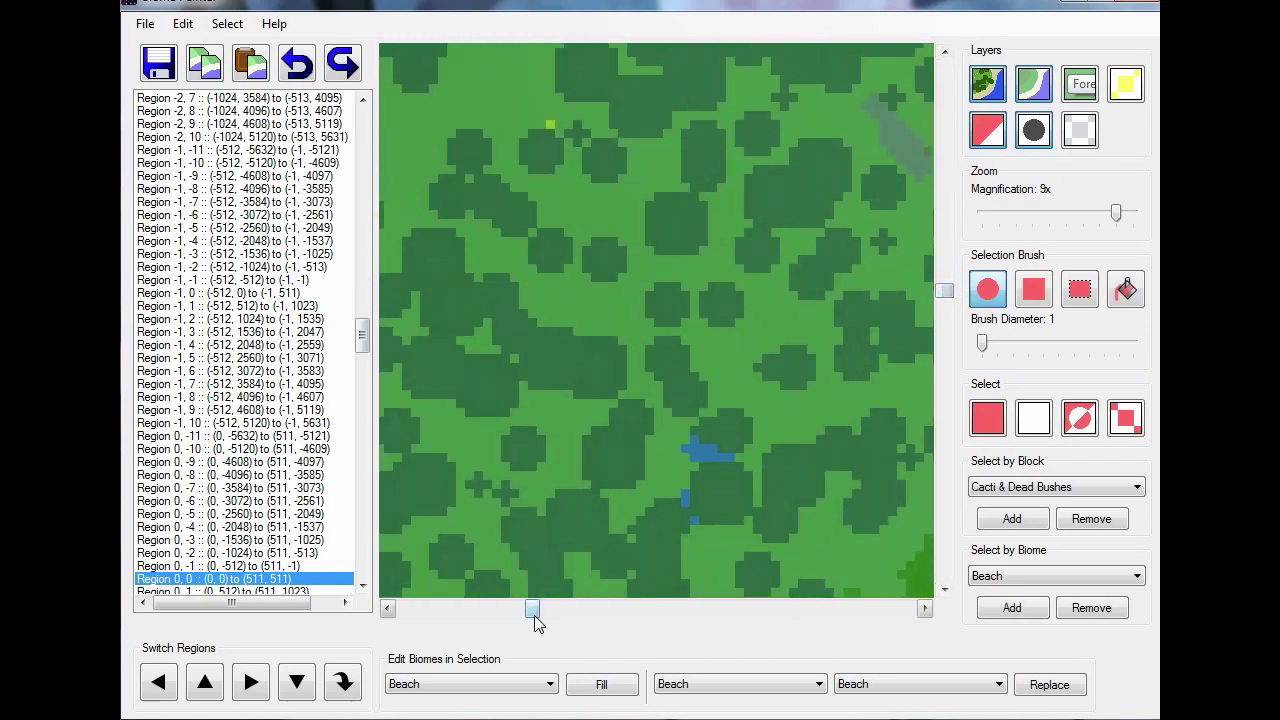
drag(532, 608, 550, 608)
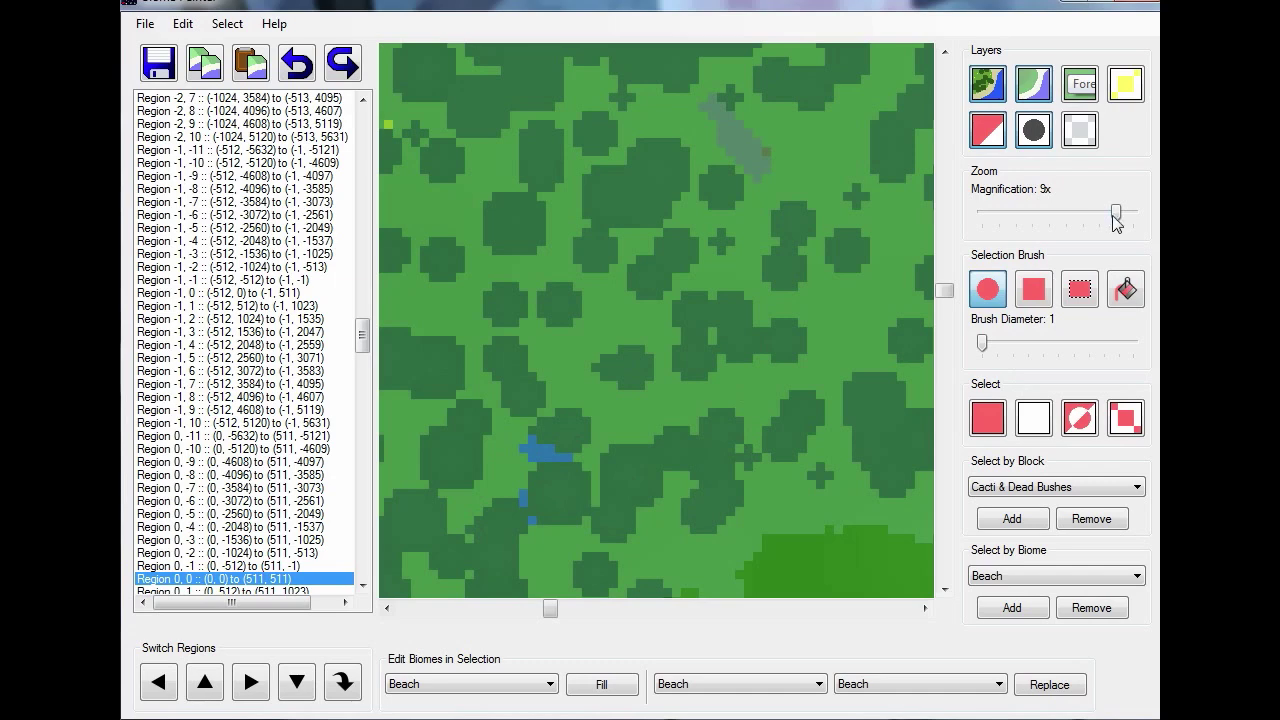
drag(1115, 214, 975, 216)
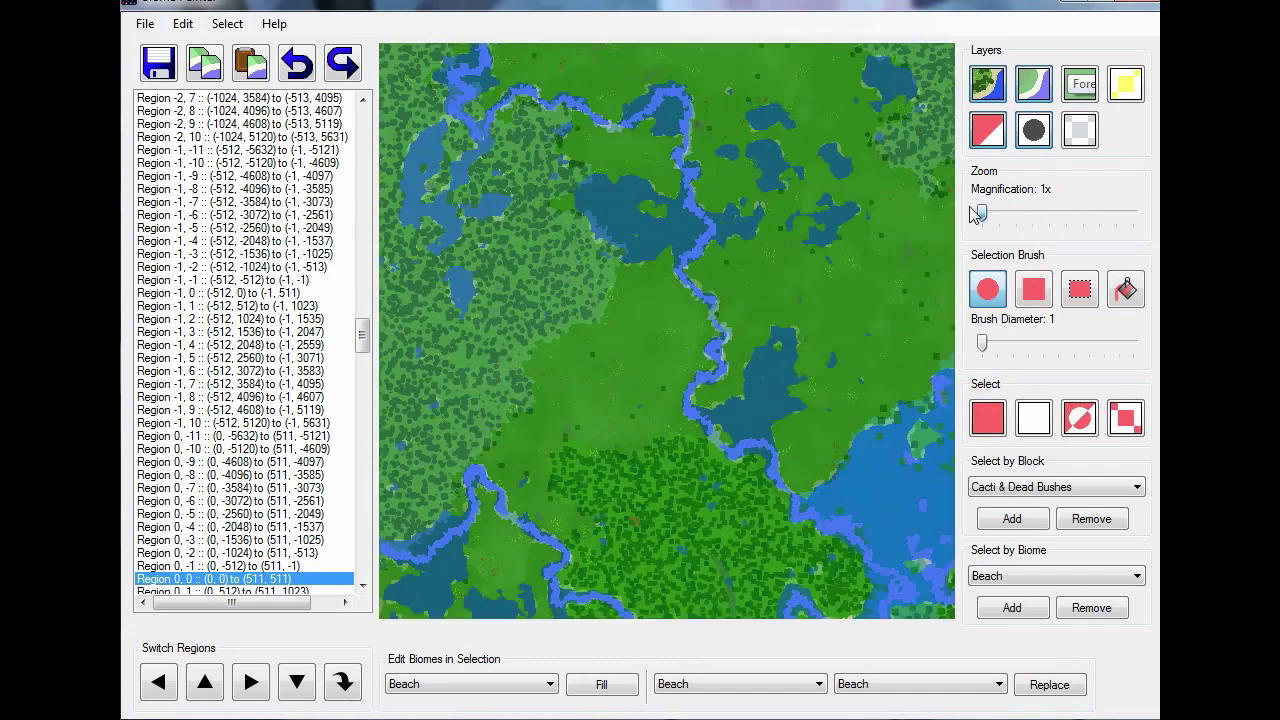
Paint a curved selection across the central river with the round brush at diameter 66, and clear it
click(988, 289)
drag(988, 344, 1080, 344)
mouse_move(548, 395)
mouse_down()
mouse_move(586, 391)
mouse_move(674, 343)
mouse_move(766, 206)
mouse_move(800, 188)
mouse_up()
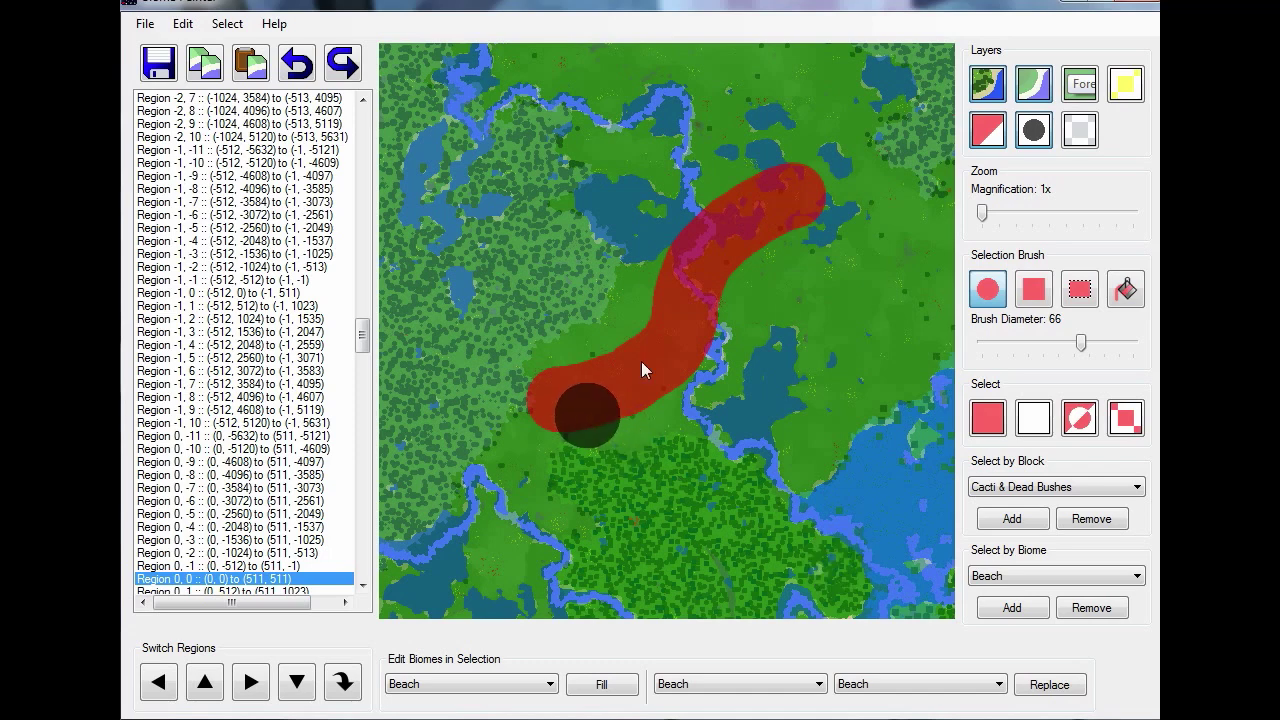
click(1033, 417)
Paint a curved selection over the central river area with the square brush, and clear the selection
click(1033, 289)
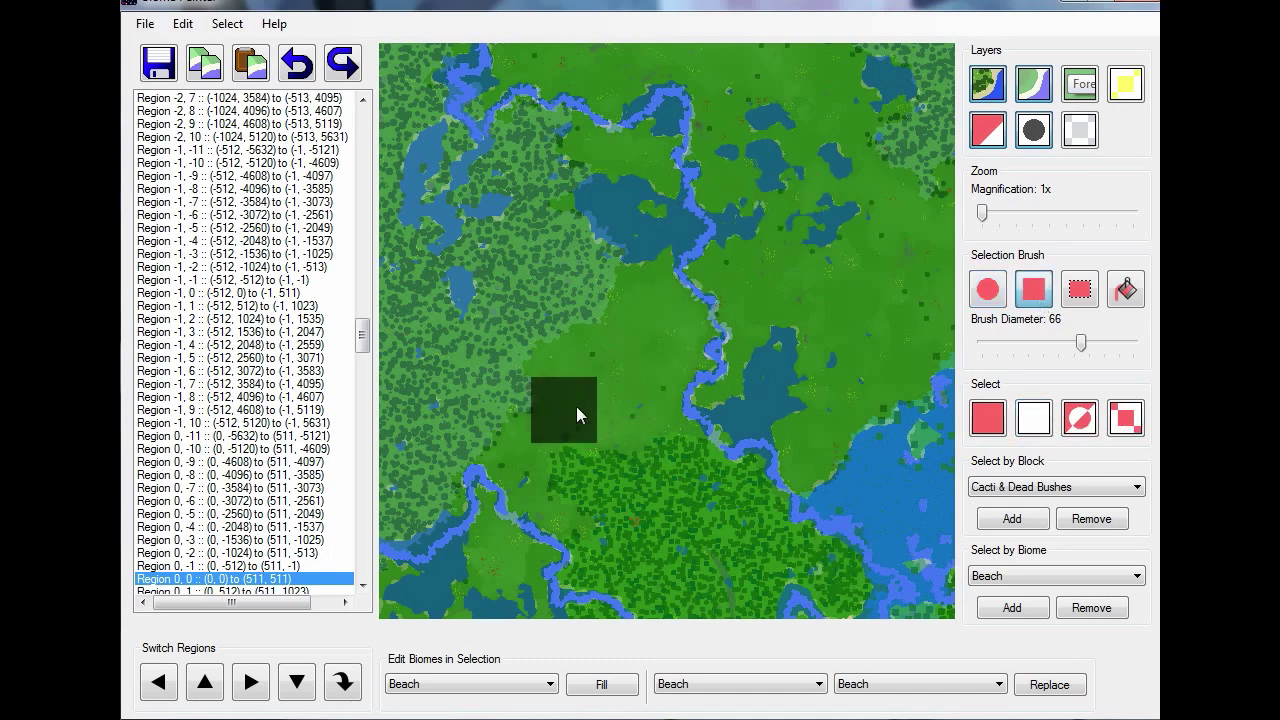
mouse_move(590, 383)
mouse_down()
mouse_move(630, 370)
mouse_move(673, 237)
mouse_move(758, 201)
mouse_up()
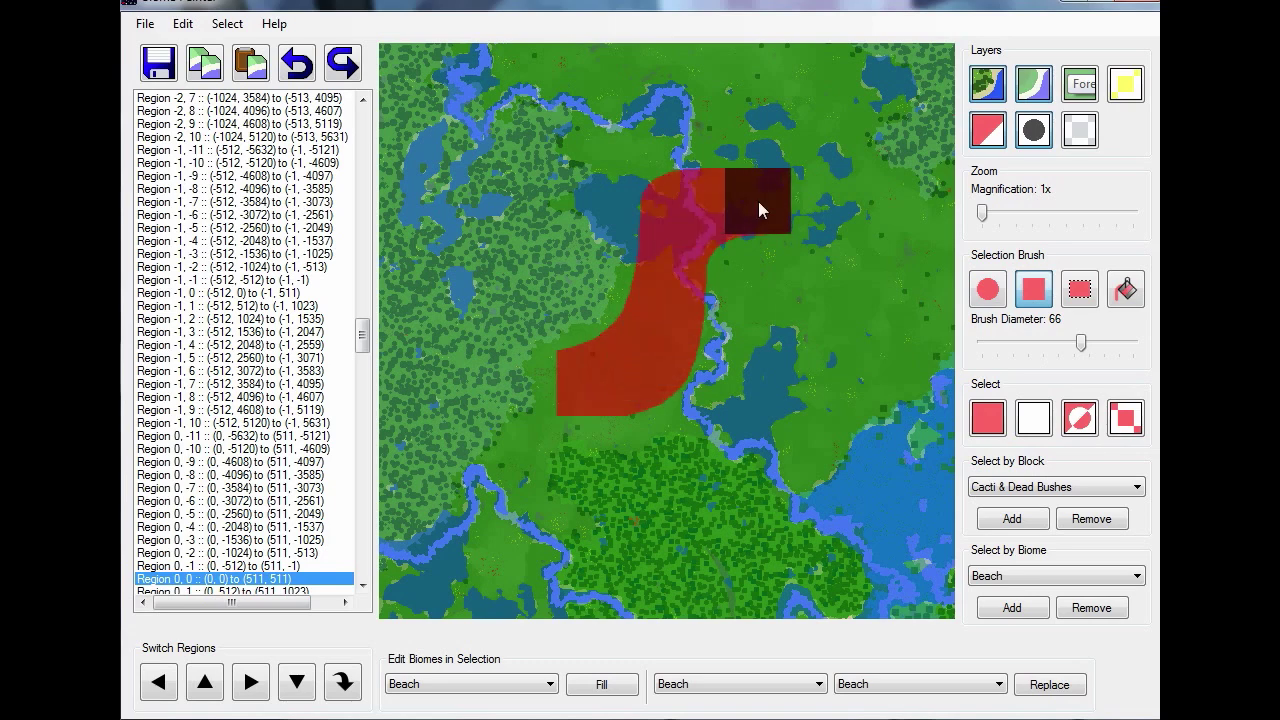
click(803, 362)
click(1038, 422)
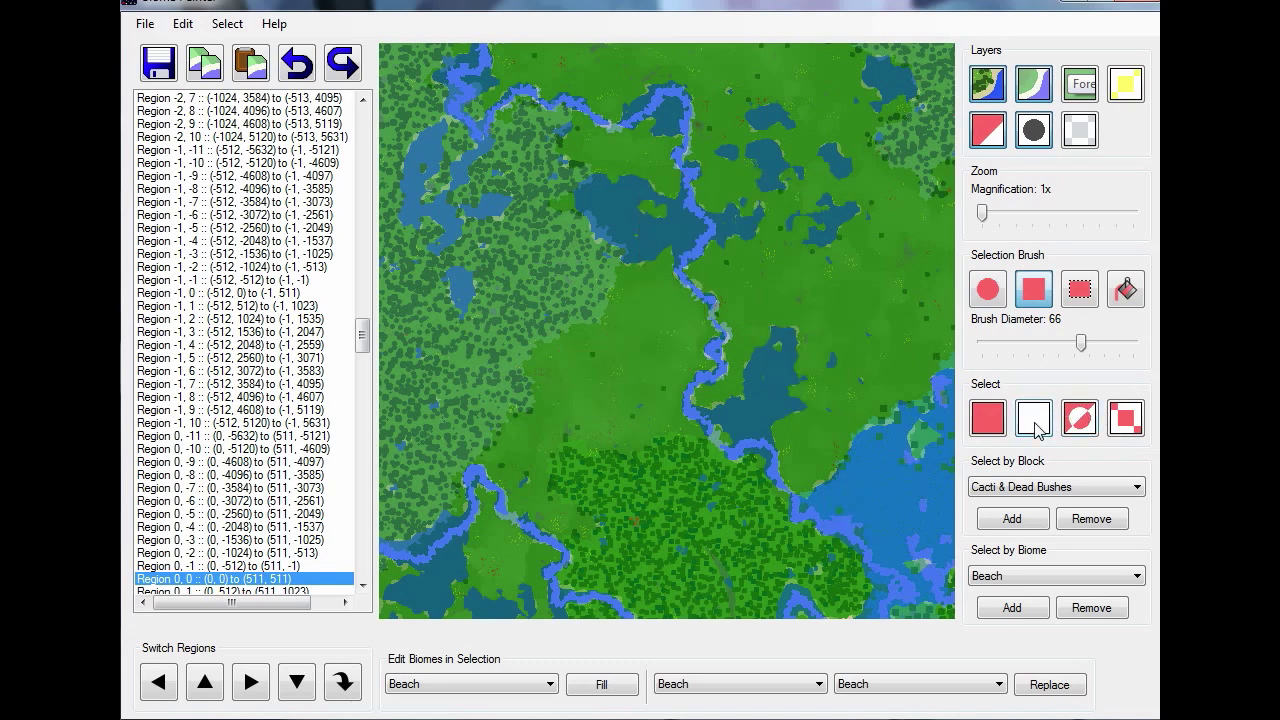
Select three overlapping rectangular areas around the central river with the rectangle selection tool, and clear the selection
click(1080, 290)
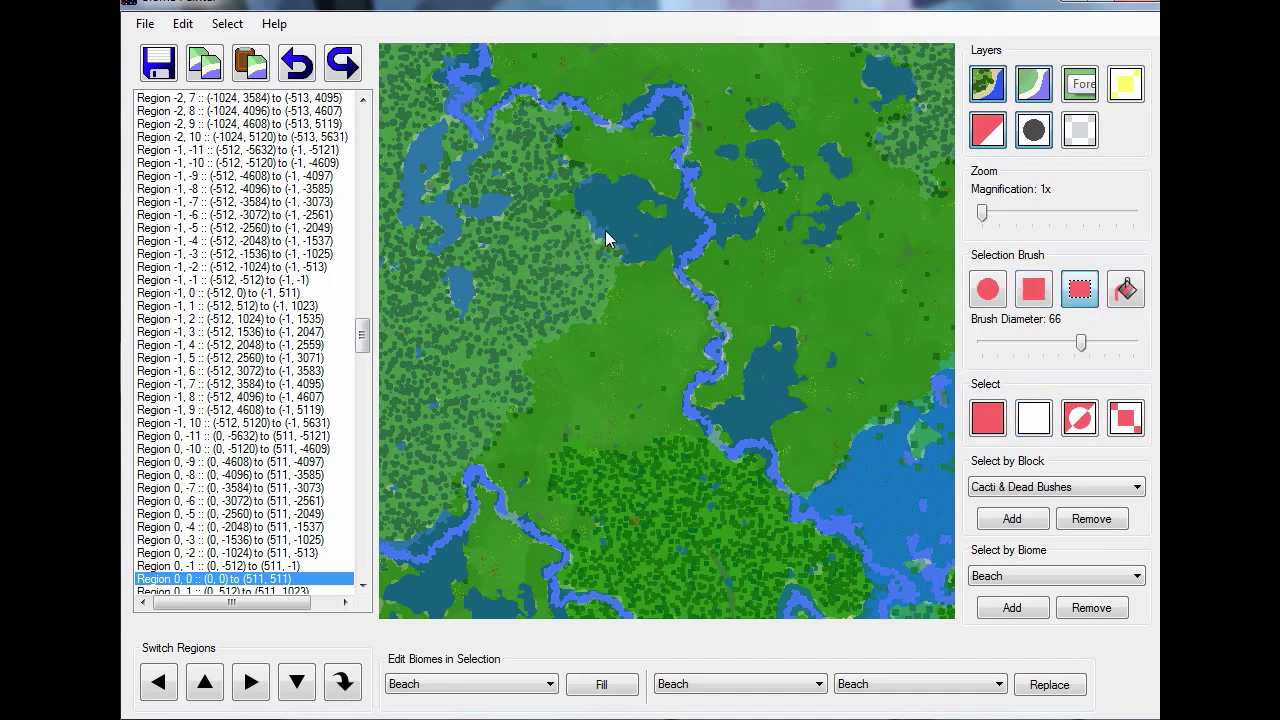
mouse_move(566, 202)
mouse_down()
mouse_move(744, 378)
mouse_move(802, 401)
mouse_up()
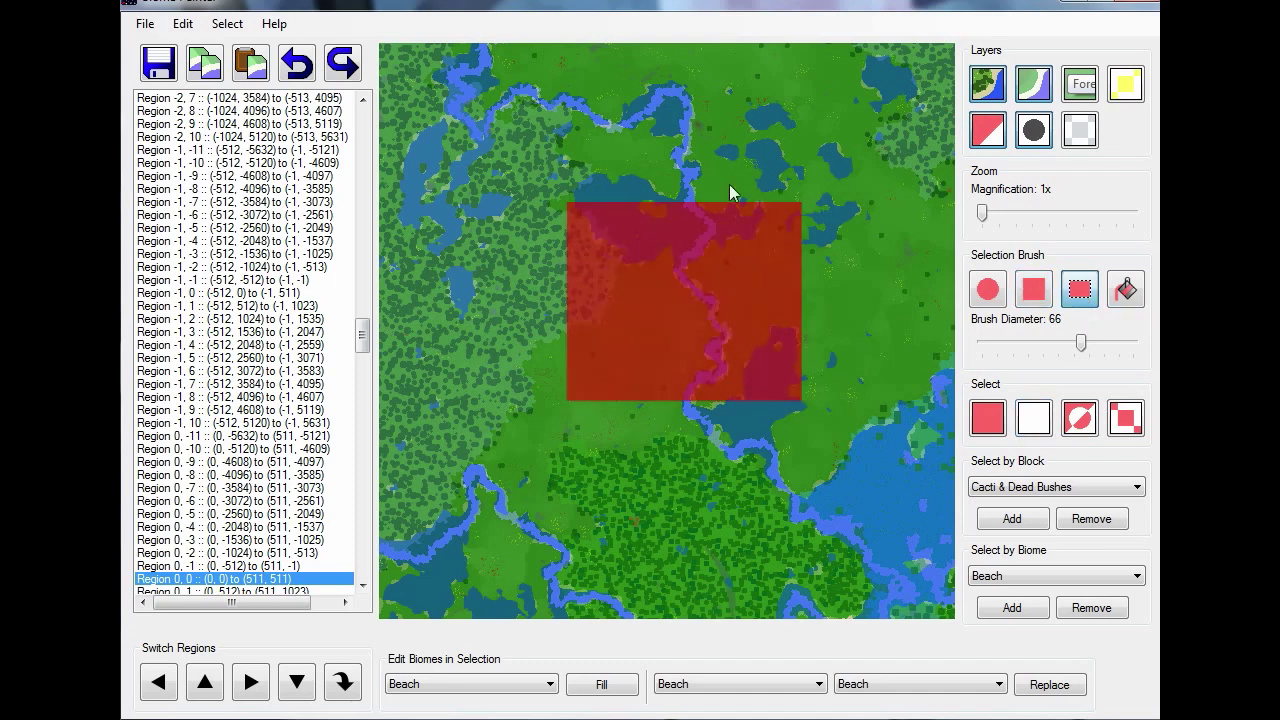
drag(698, 143, 892, 273)
drag(650, 384, 734, 520)
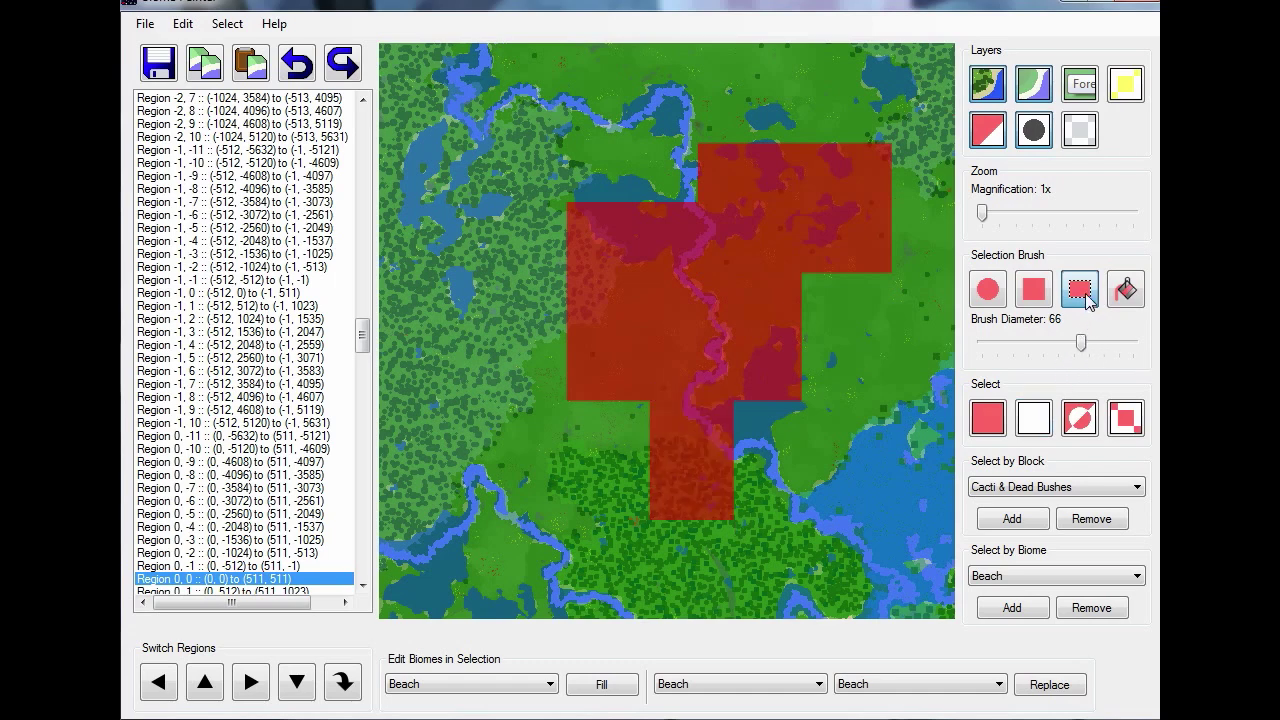
click(1040, 420)
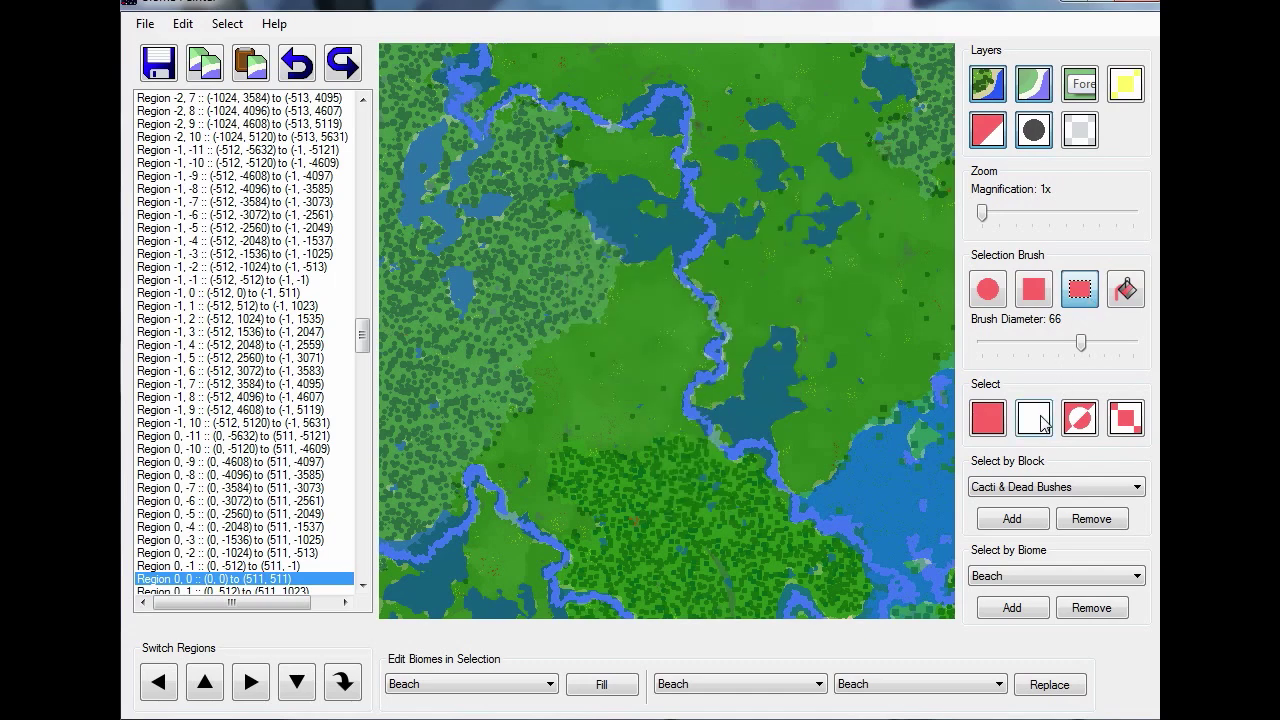
Flood-fill the empty region with selection using the fill tool, and clear the selection
click(1127, 289)
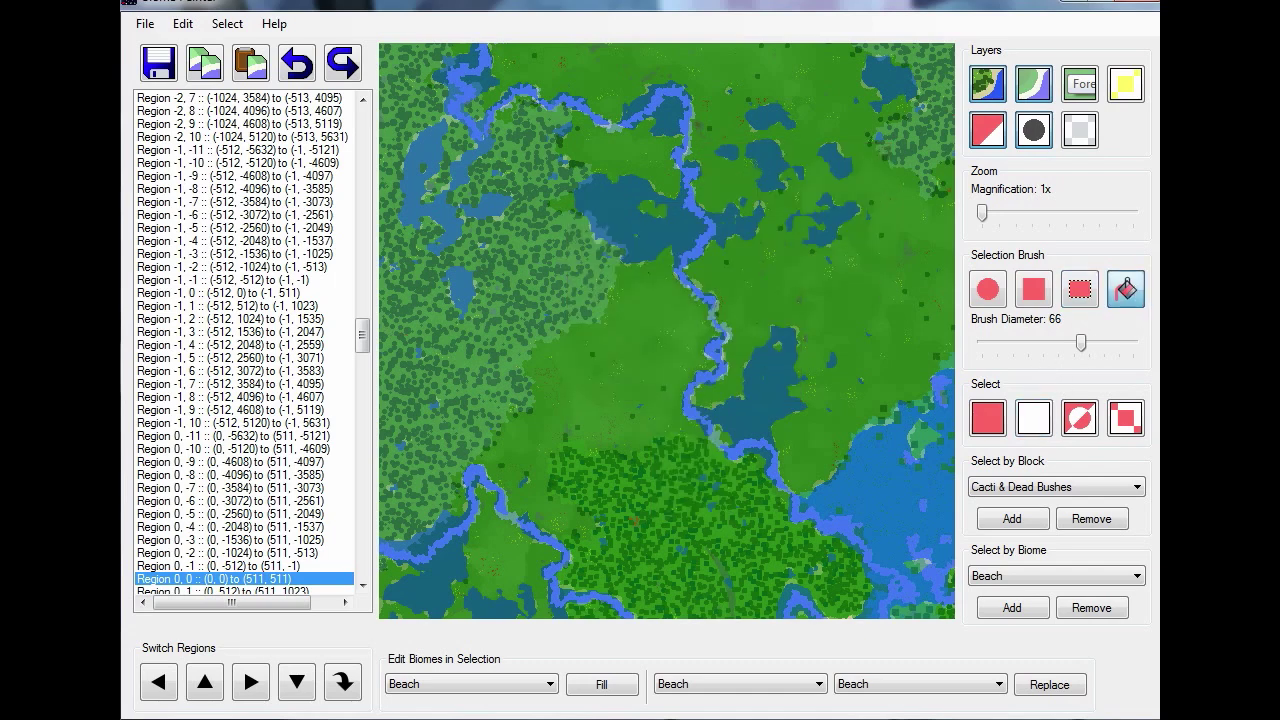
click(651, 282)
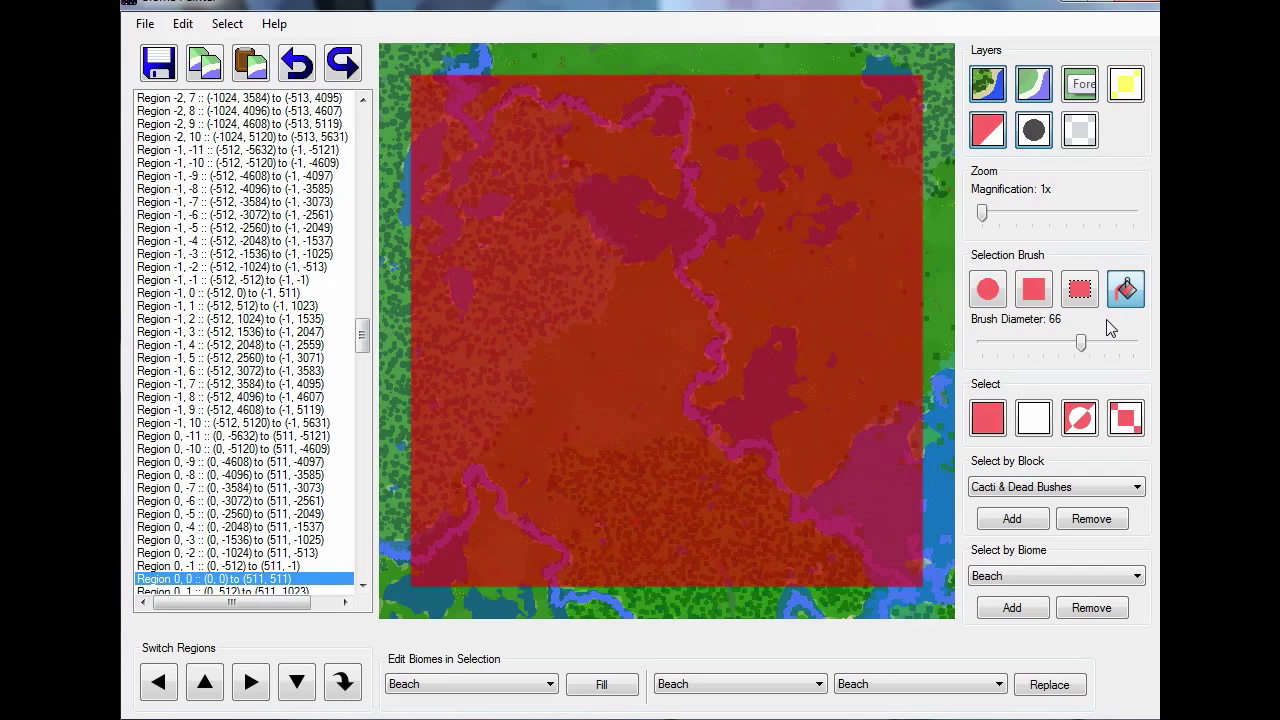
click(1031, 424)
Paint a closed ring over the central river with the round brush at diameter 26, fill its interior, and clear the selection
click(989, 291)
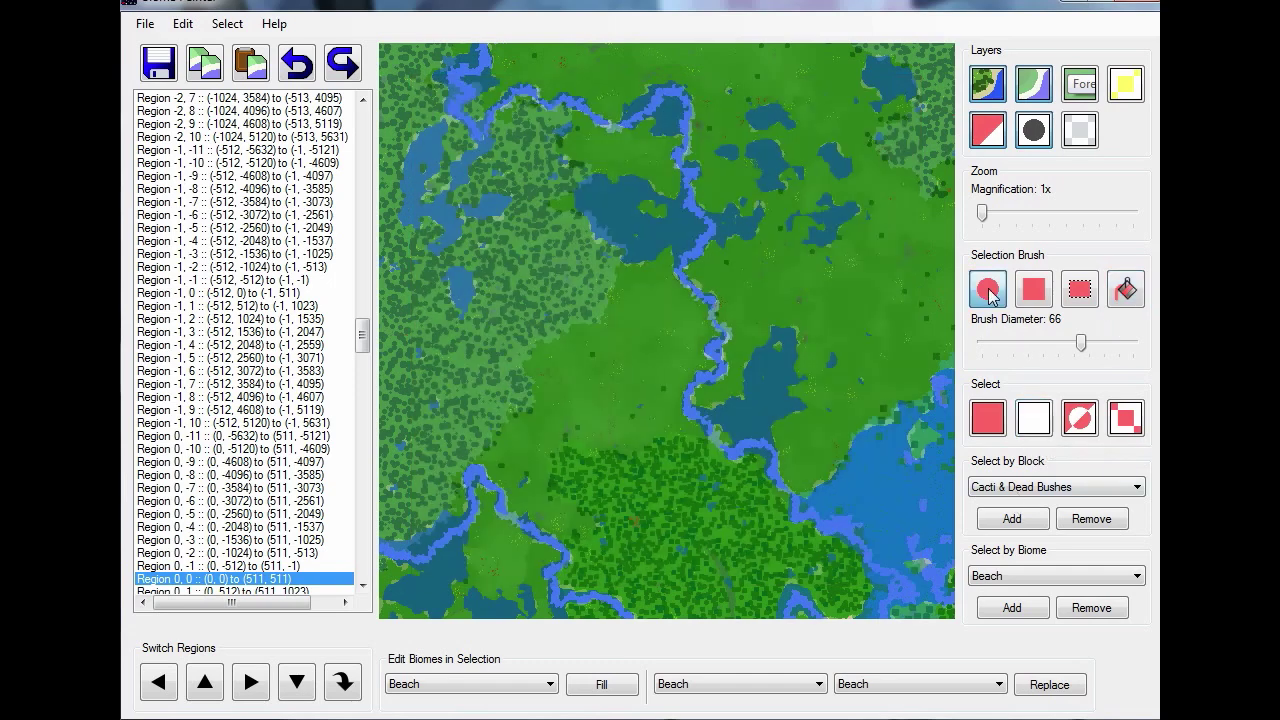
drag(1081, 343, 1019, 343)
mouse_move(629, 281)
mouse_down()
mouse_move(592, 316)
mouse_move(768, 410)
mouse_move(703, 274)
mouse_move(618, 275)
mouse_up()
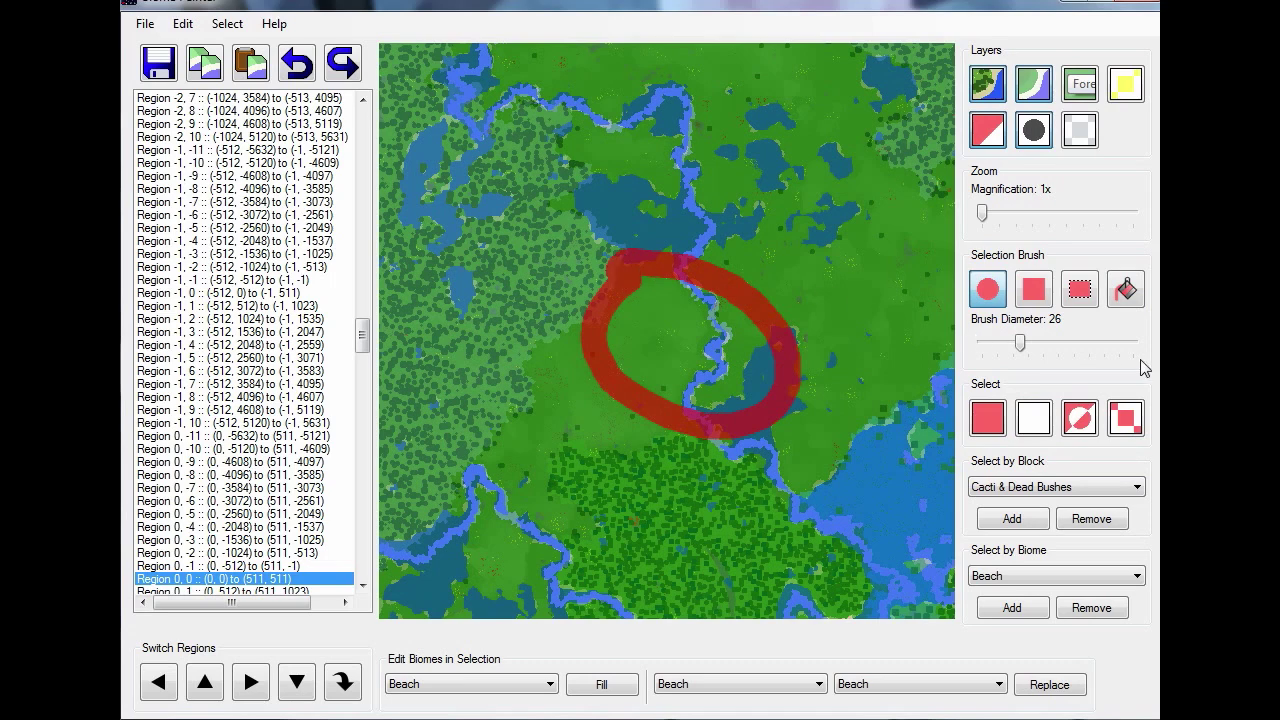
click(1126, 290)
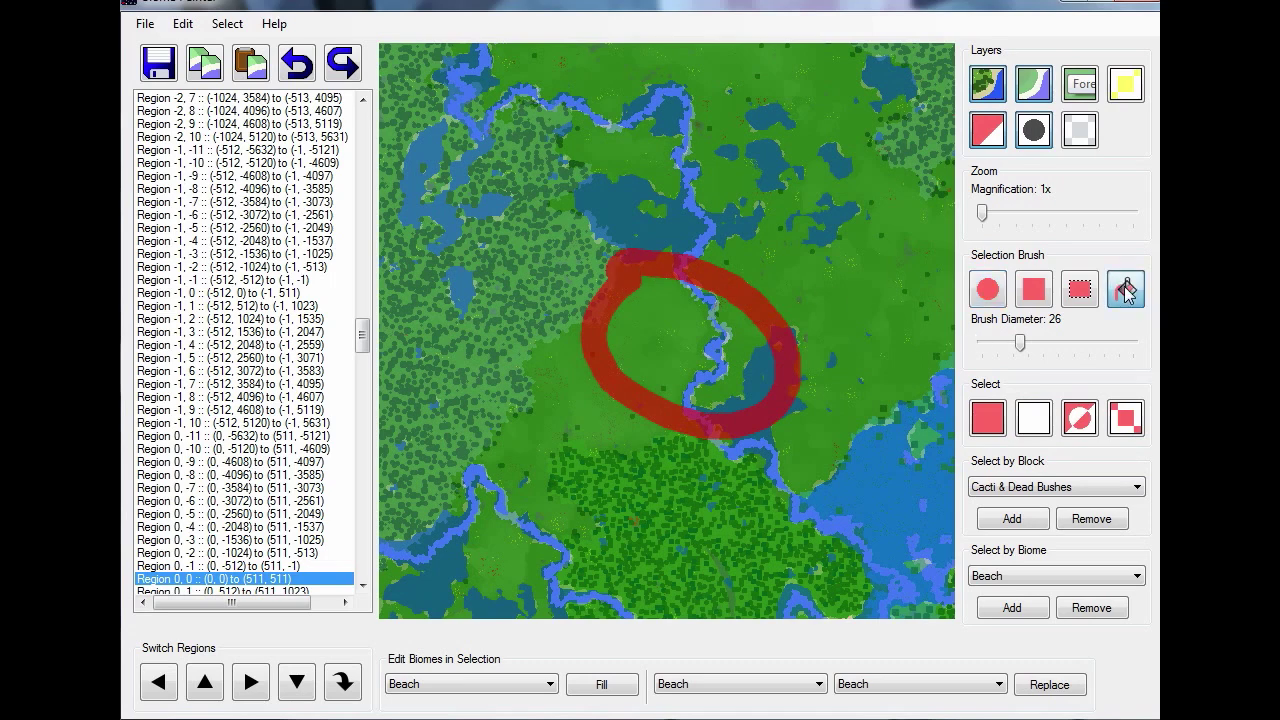
click(679, 337)
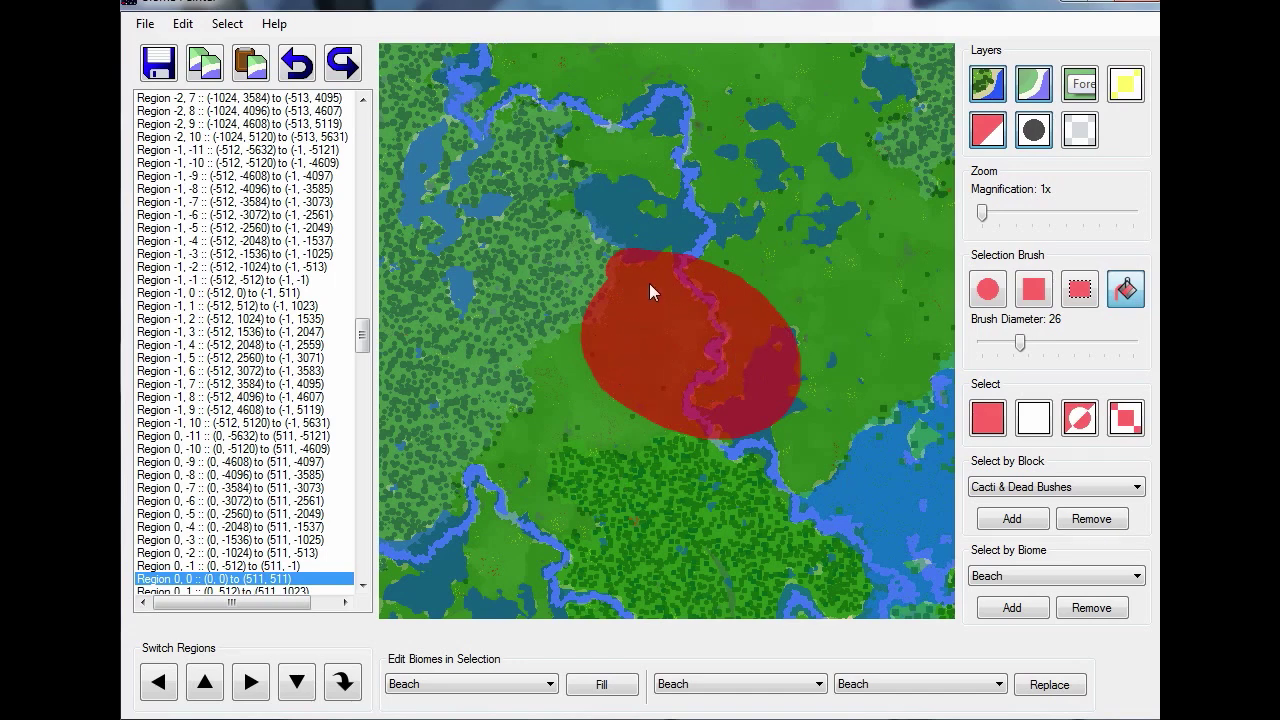
click(1033, 420)
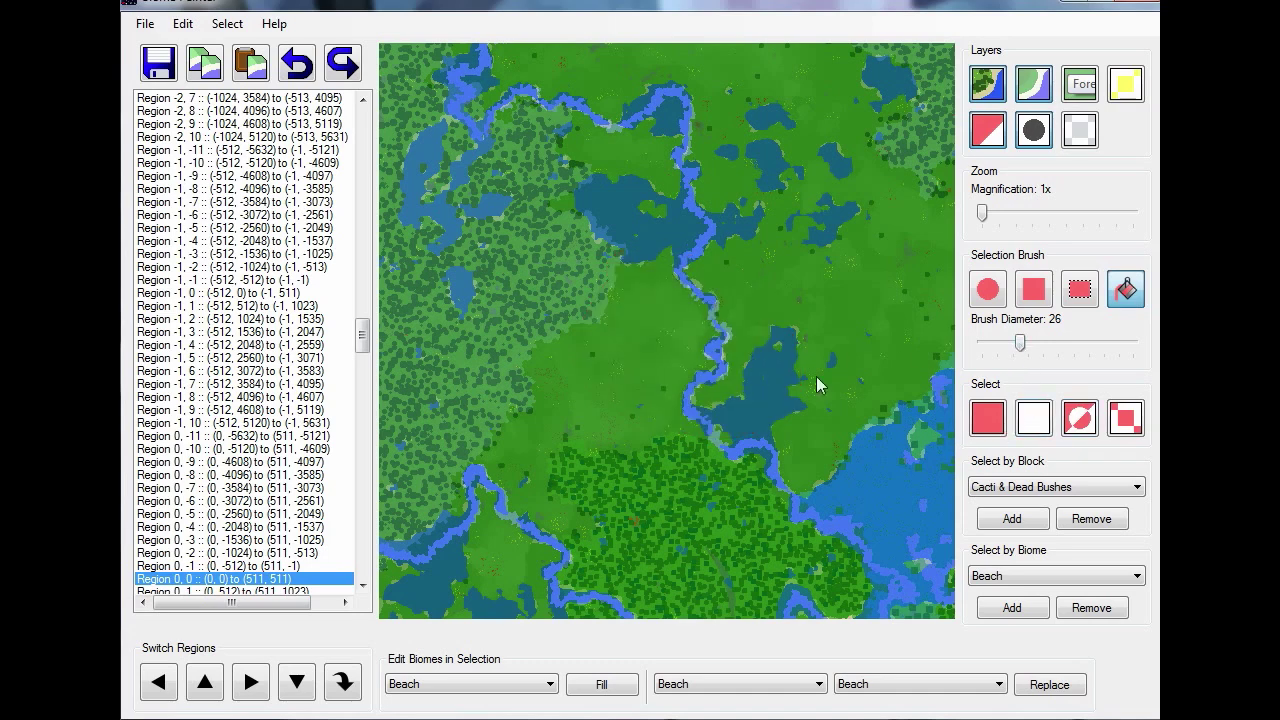
Select the entire region, and deselect it again
click(990, 420)
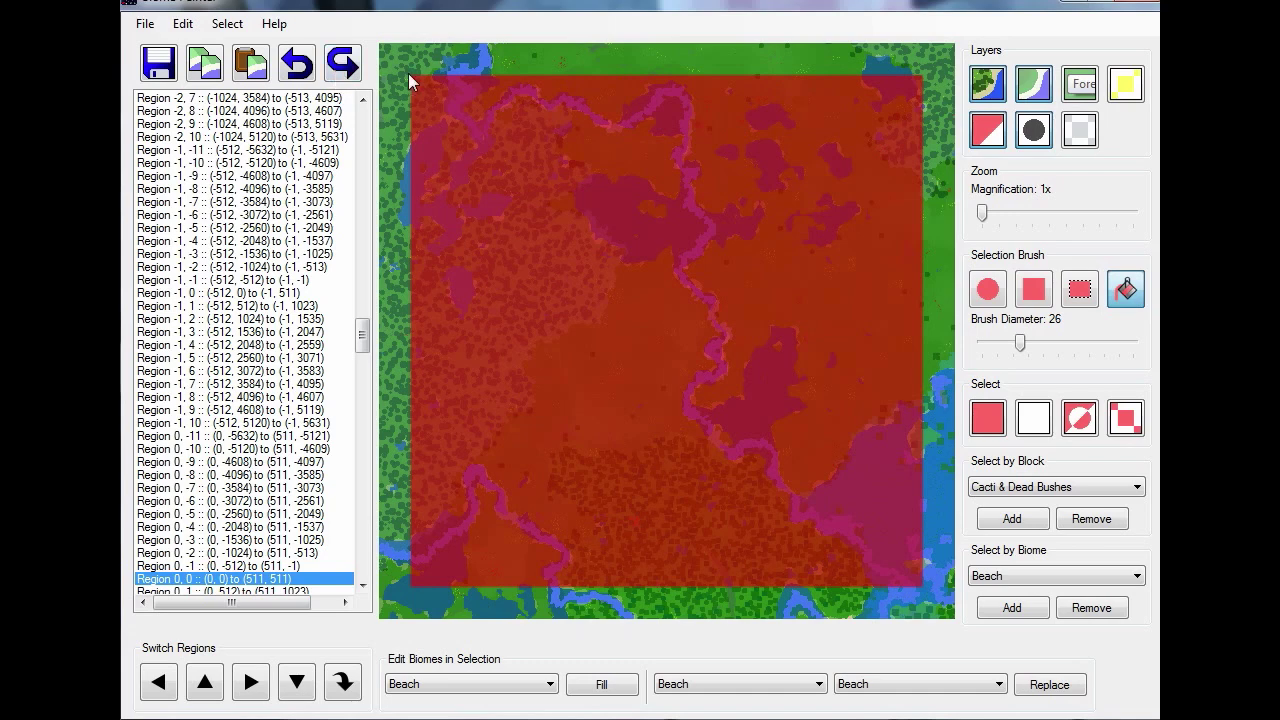
click(1036, 420)
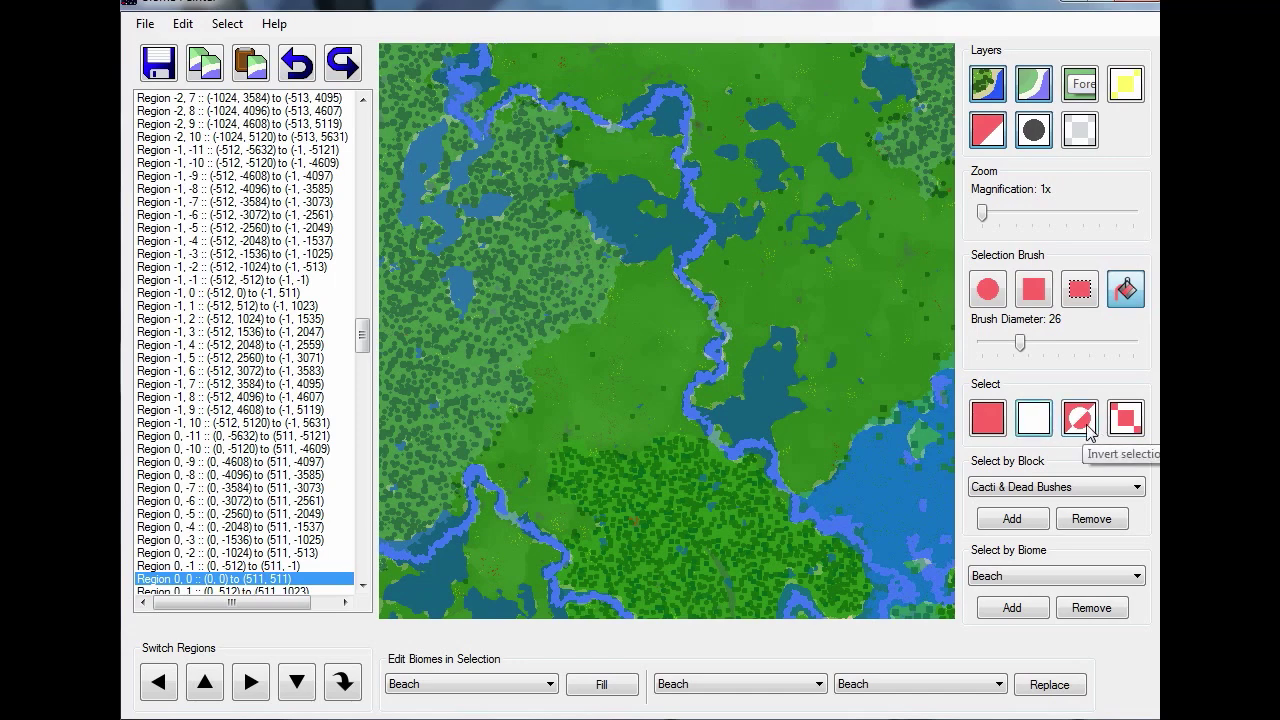
Paint a diagonal selection stroke across the central river with the round brush, and invert the selection twice
click(988, 289)
mouse_move(588, 405)
mouse_down()
mouse_move(674, 309)
mouse_move(777, 240)
mouse_up()
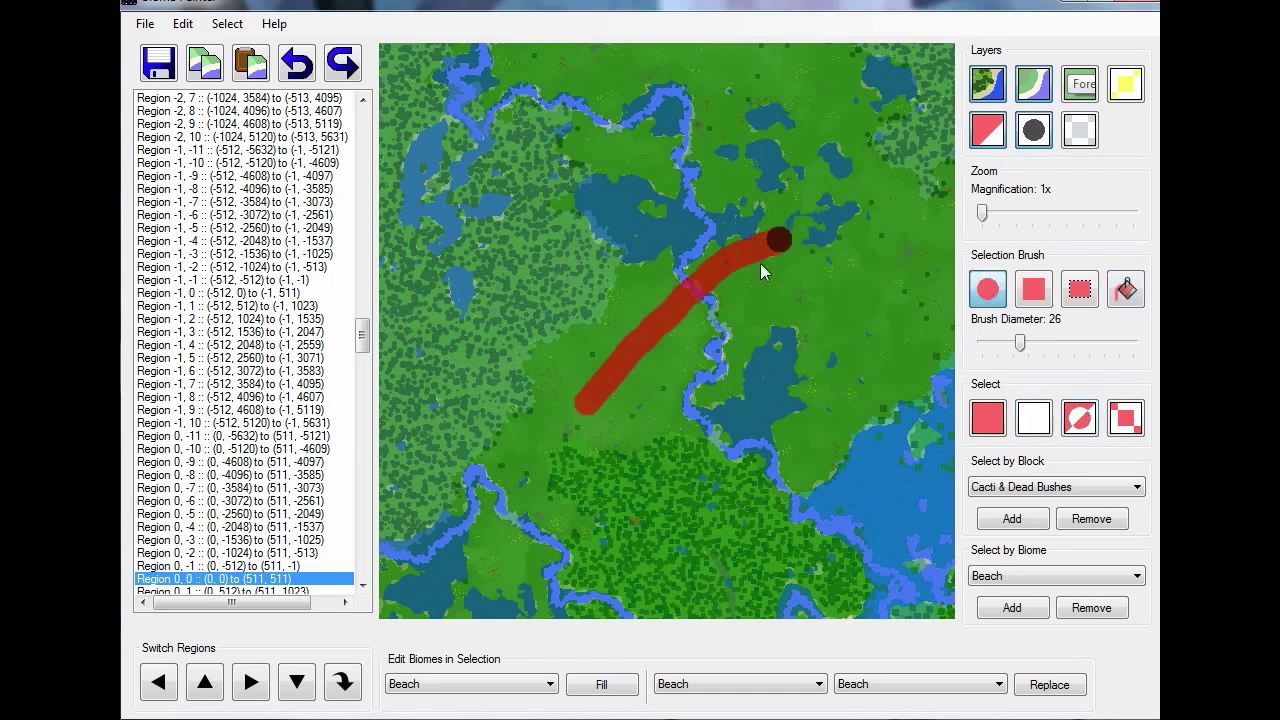
click(1080, 421)
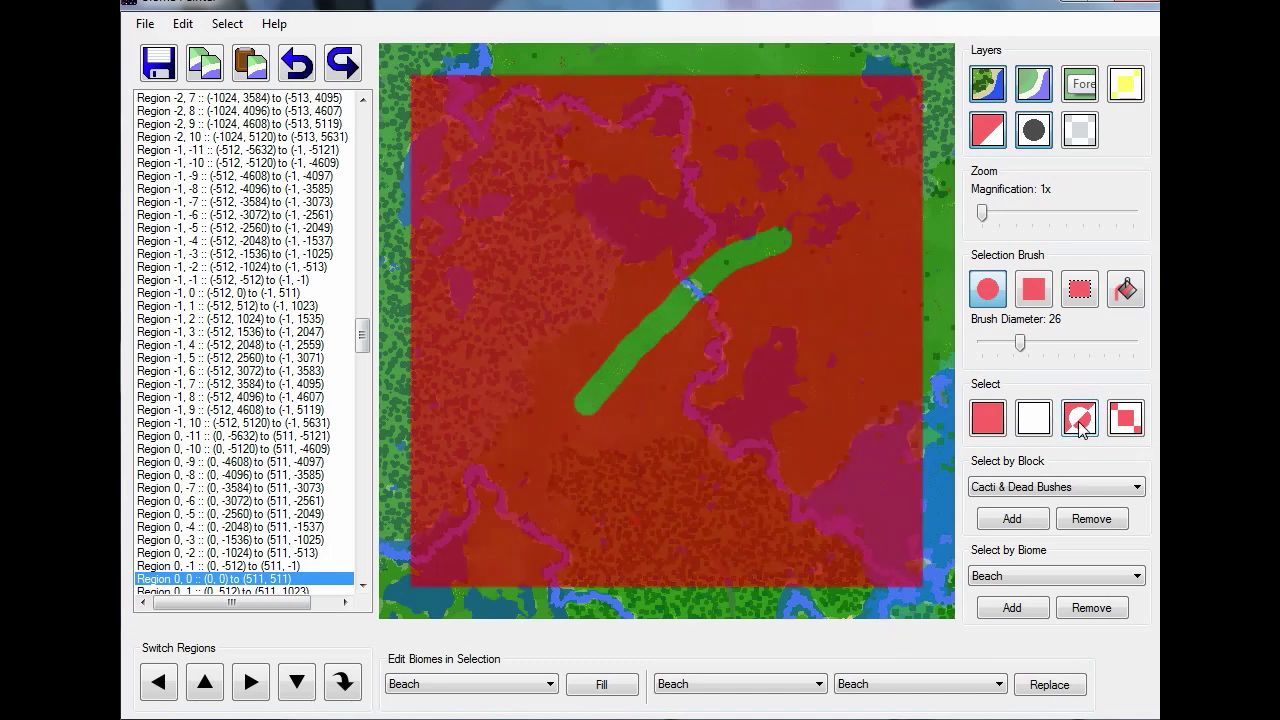
click(1080, 421)
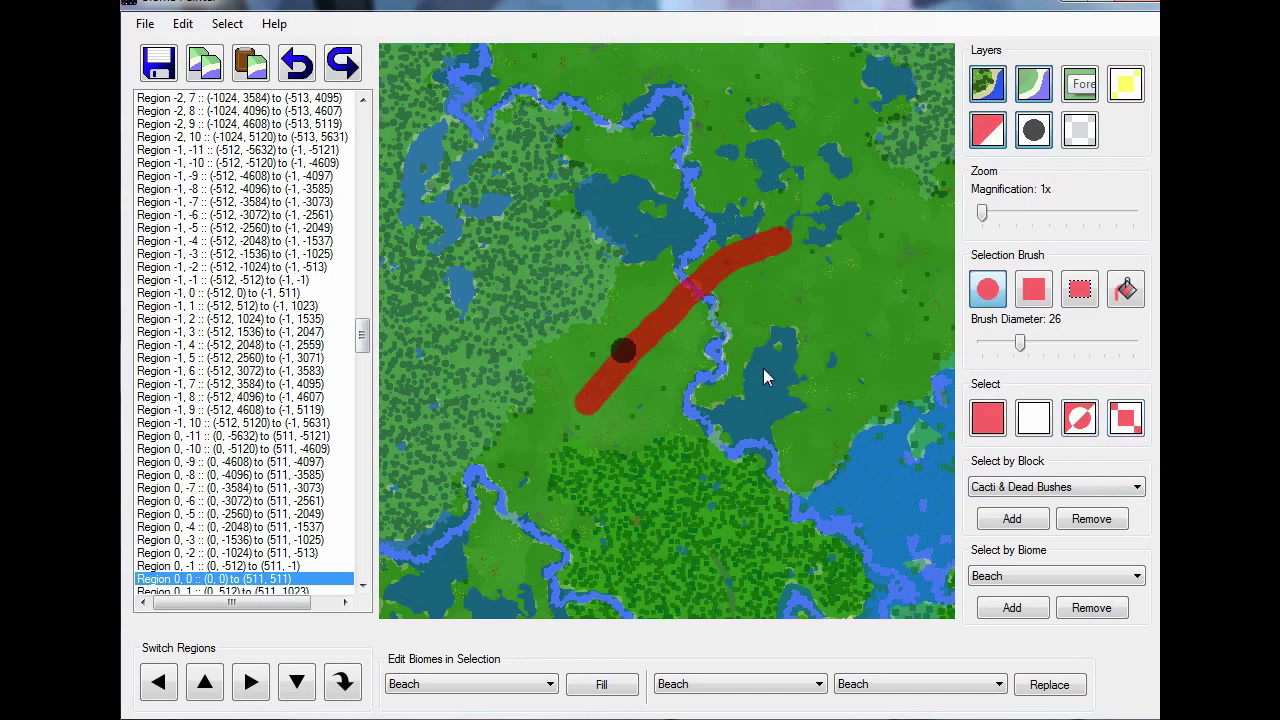
Expand the diagonal stroke's selection to whole chunks, and clear it after setting the brush diameter to 1
click(1126, 418)
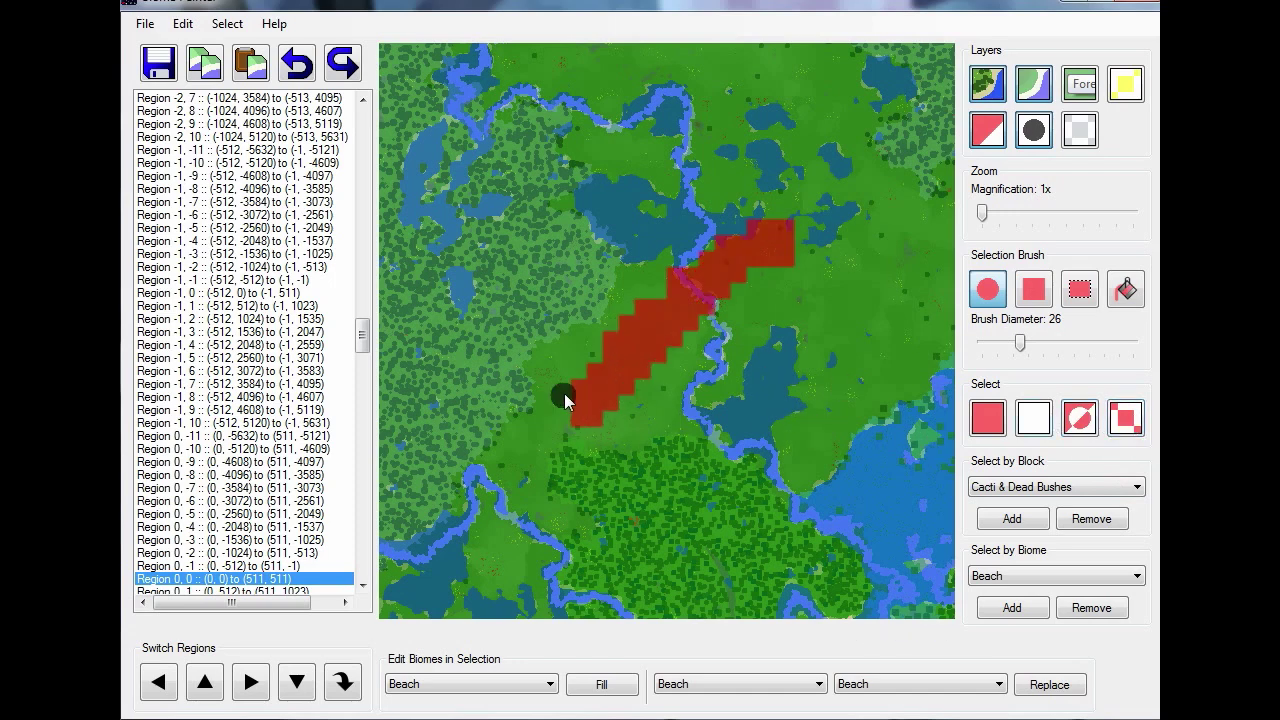
drag(1020, 342, 982, 342)
click(1036, 420)
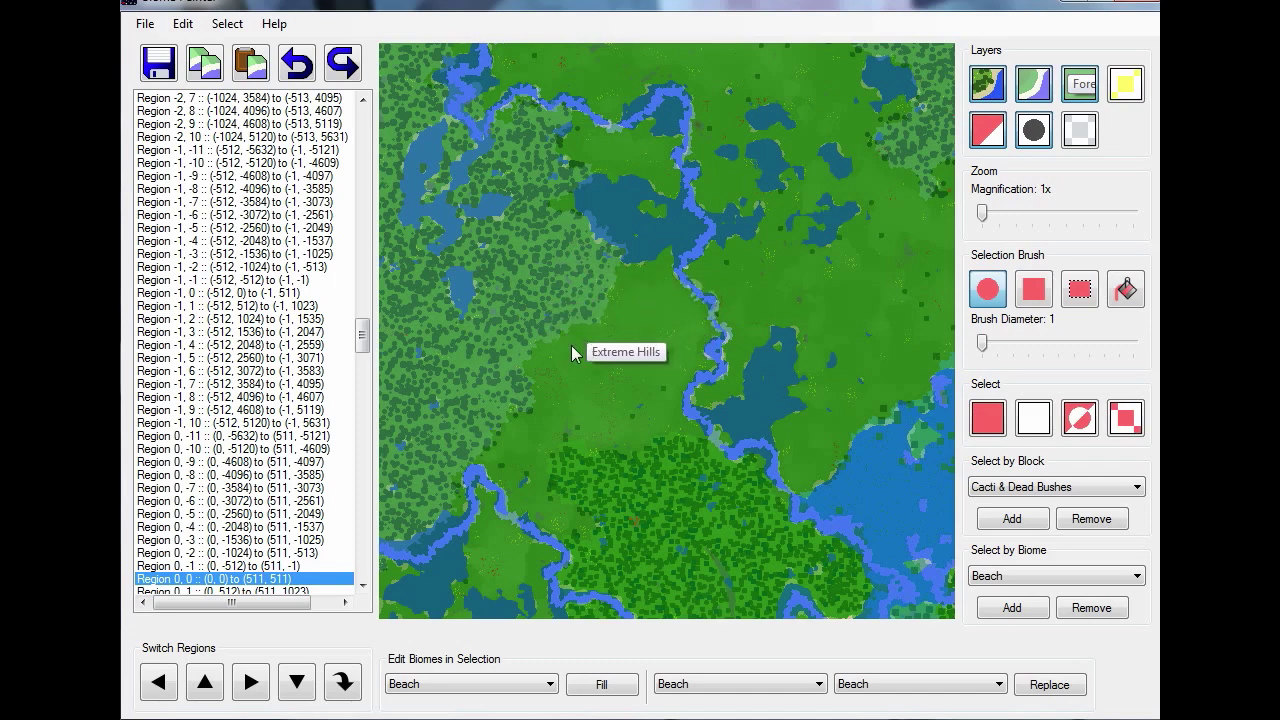
Add all areas of the Taiga biome to the selection
click(1055, 579)
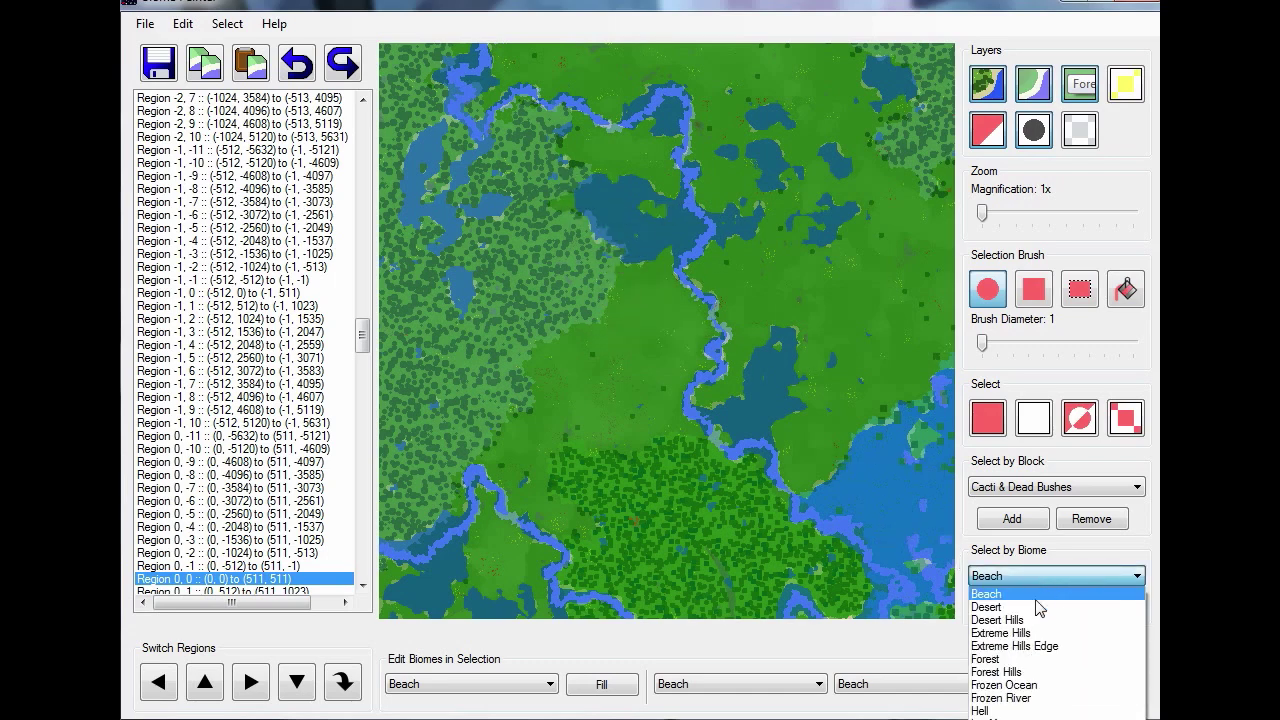
key(t)
key(Return)
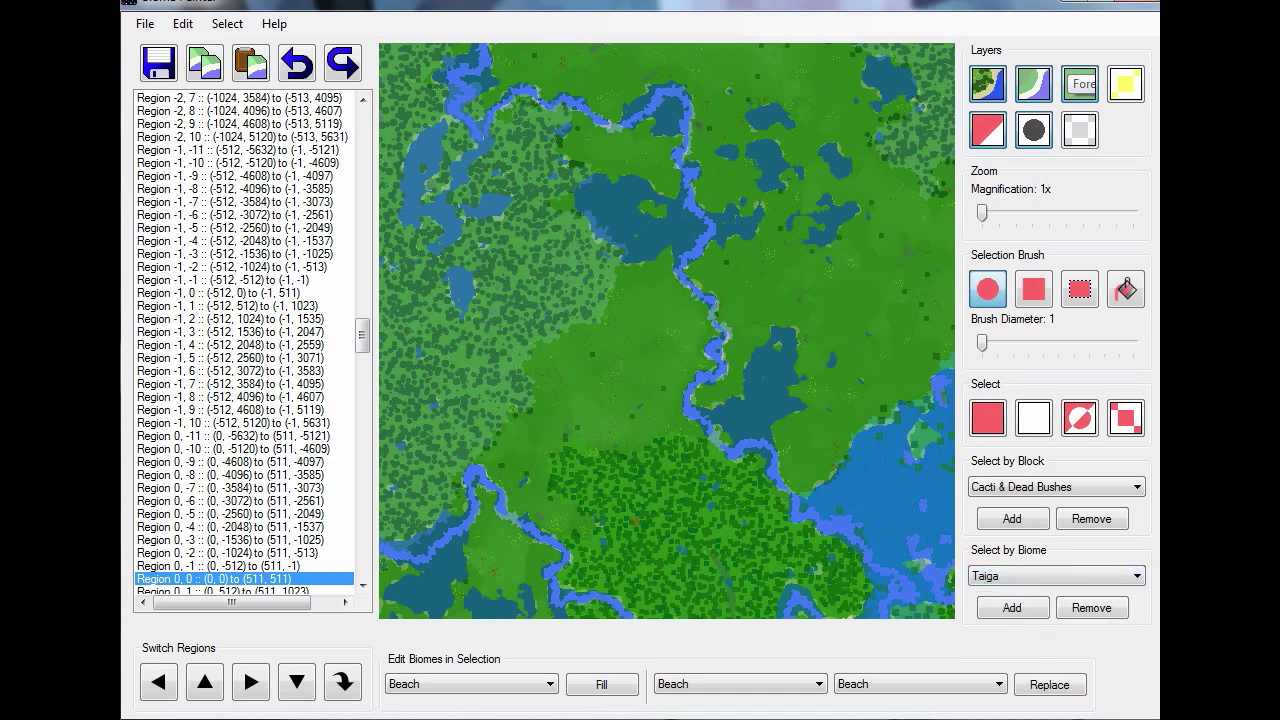
click(1027, 610)
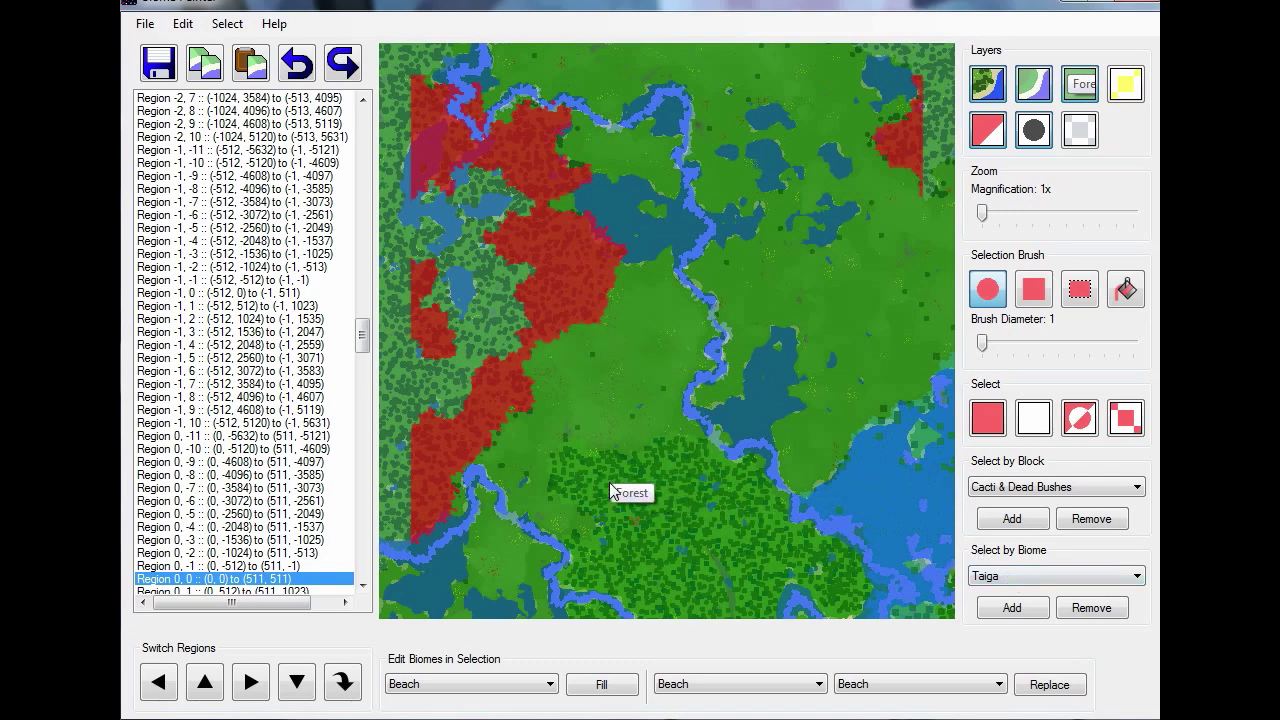
Add all areas of the Forest biome to the selection
click(1051, 571)
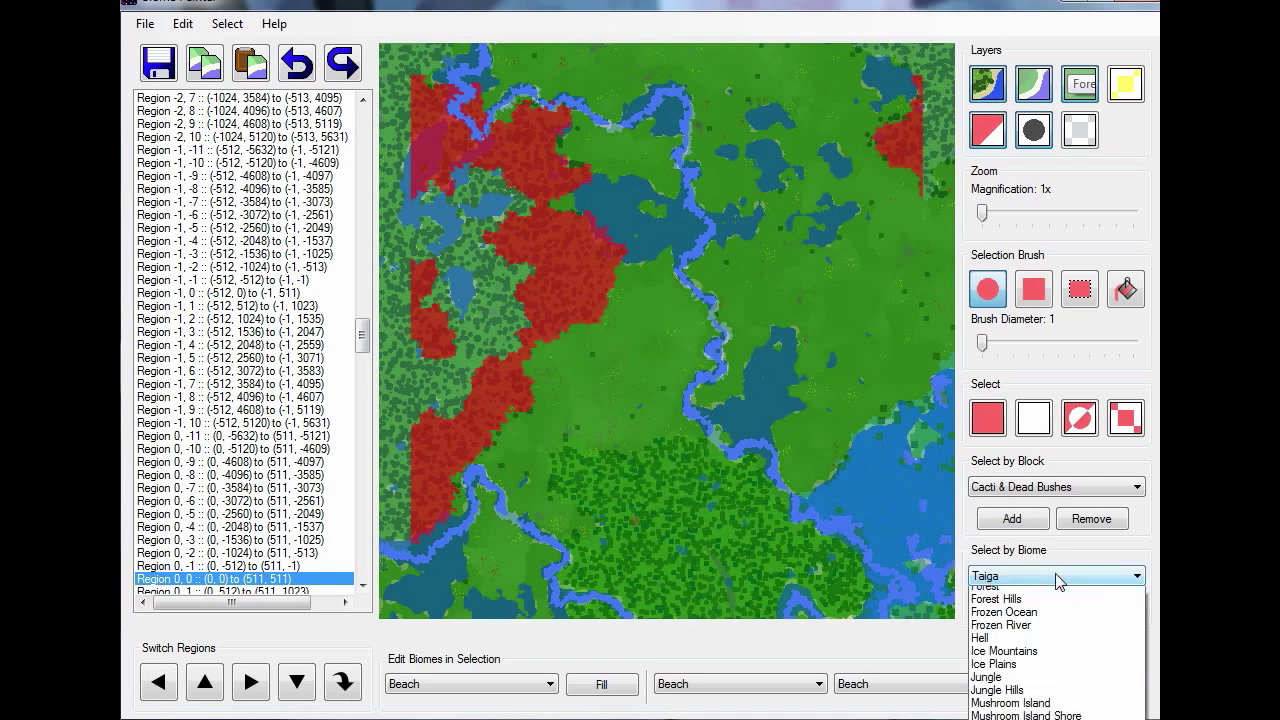
scroll(1055, 580, up, 2)
click(1016, 634)
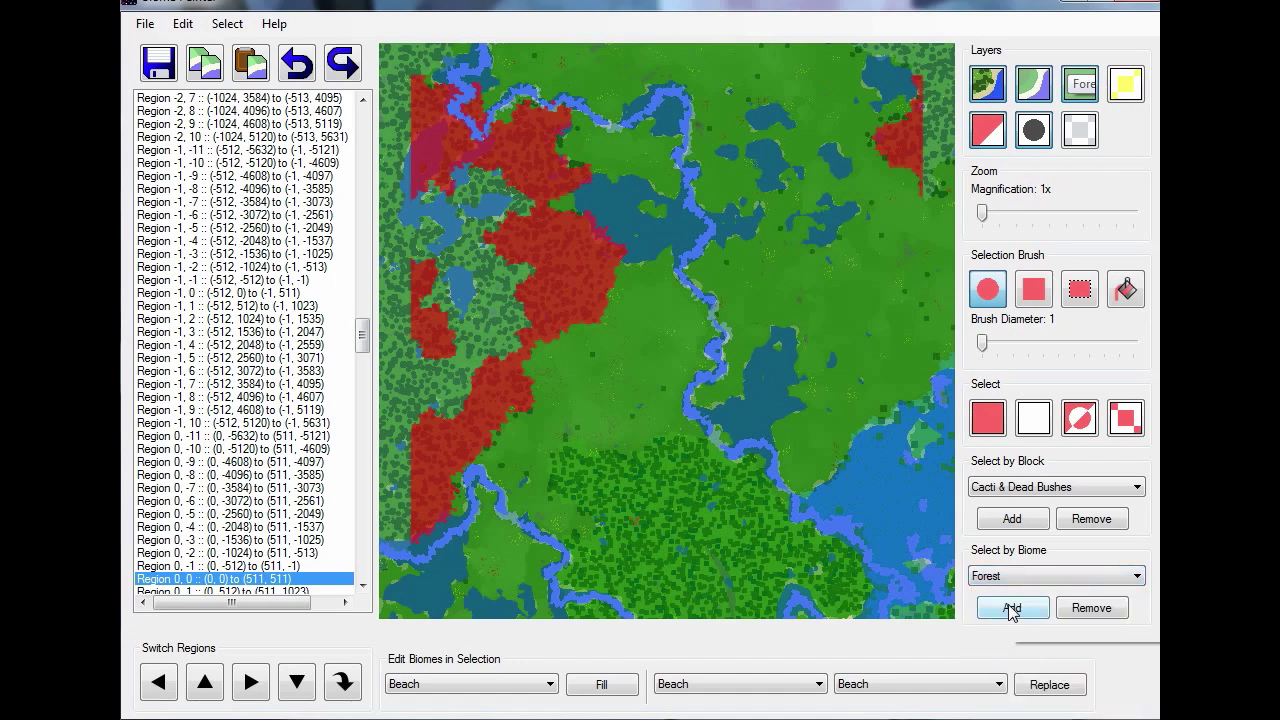
click(1012, 607)
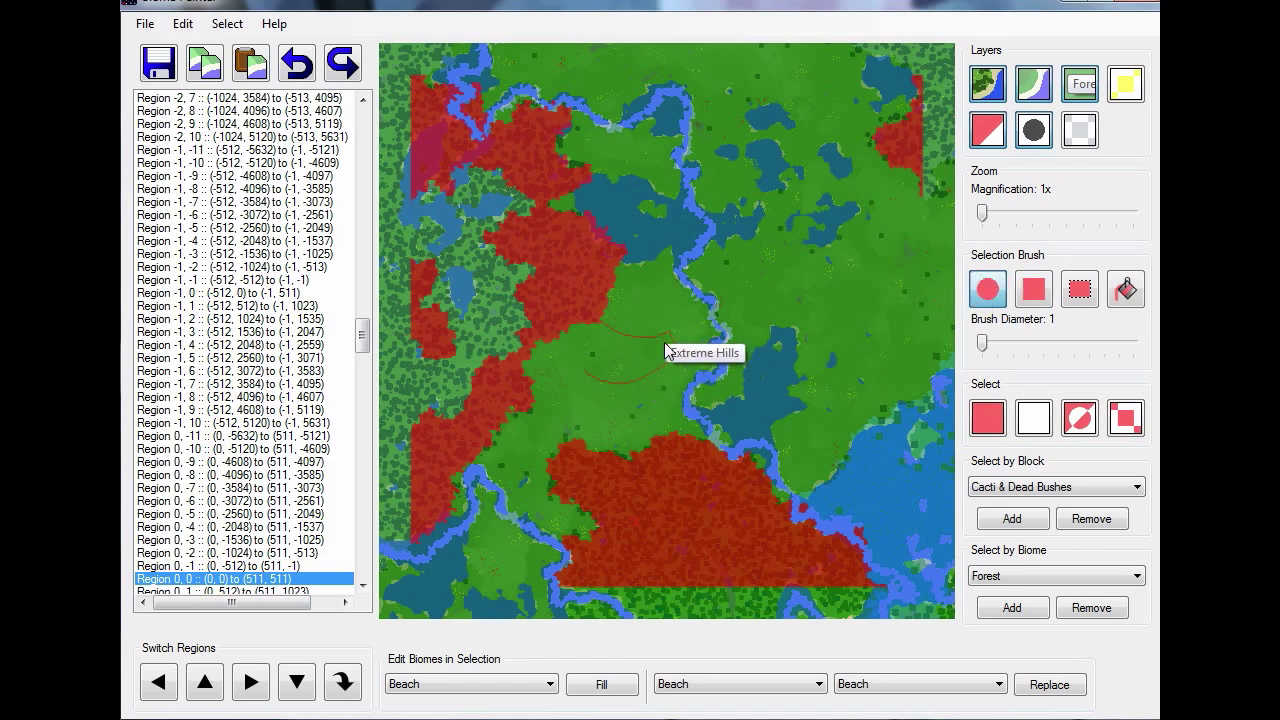
Add a freehand stroke across the central river to the selection with the round brush at diameter 16
click(1008, 343)
mouse_move(655, 332)
mouse_down()
mouse_move(674, 306)
mouse_move(669, 331)
mouse_move(790, 318)
mouse_up()
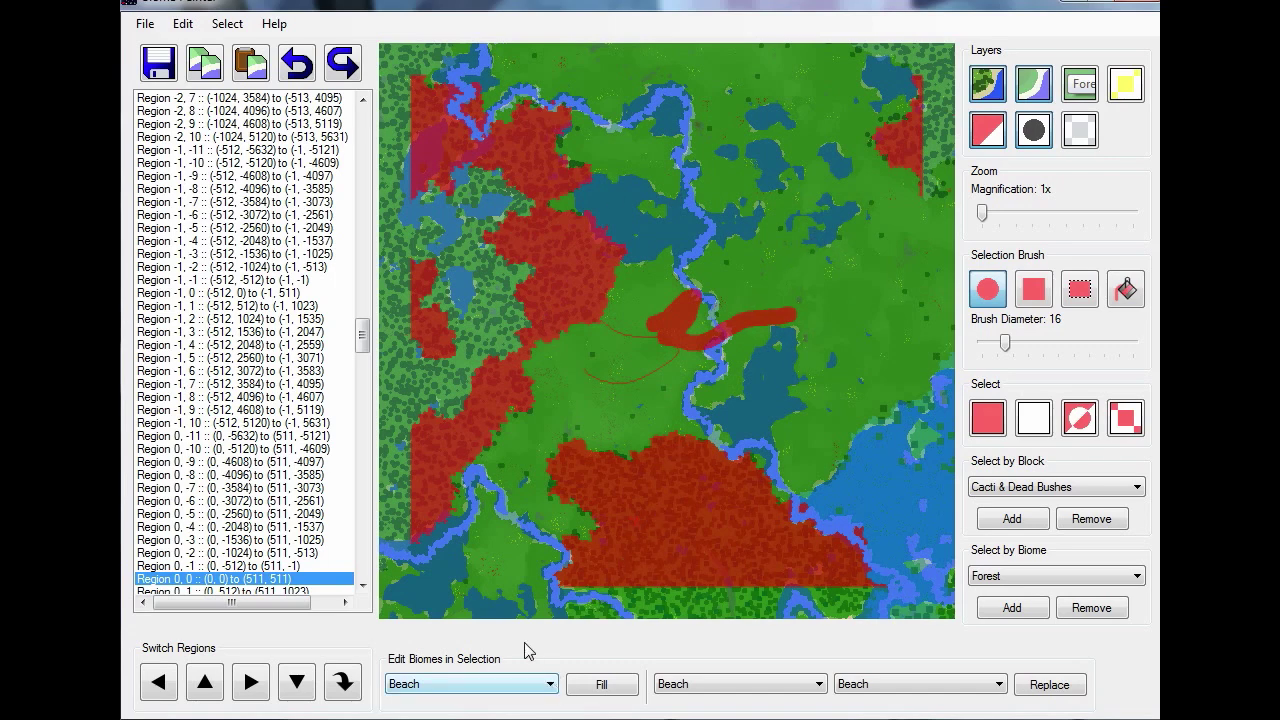
Fill the selected areas with the Hell biome, and clear the selection
click(550, 686)
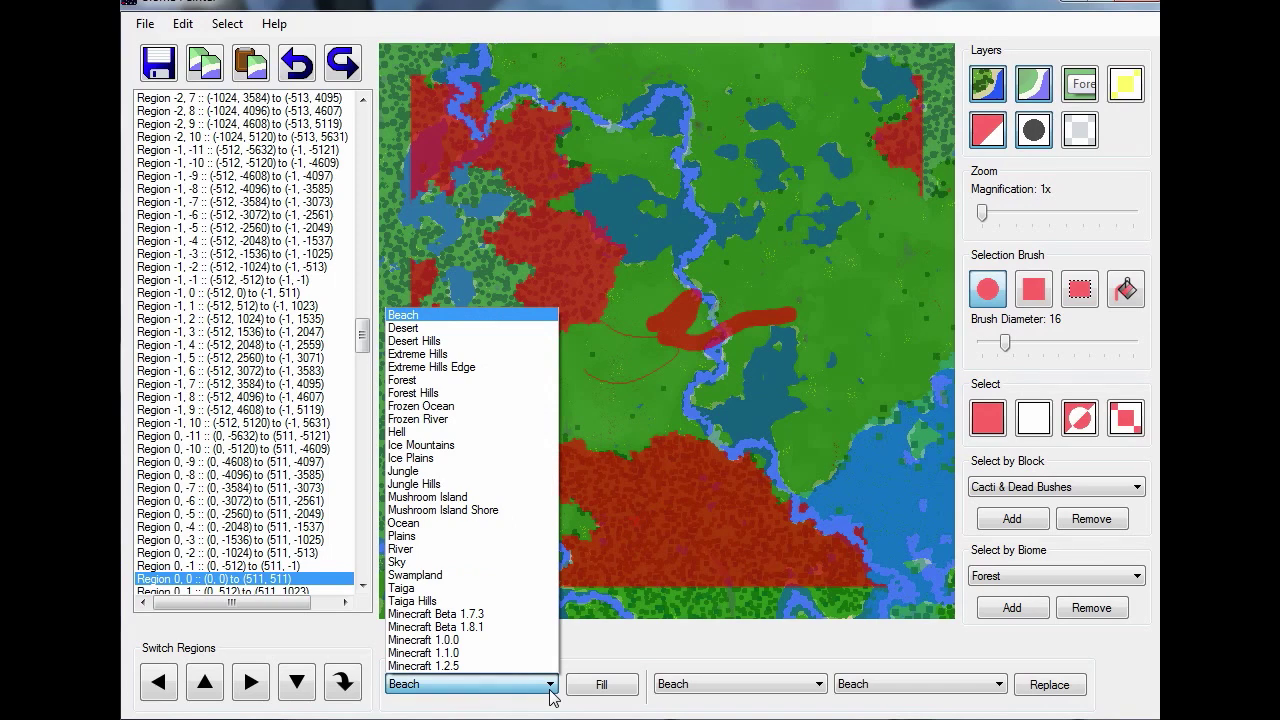
click(460, 432)
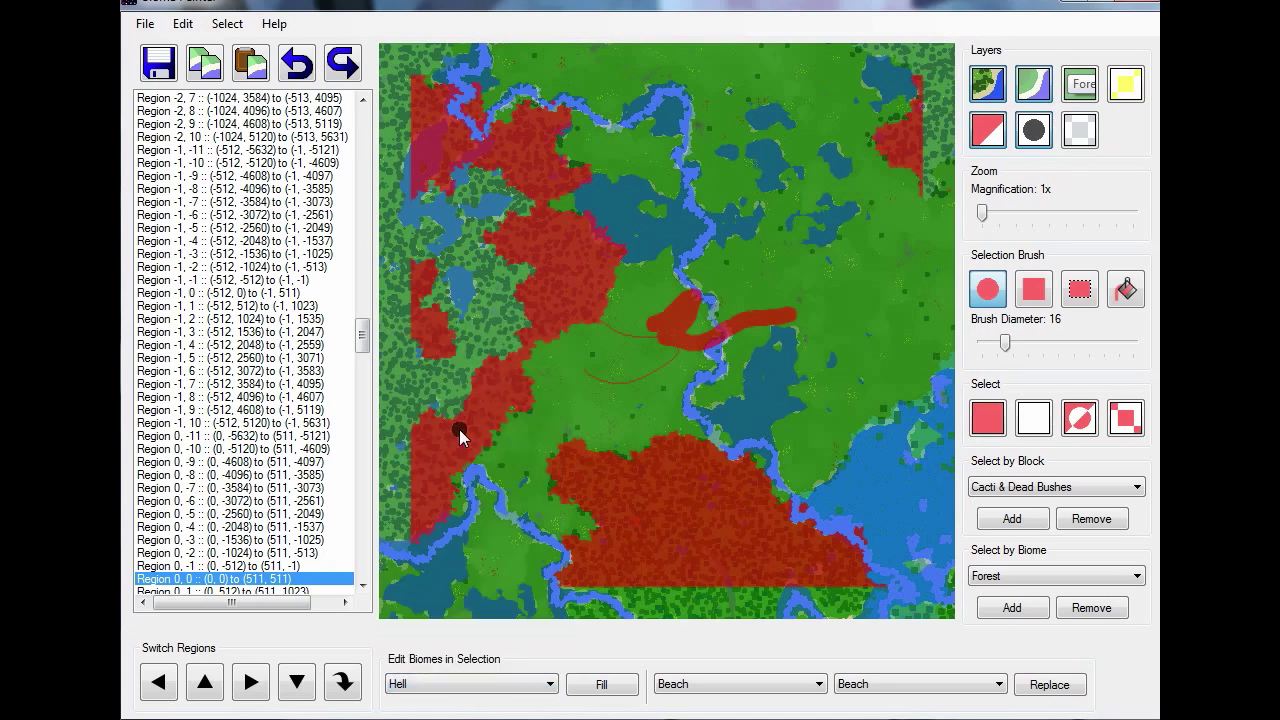
click(601, 685)
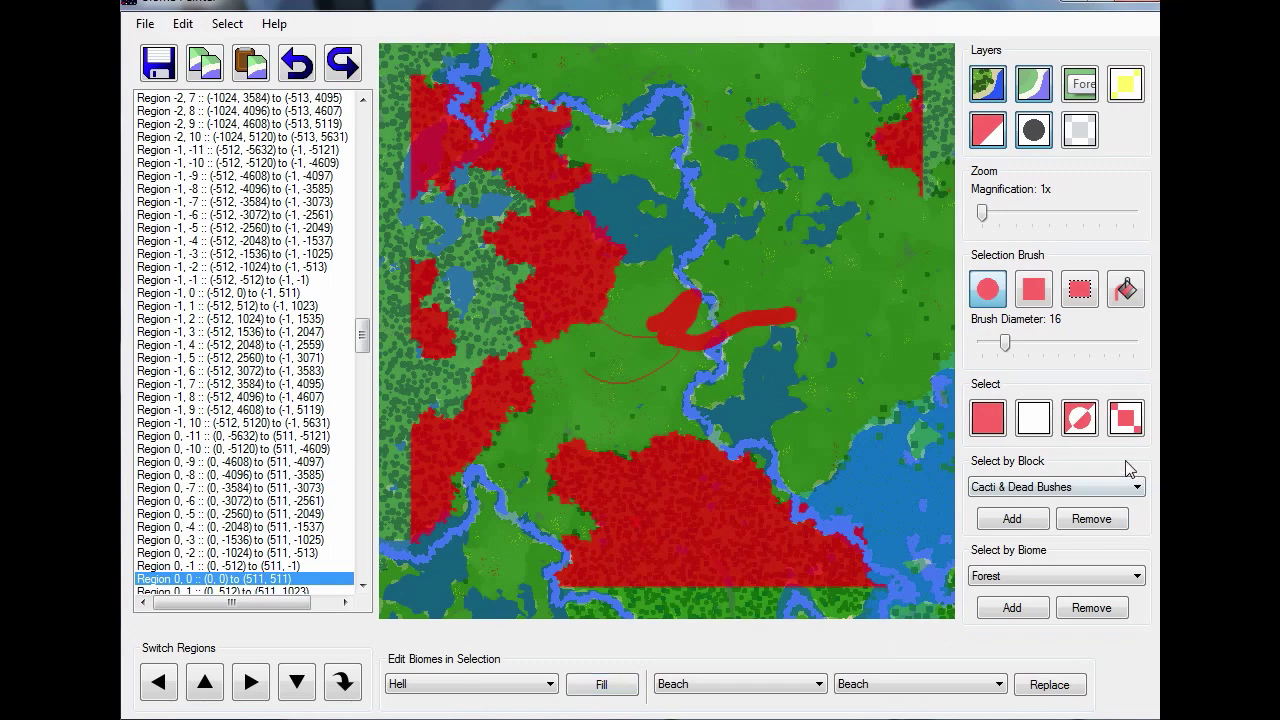
click(1034, 421)
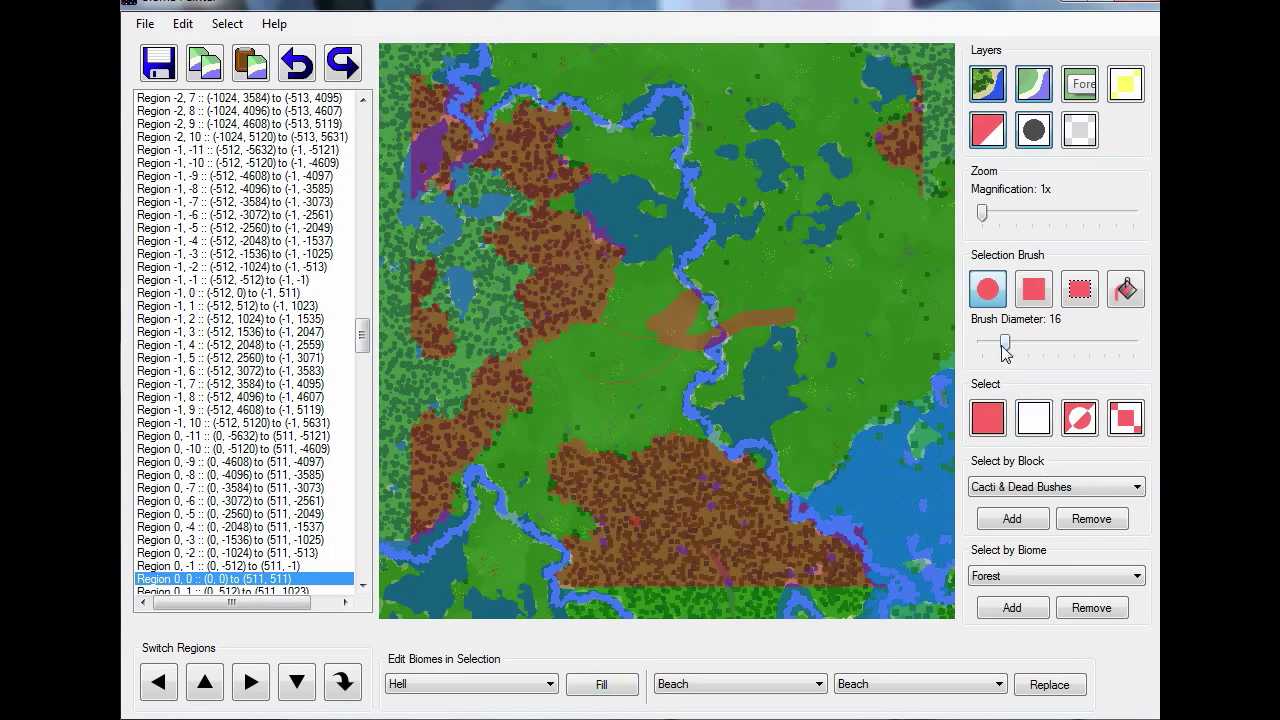
Set the brush diameter to 1, and temporarily hide the terrain layer to inspect the biome colours of the filled areas
drag(1004, 343, 981, 343)
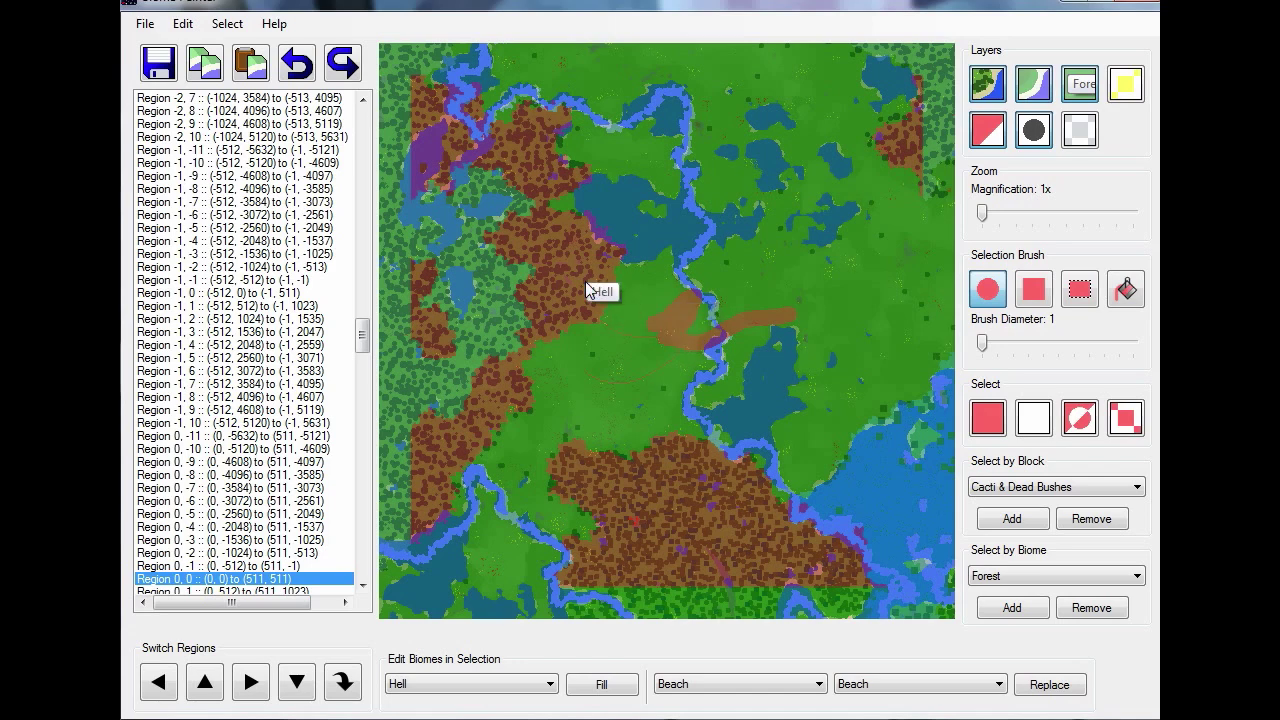
click(996, 86)
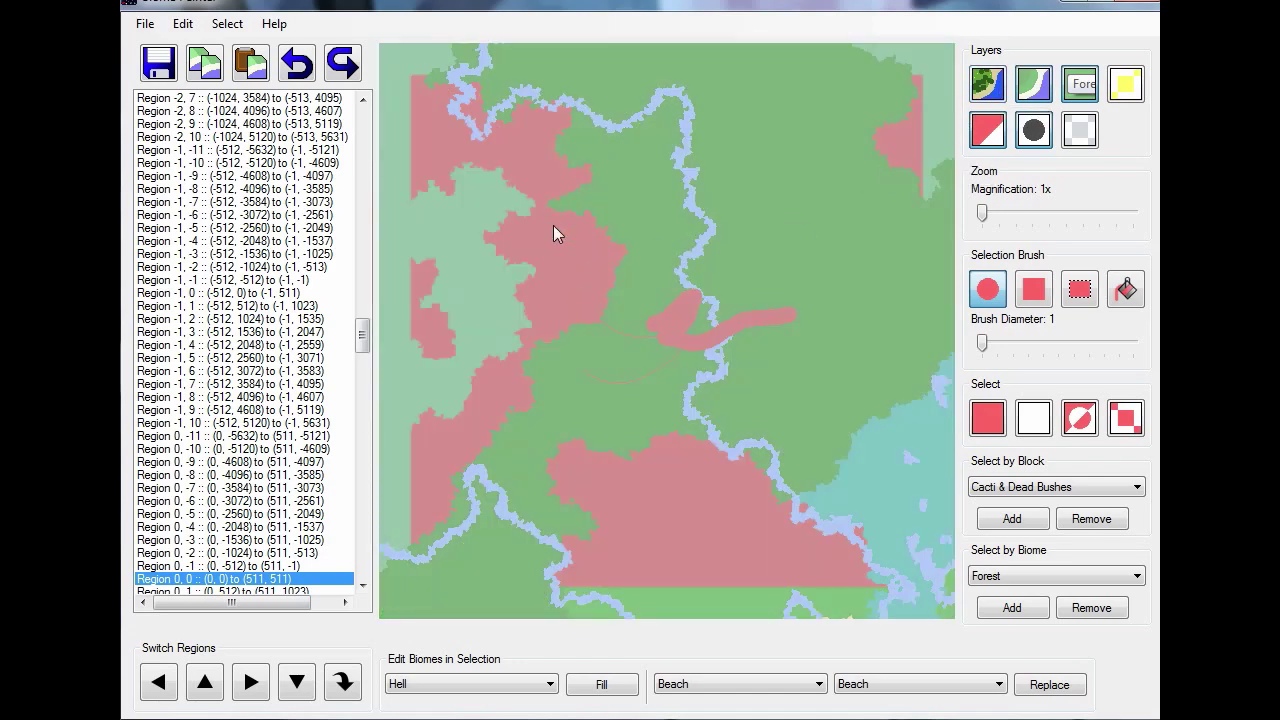
click(997, 85)
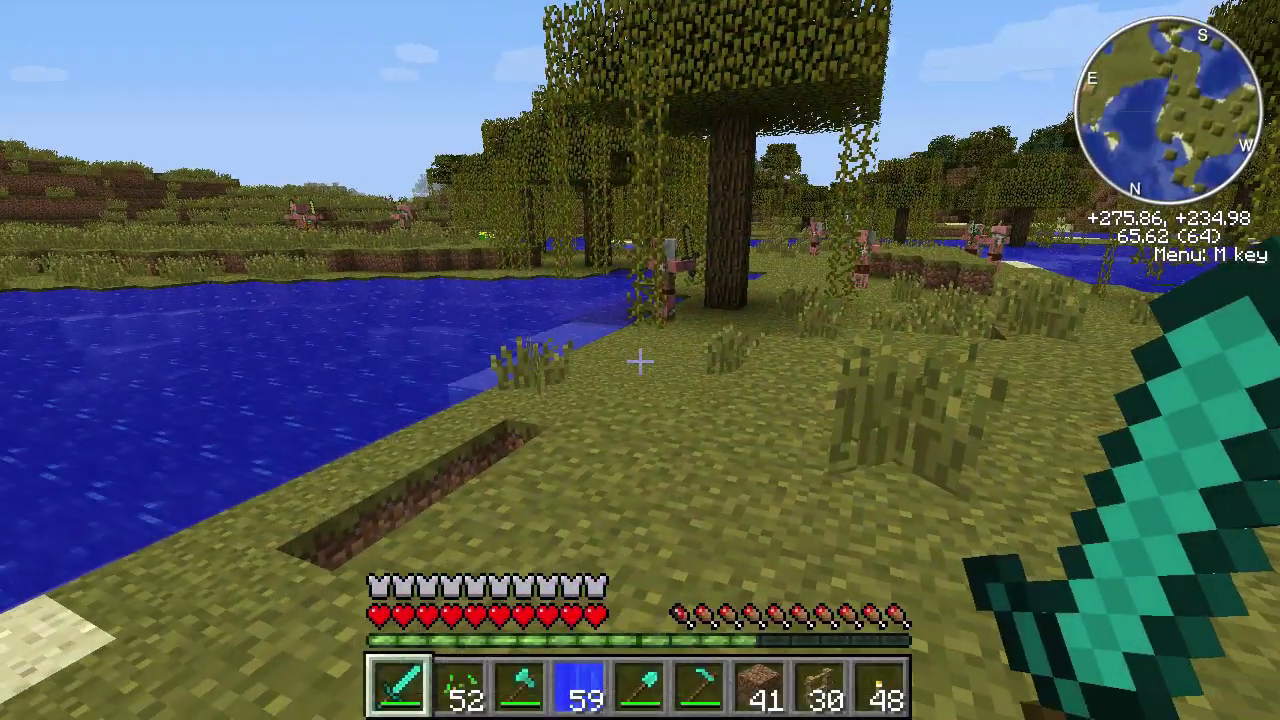
key(w)
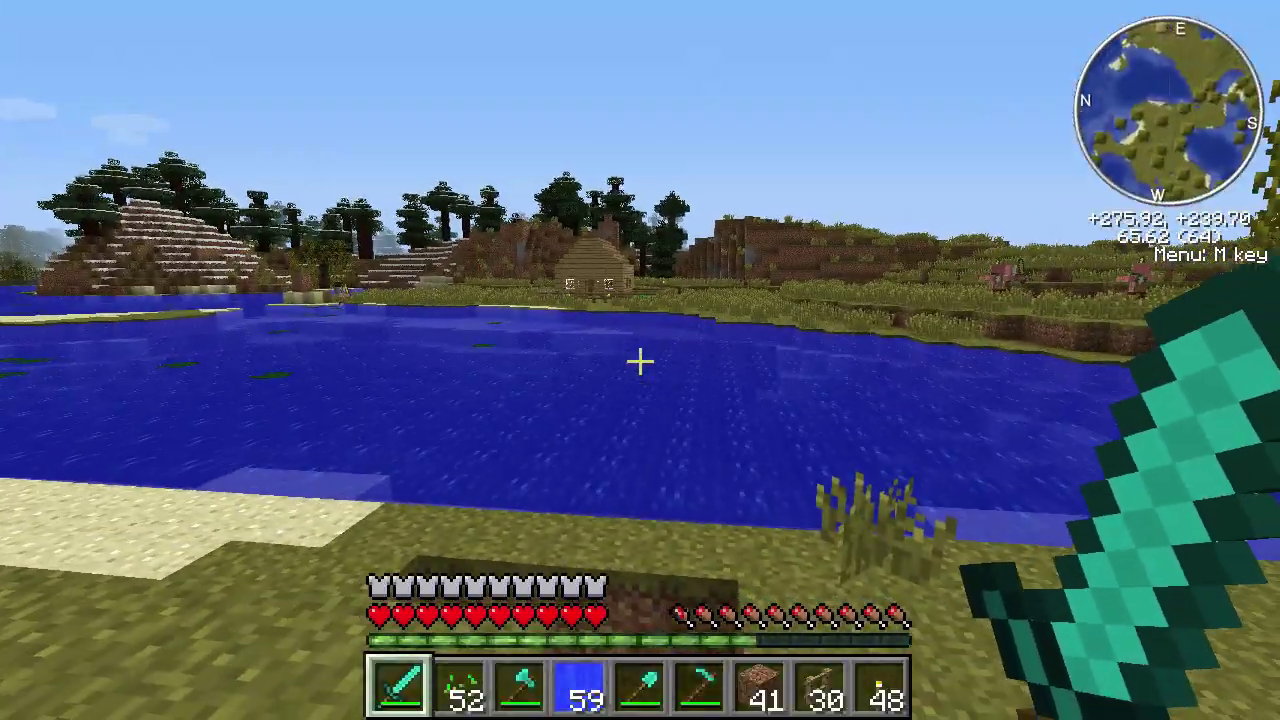
key(w)
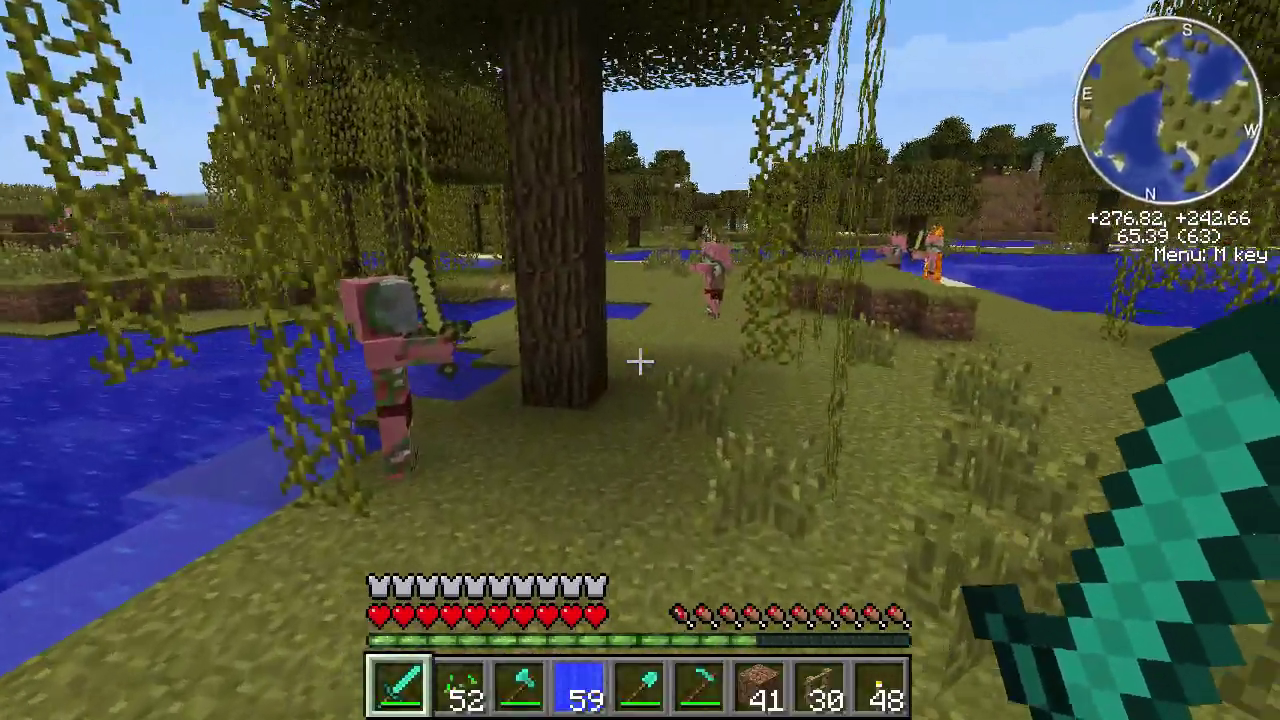
key(w)
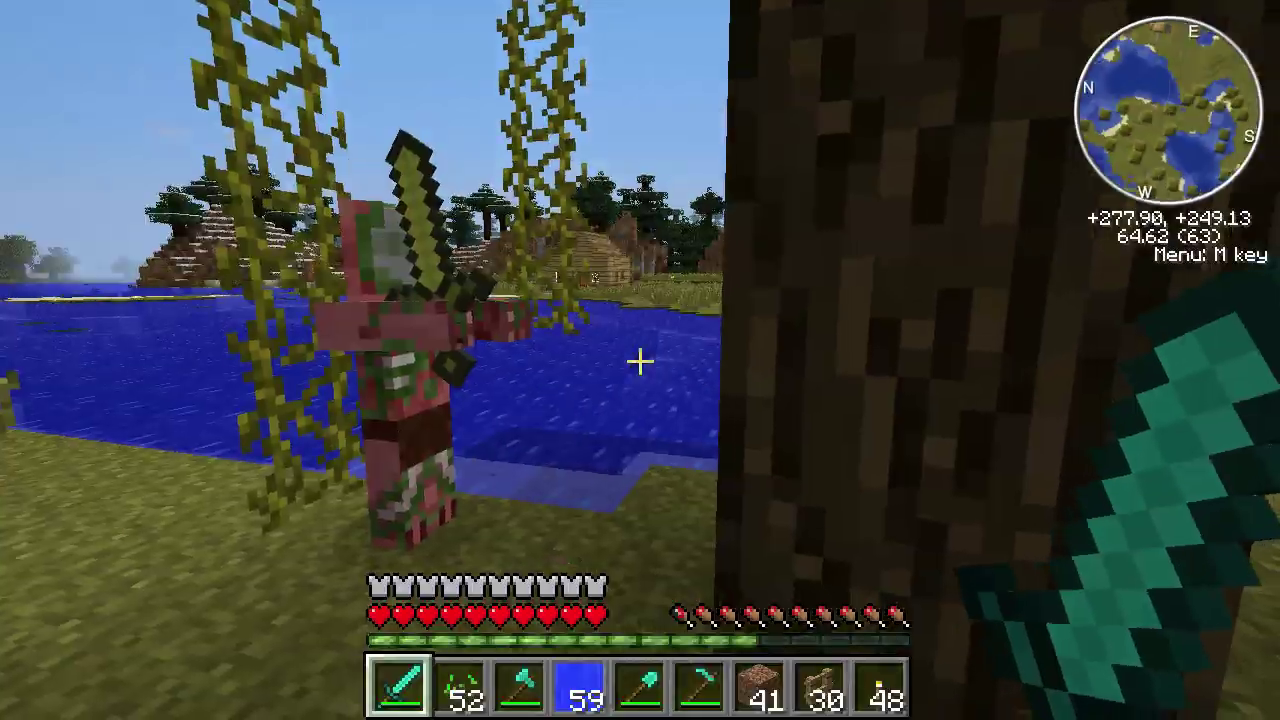
Walk through the swamp in Minecraft to examine the creatures in the area filled with the Hell biome
key(w)
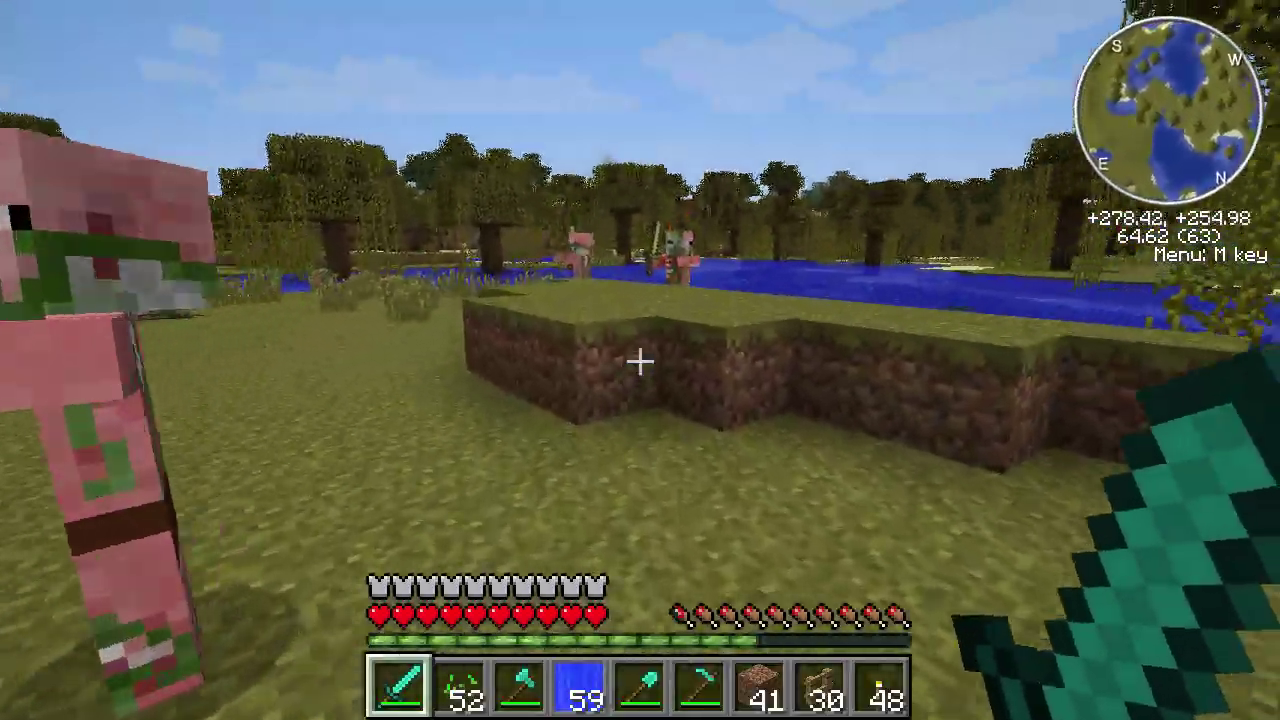
key(w)
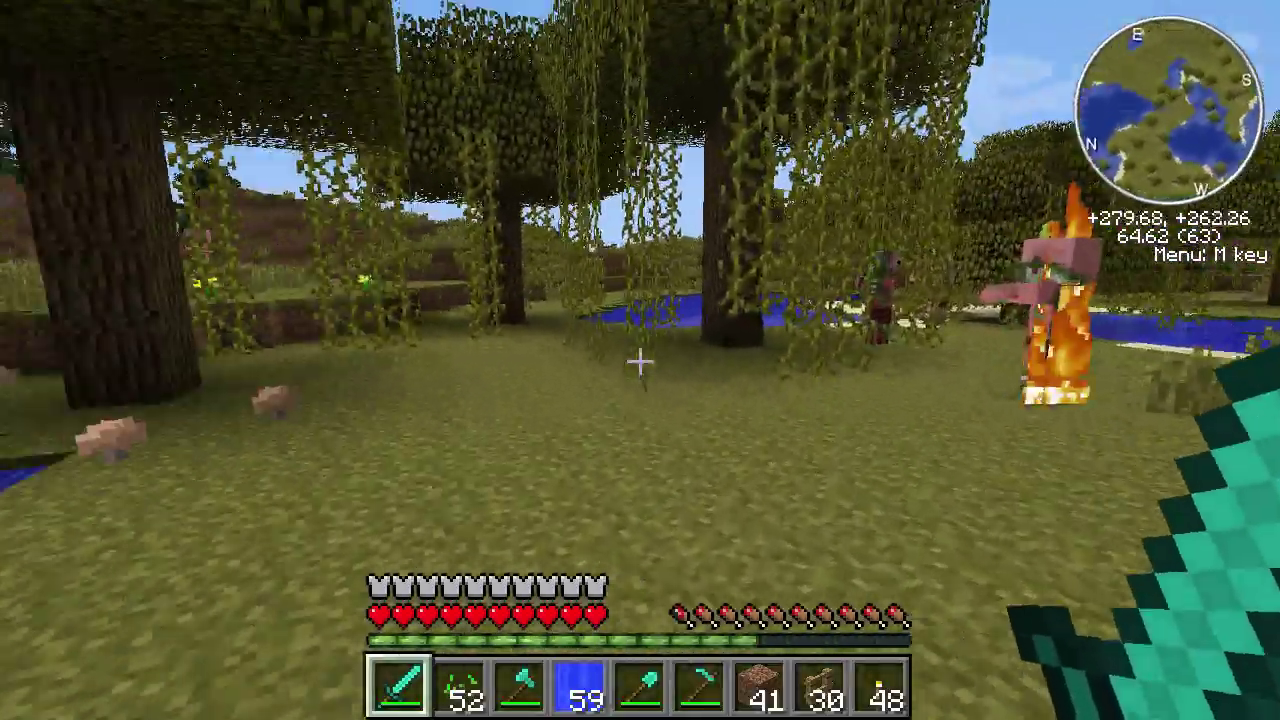
key(w)
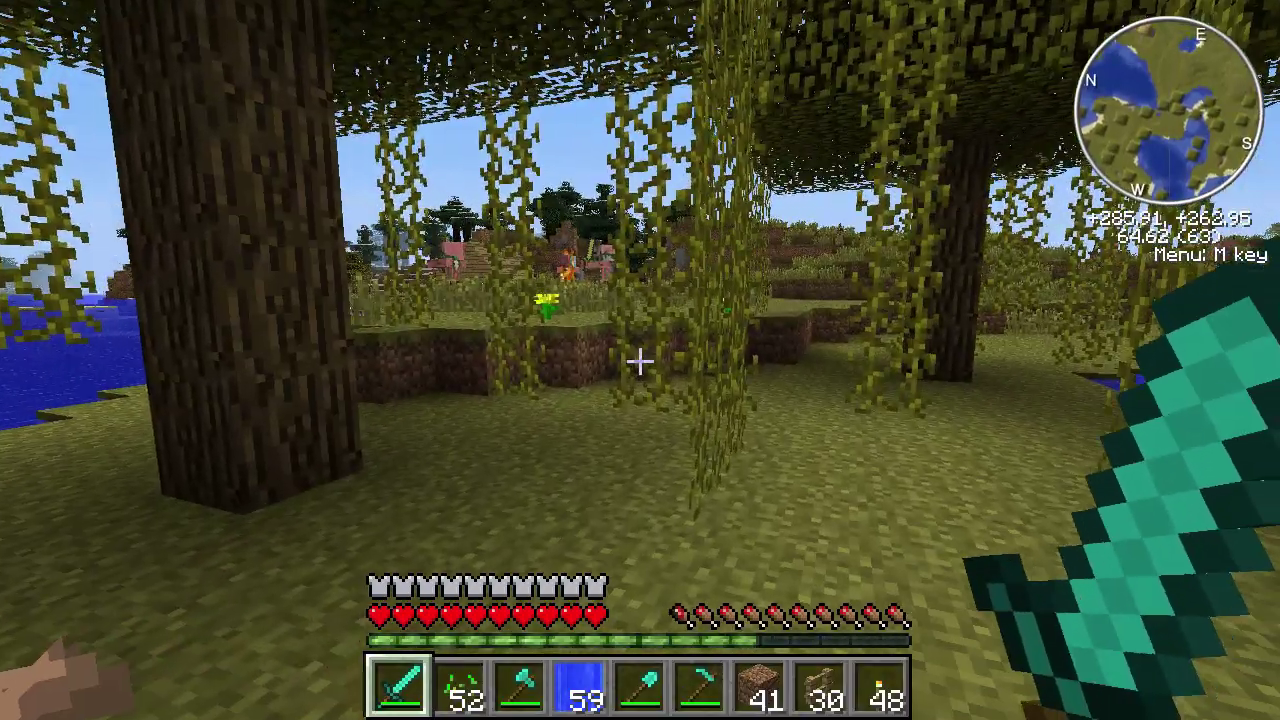
key(F3)
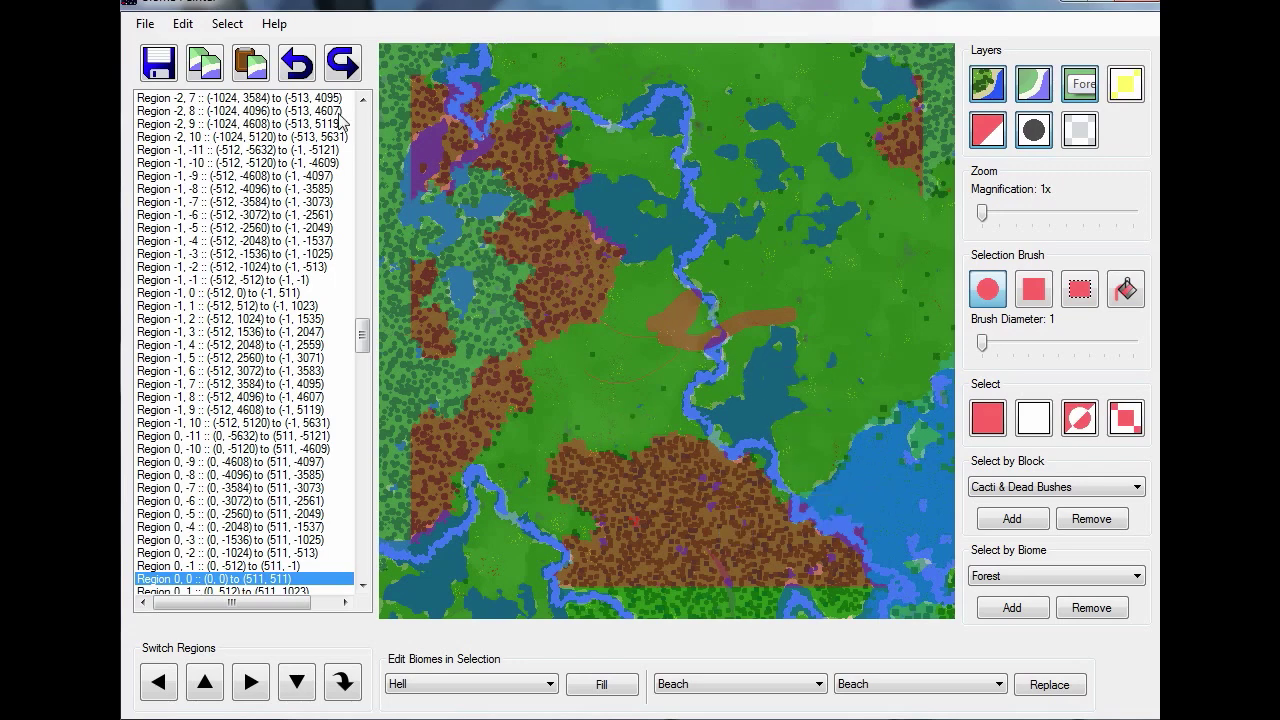
Undo the Hell biome fill in Biome Painter, and clear the restored selection
click(302, 75)
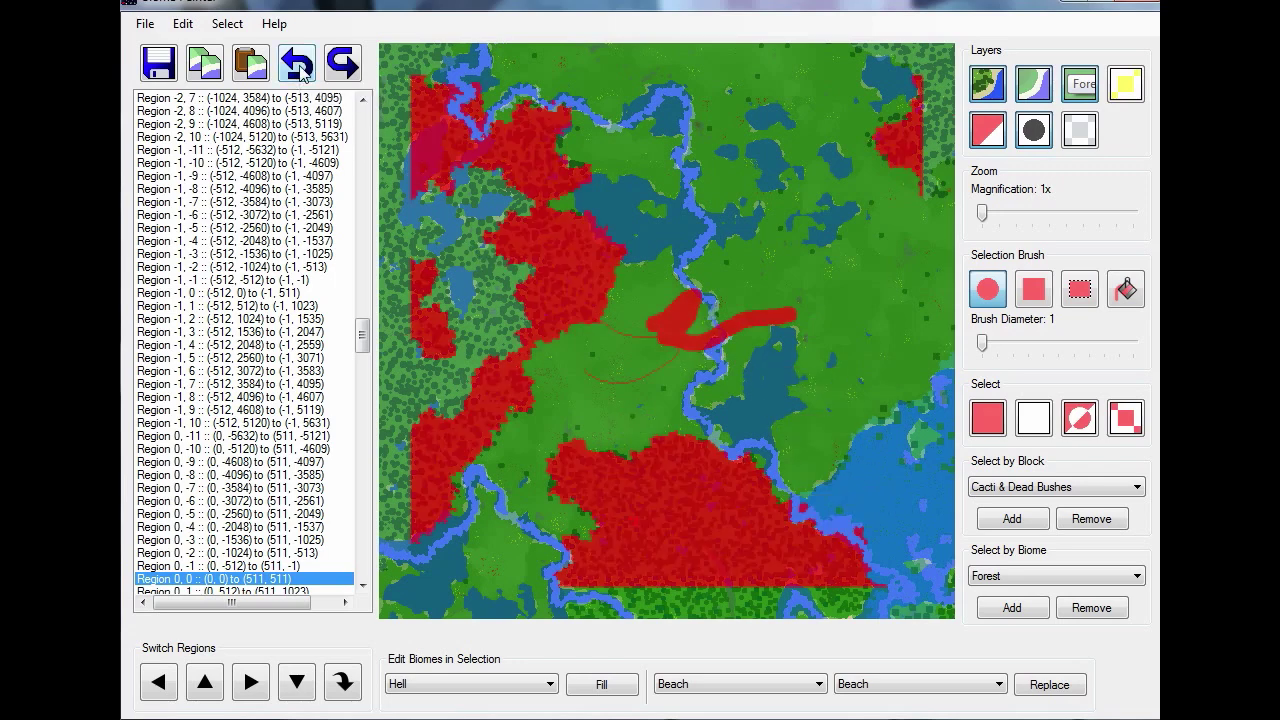
click(302, 75)
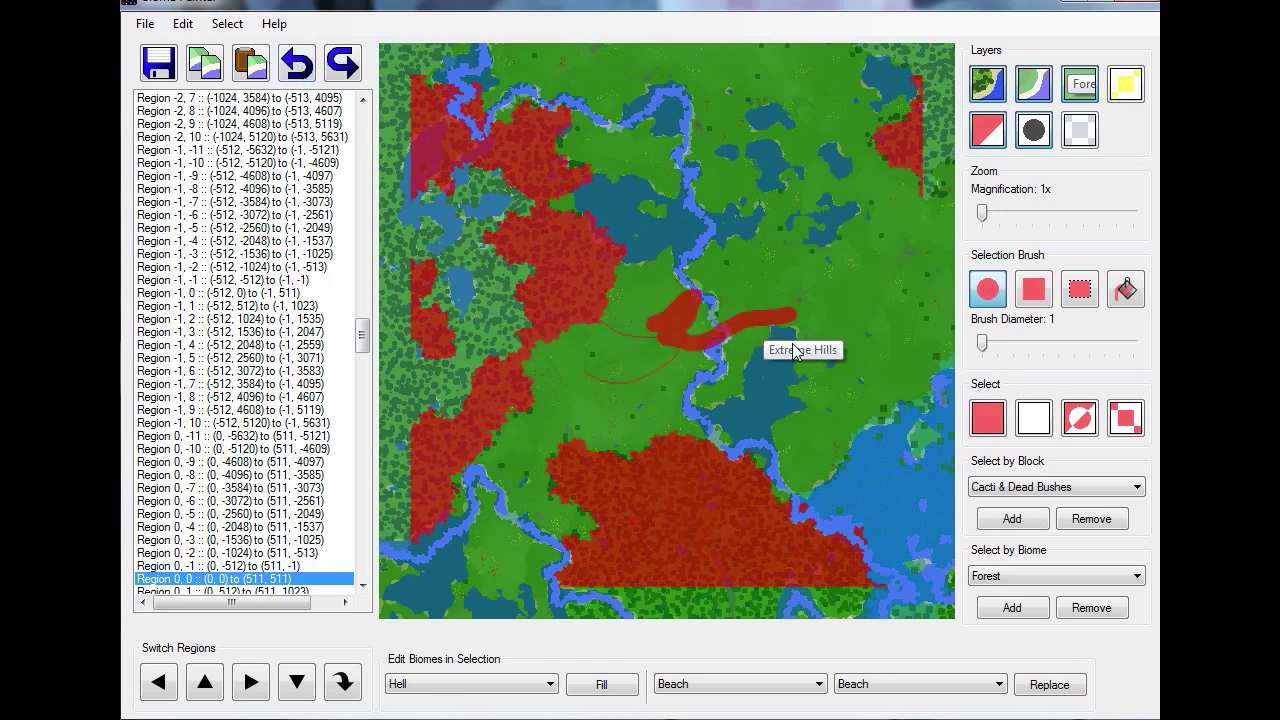
click(1036, 420)
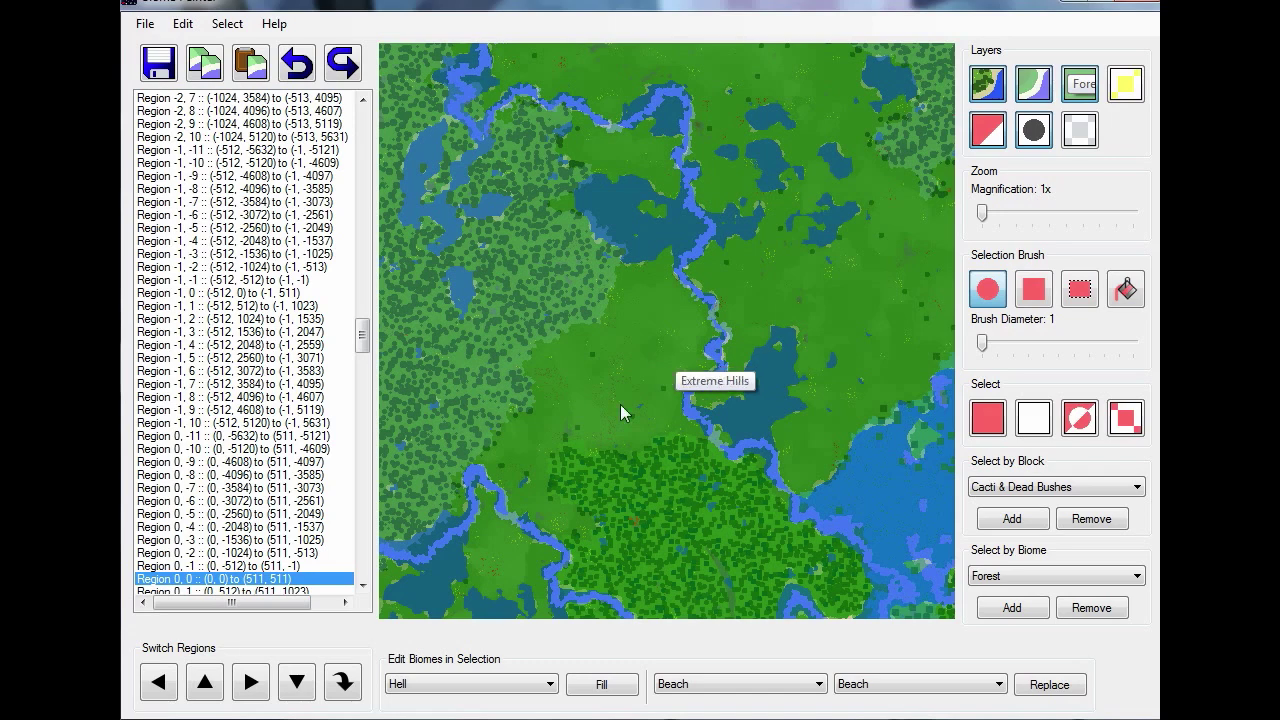
Set the biome replacement from Forest to Hell, and try it on the map with nothing selected
click(818, 686)
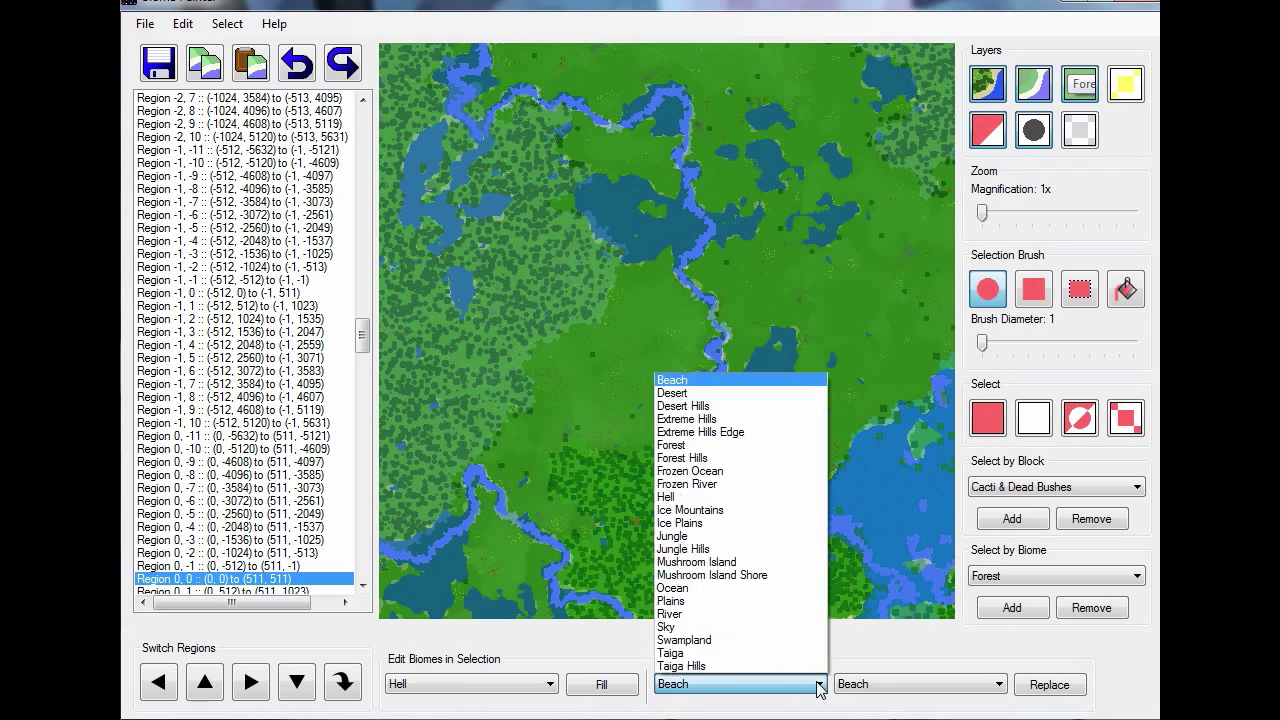
click(818, 686)
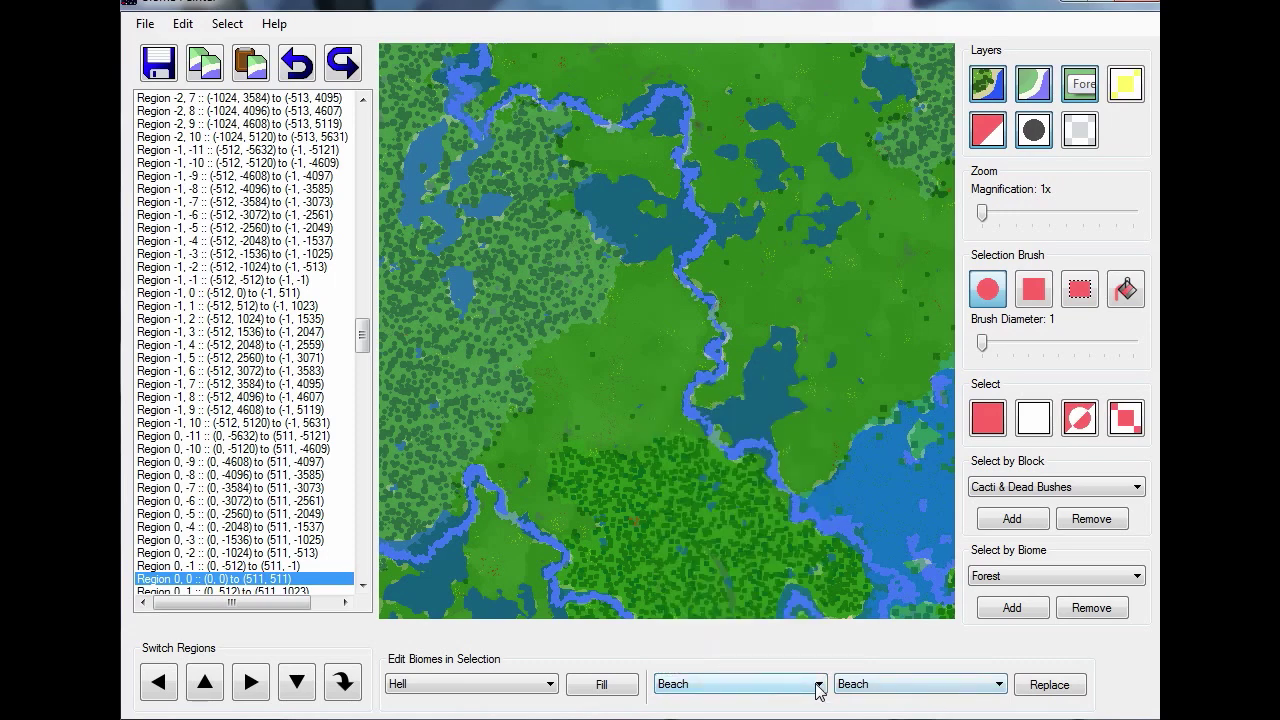
click(818, 686)
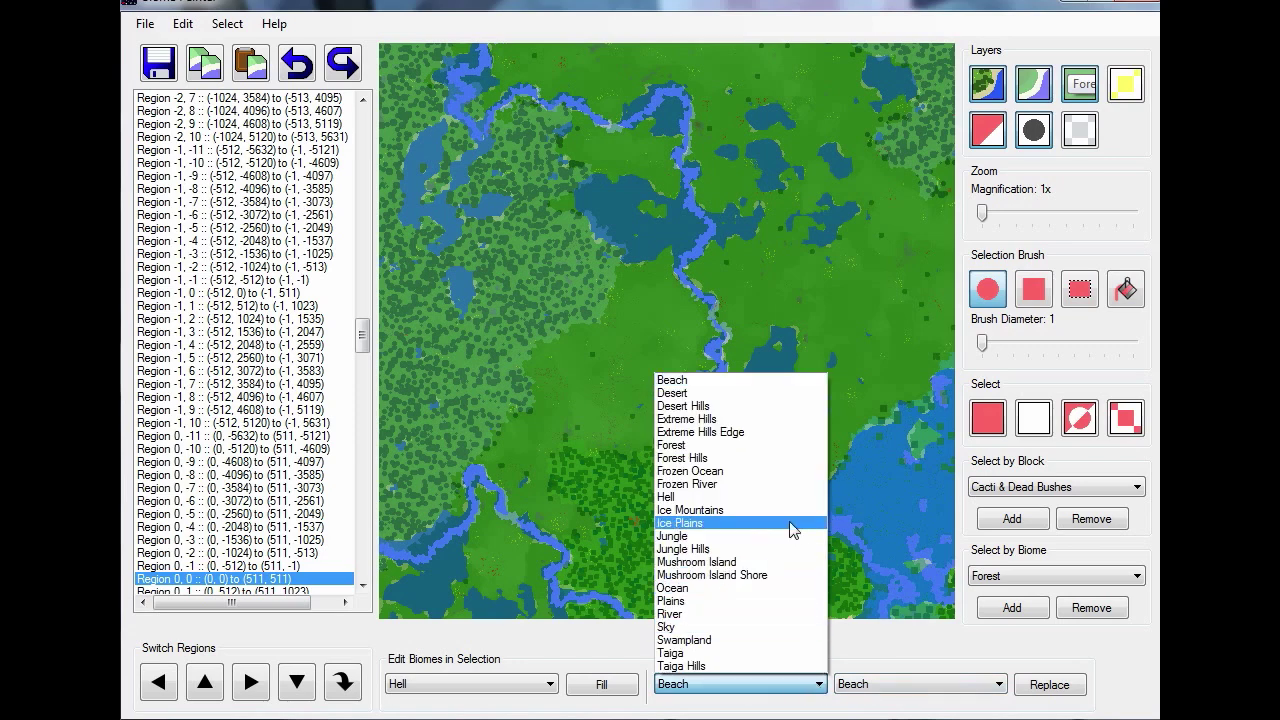
click(708, 447)
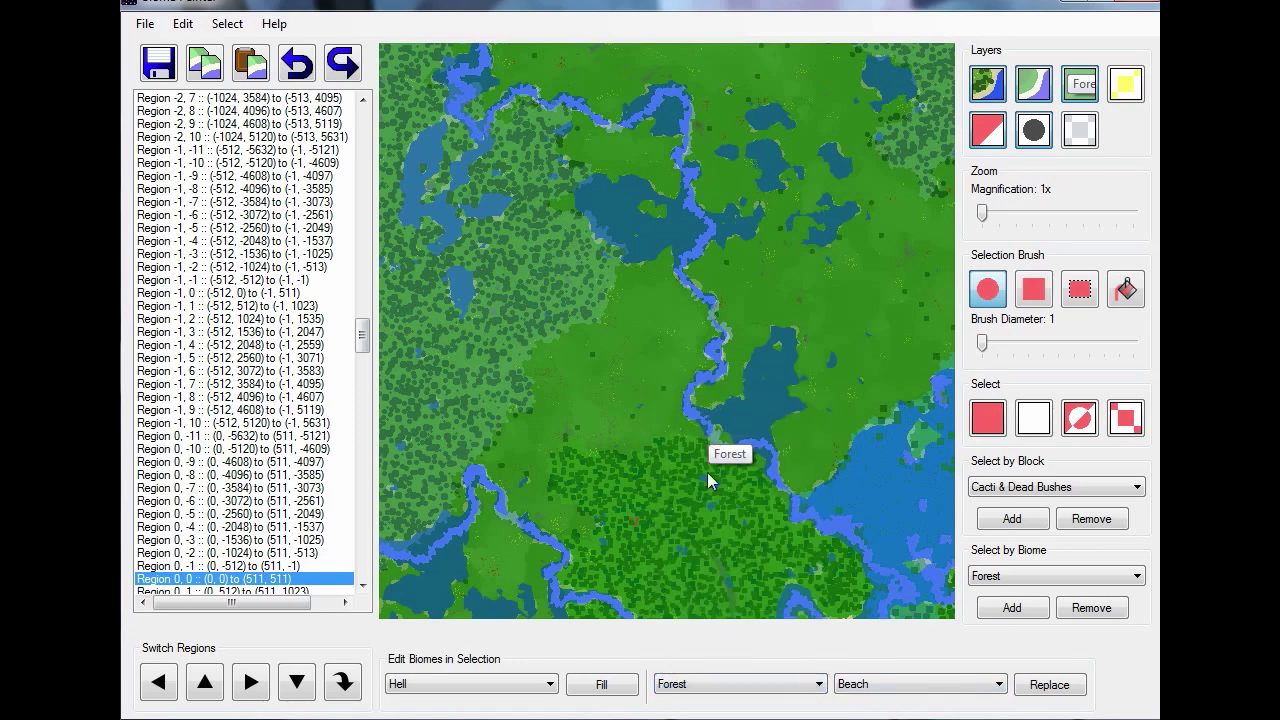
click(978, 690)
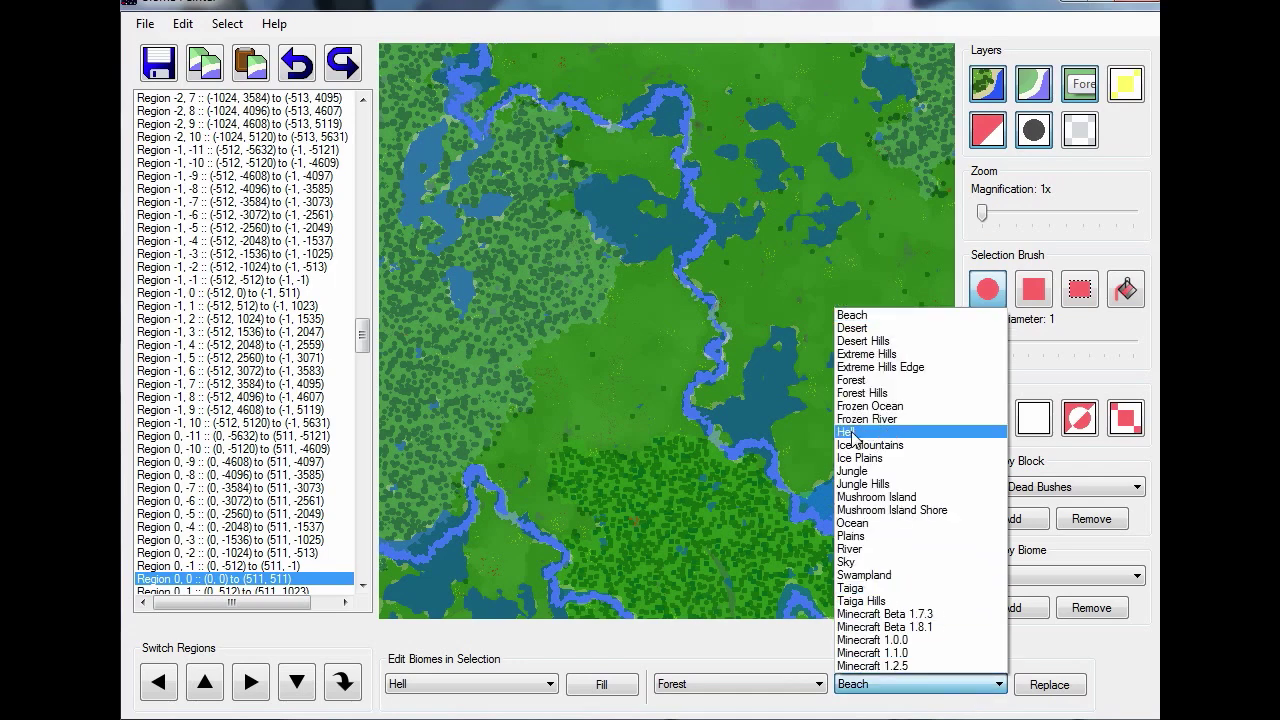
click(856, 432)
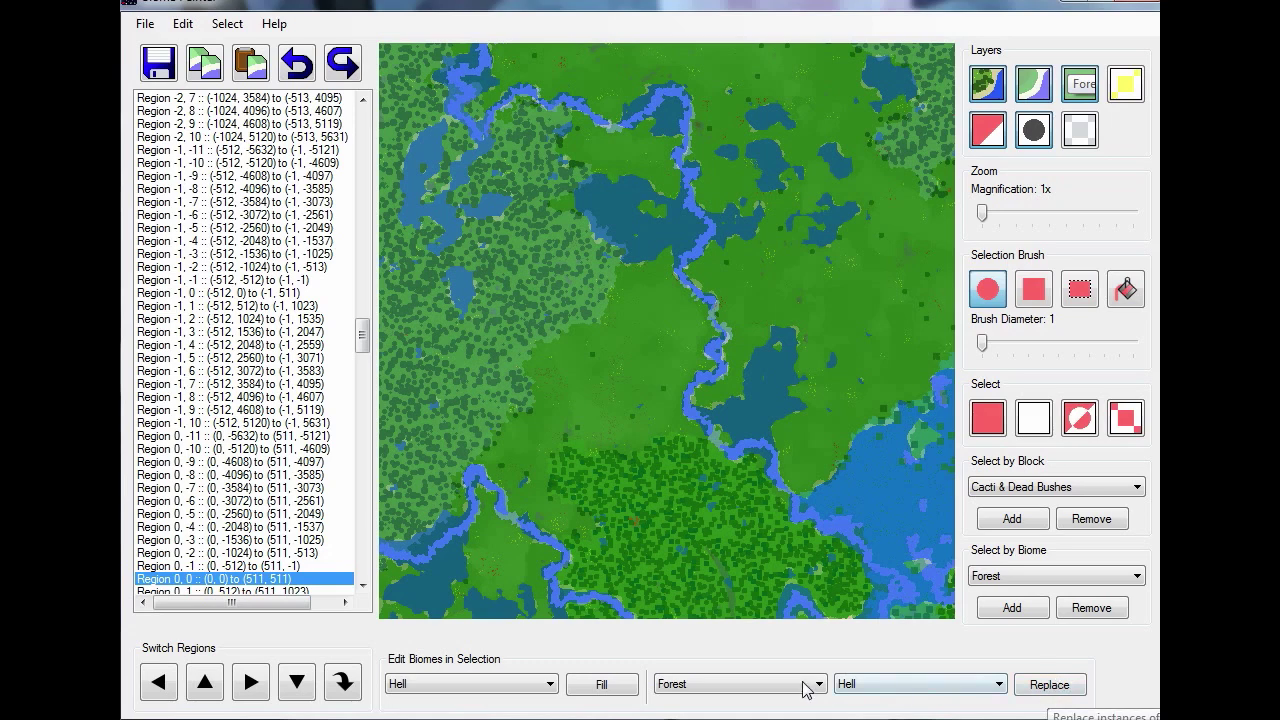
click(1062, 687)
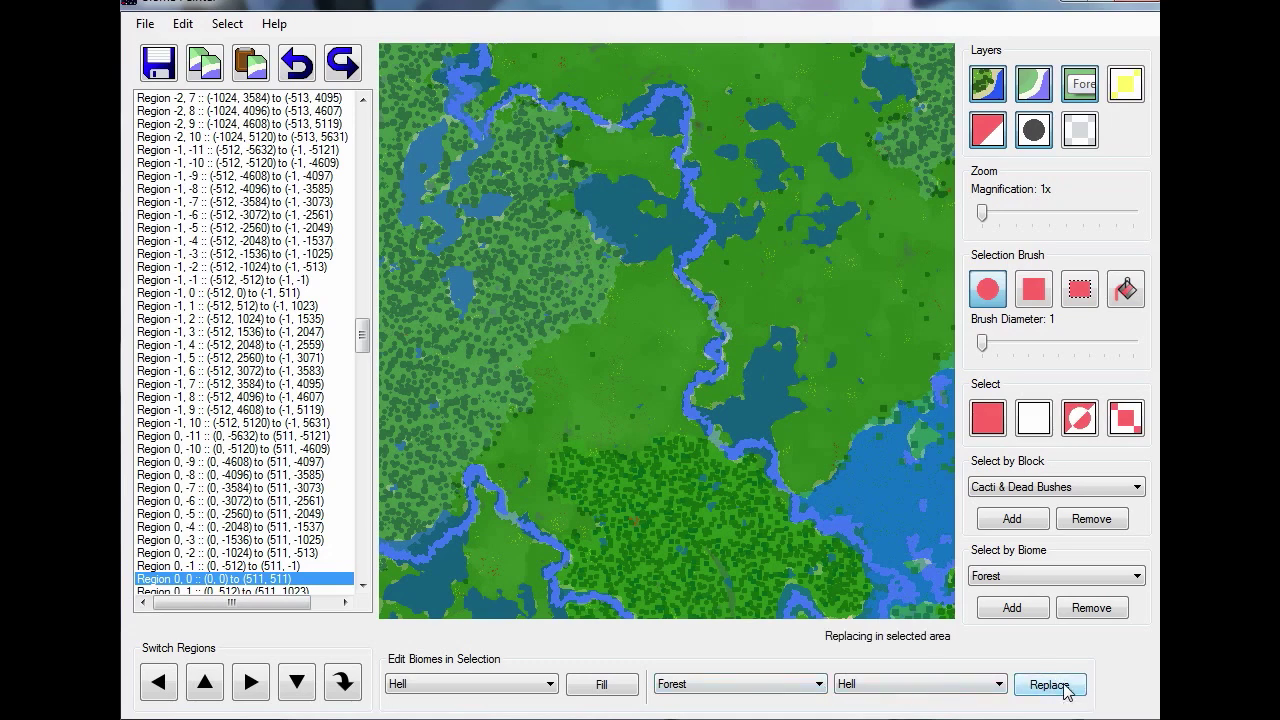
mouse_move(683, 533)
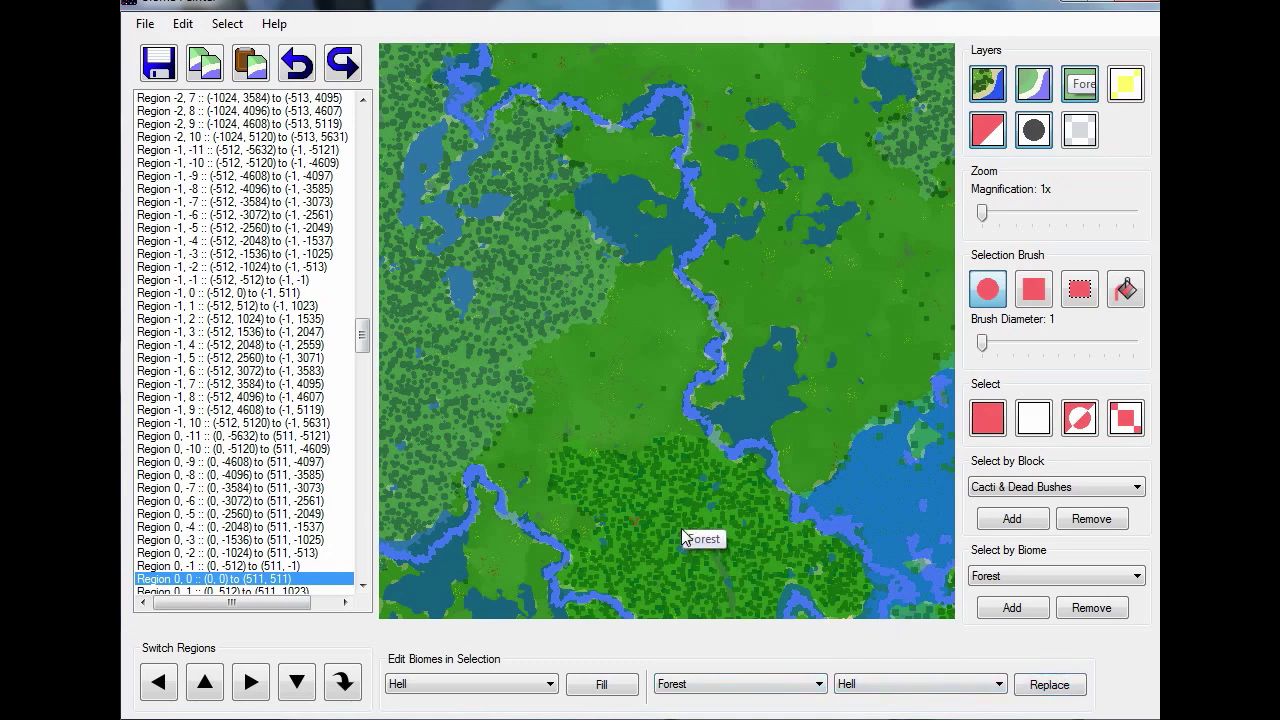
mouse_move(580, 289)
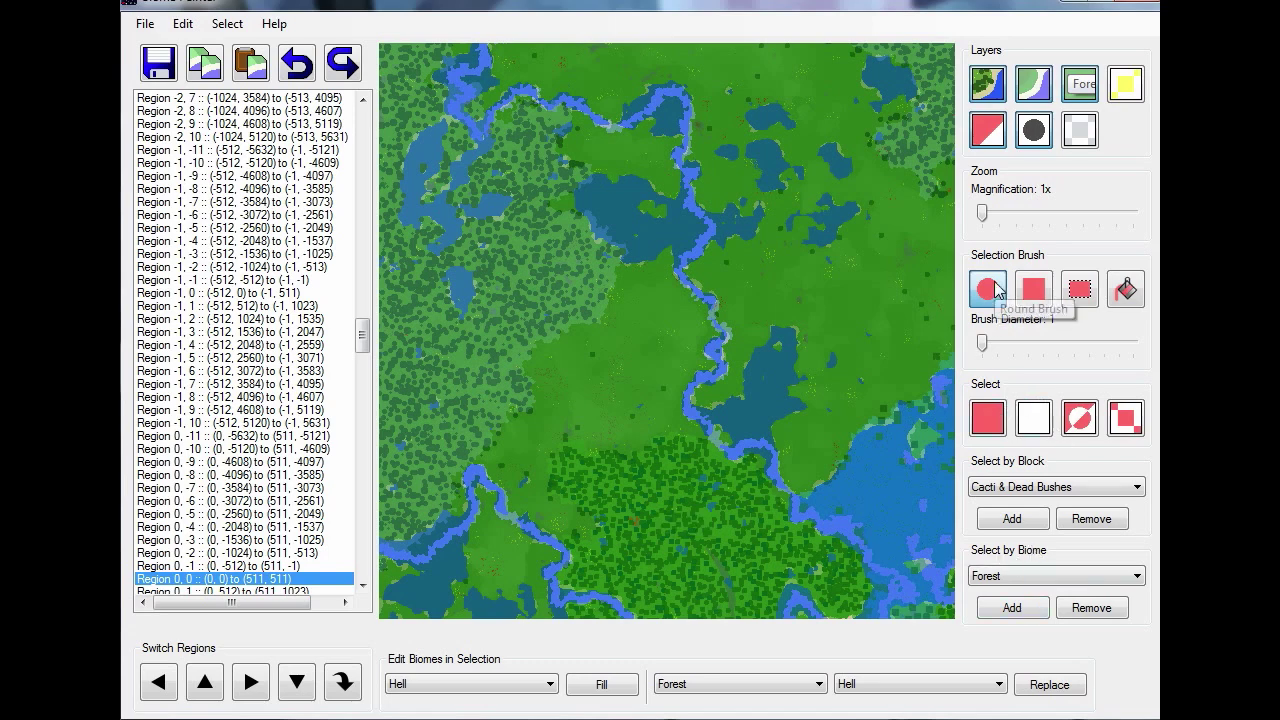
Set the round brush diameter to 51, and paint a selection over the northern forest part and the adjoining river bend
click(995, 343)
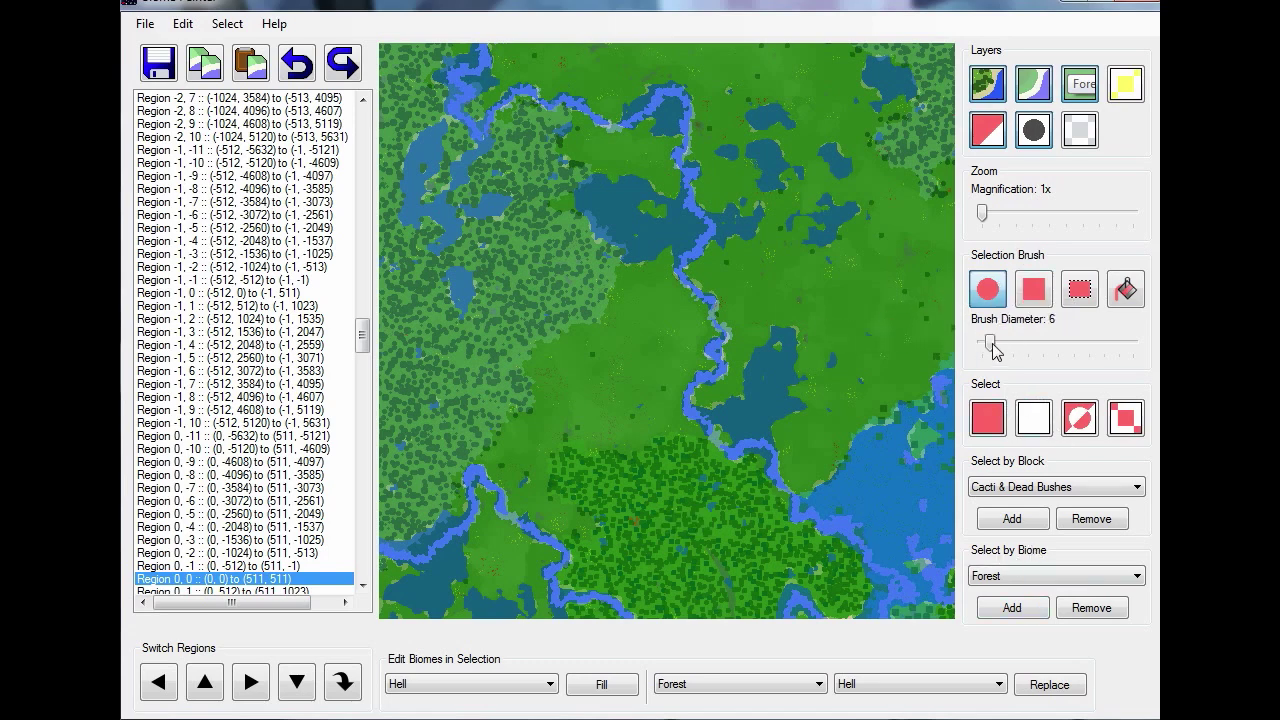
drag(993, 345, 1057, 345)
mouse_move(663, 400)
mouse_down()
mouse_move(660, 437)
mouse_move(745, 500)
mouse_move(753, 443)
mouse_move(684, 409)
mouse_up()
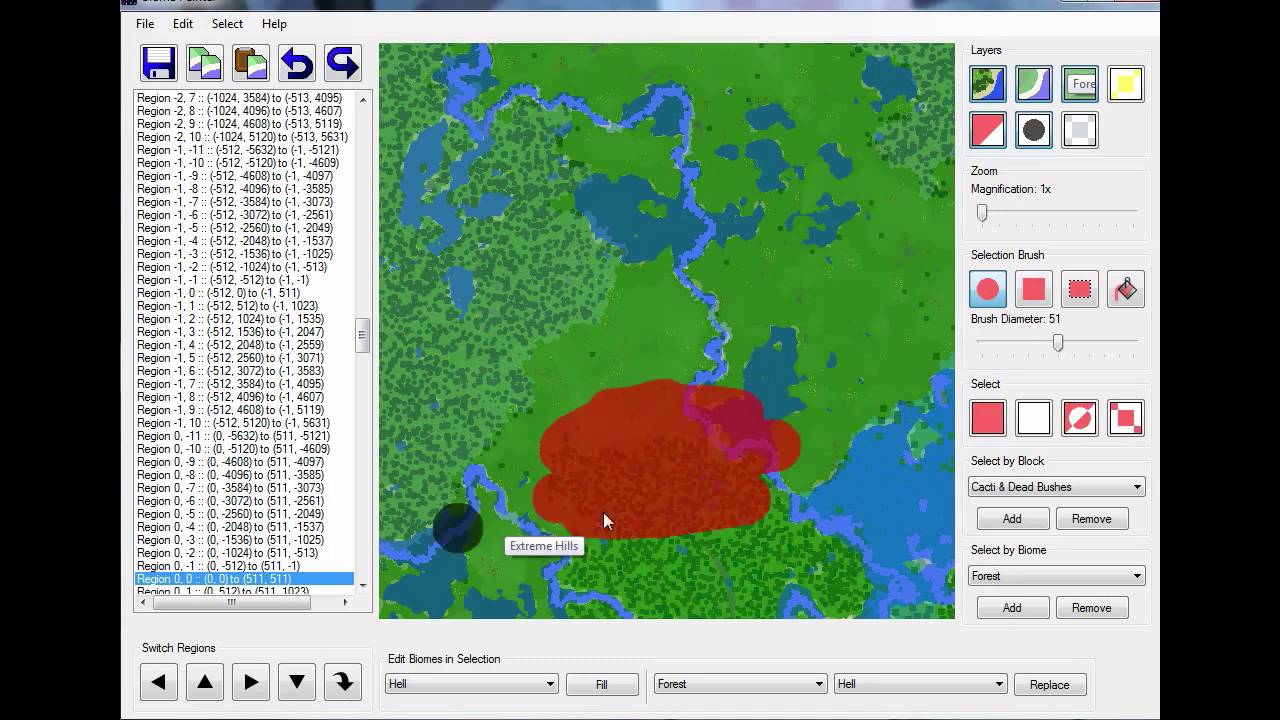
Replace the Forest biome with Hell inside the painted selection, and clear the selection
click(1064, 692)
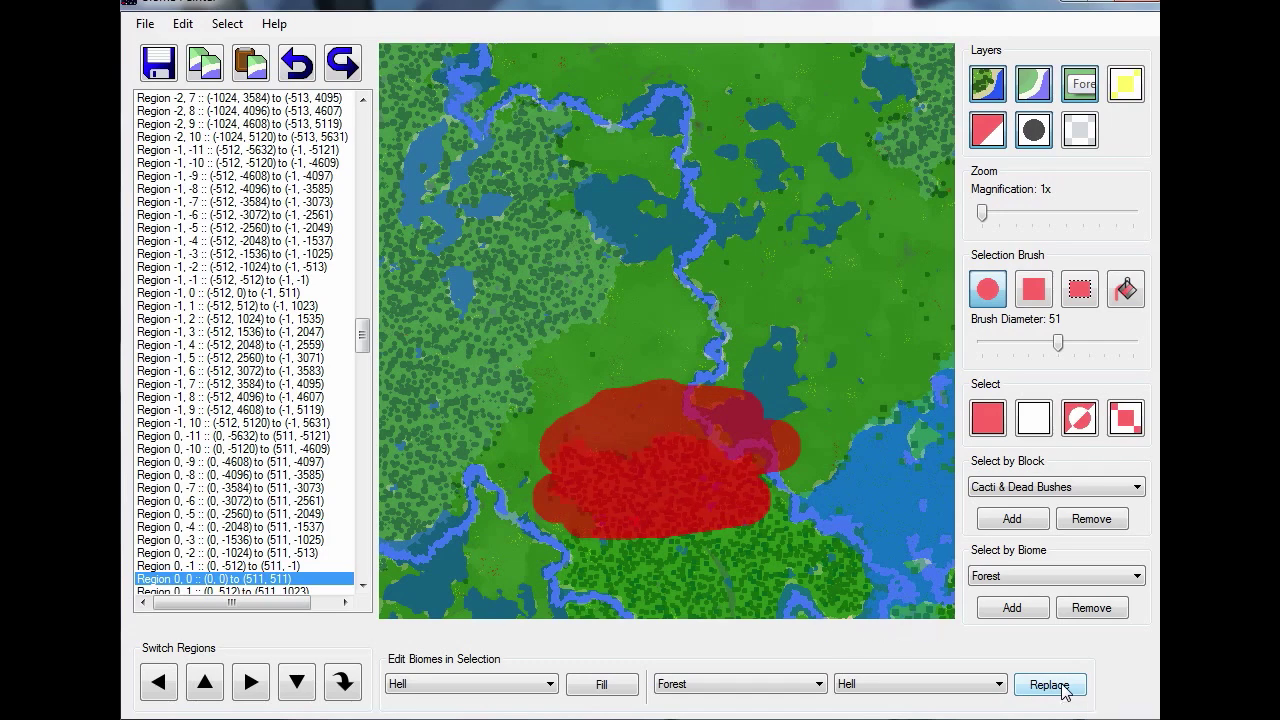
click(1032, 418)
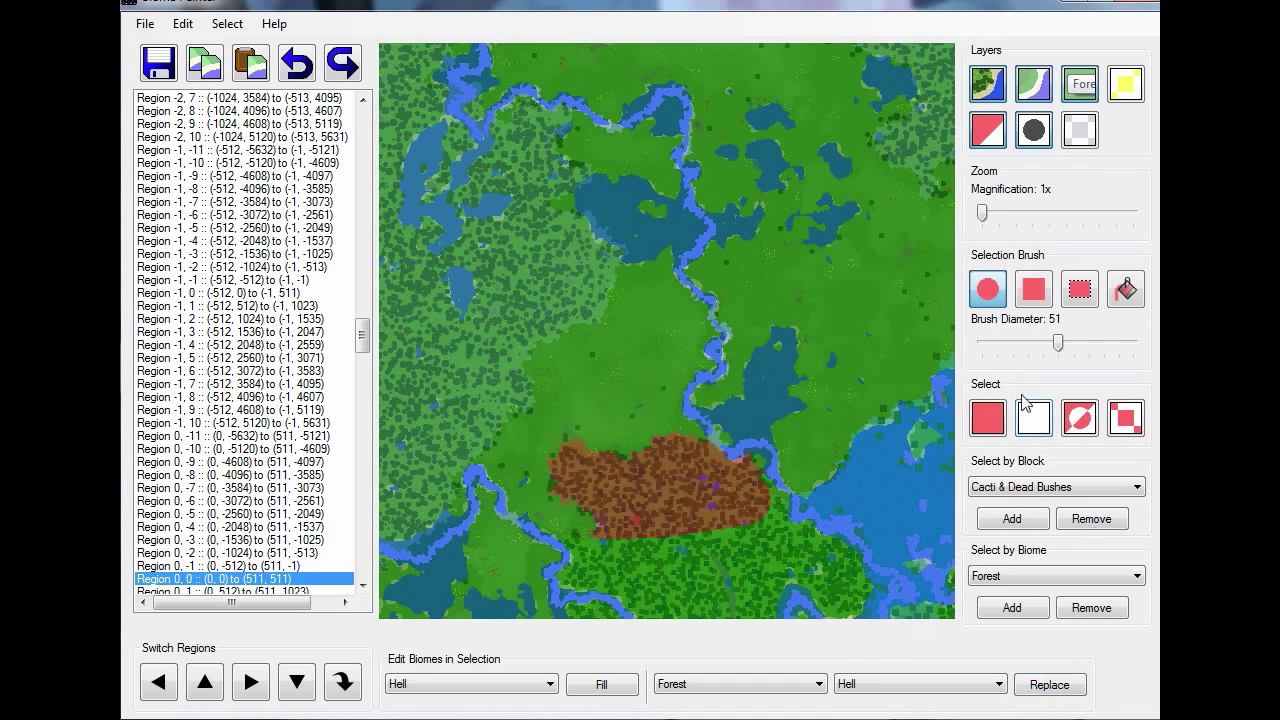
Set the brush diameter to 1, and undo the Forest to Hell replacement
drag(1058, 343, 982, 343)
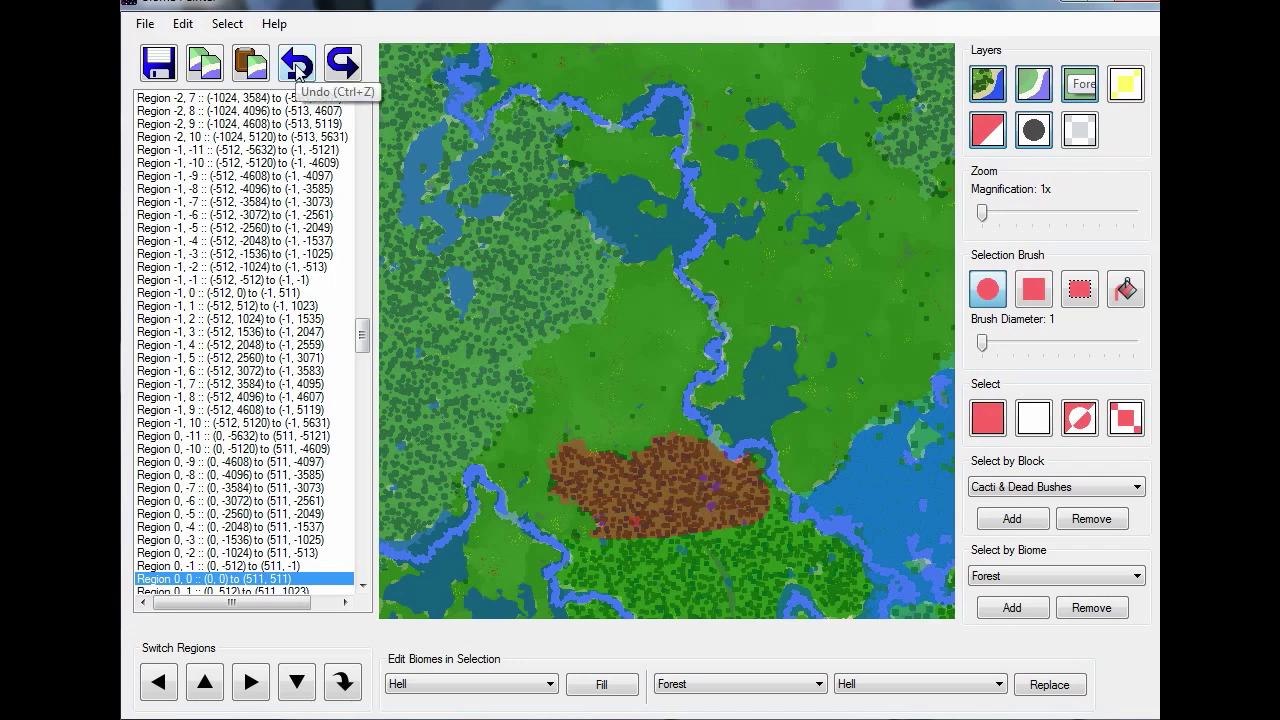
click(297, 64)
click(297, 64)
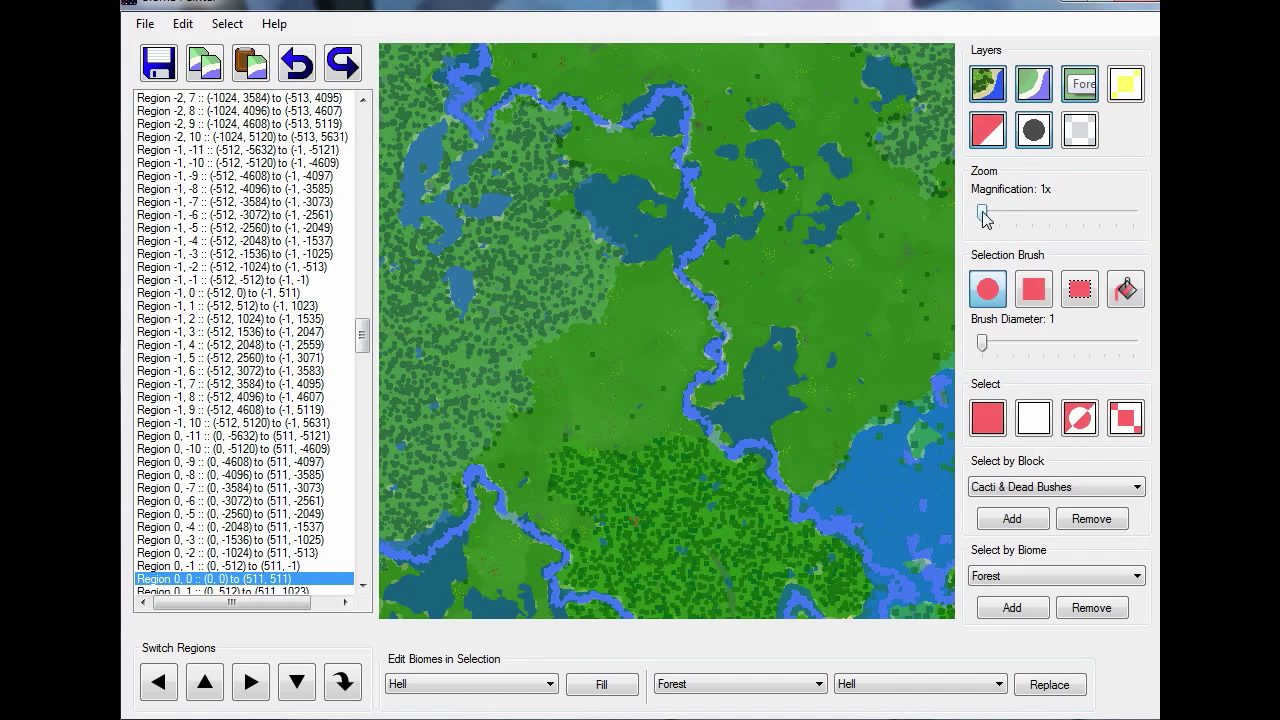
Select a small cross-shaped group of blocks on the grassland just north of the lake with the round brush
drag(983, 215, 1098, 217)
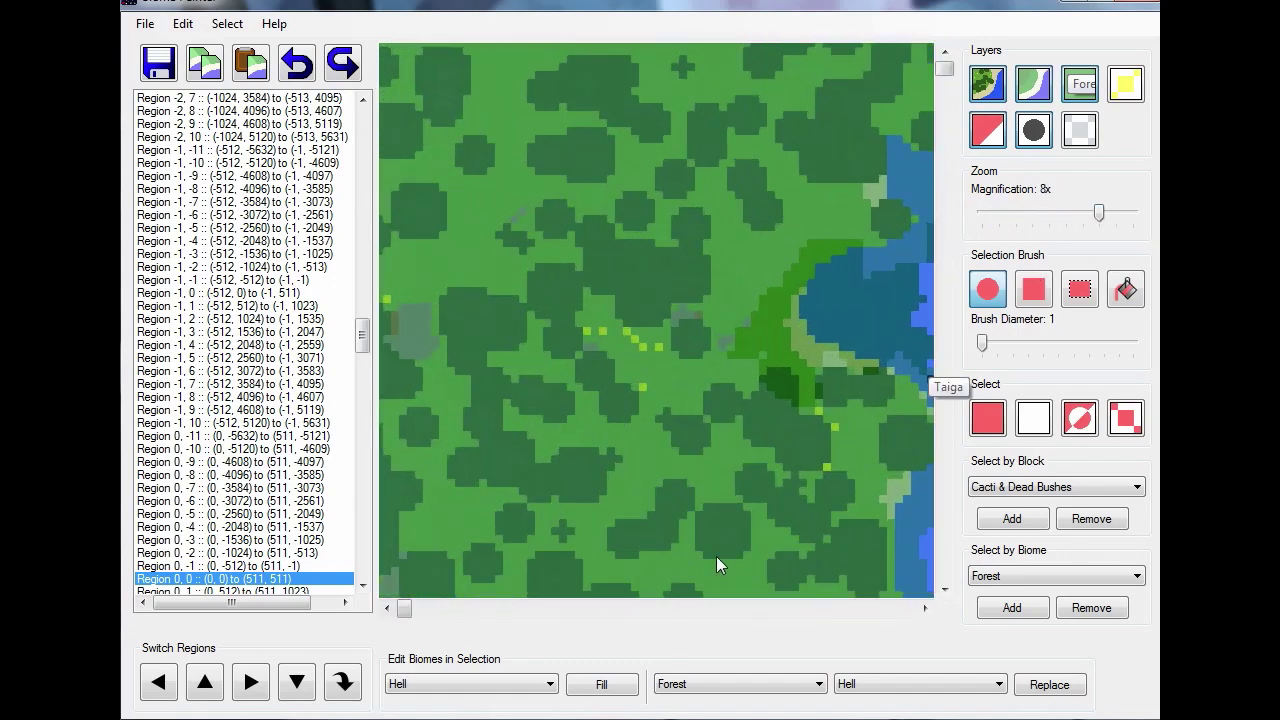
drag(405, 608, 610, 637)
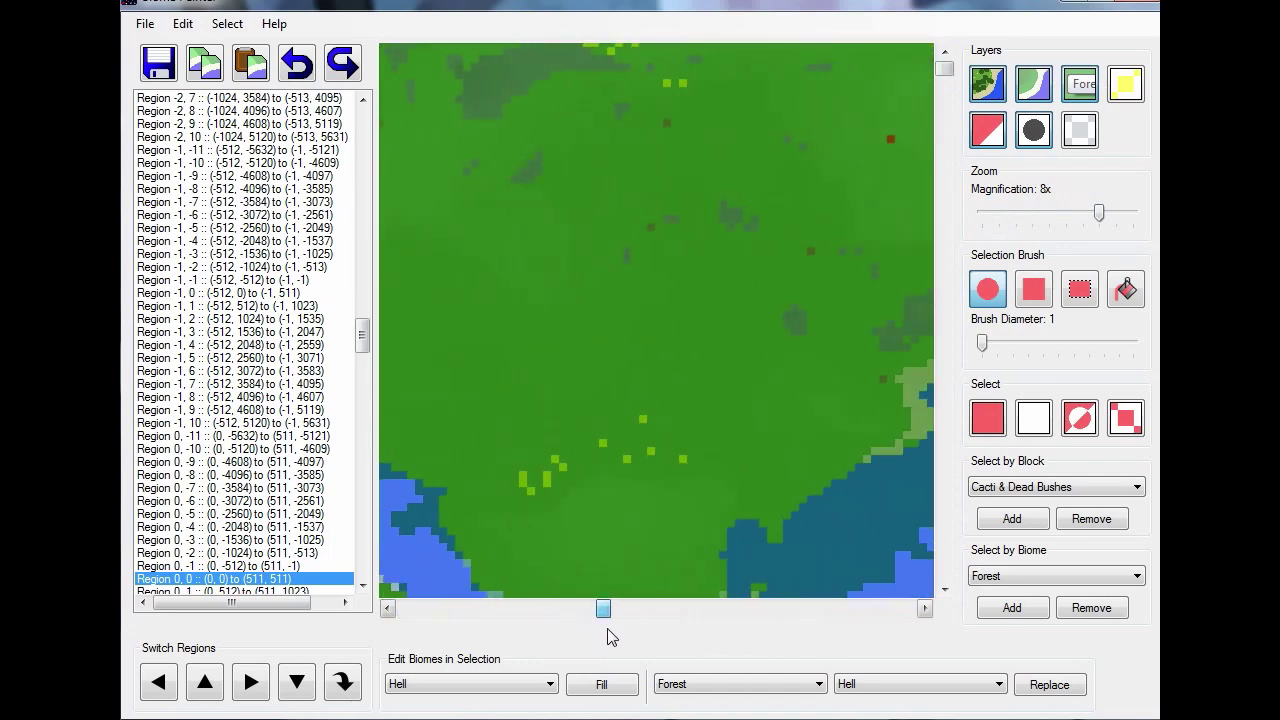
drag(947, 73, 946, 151)
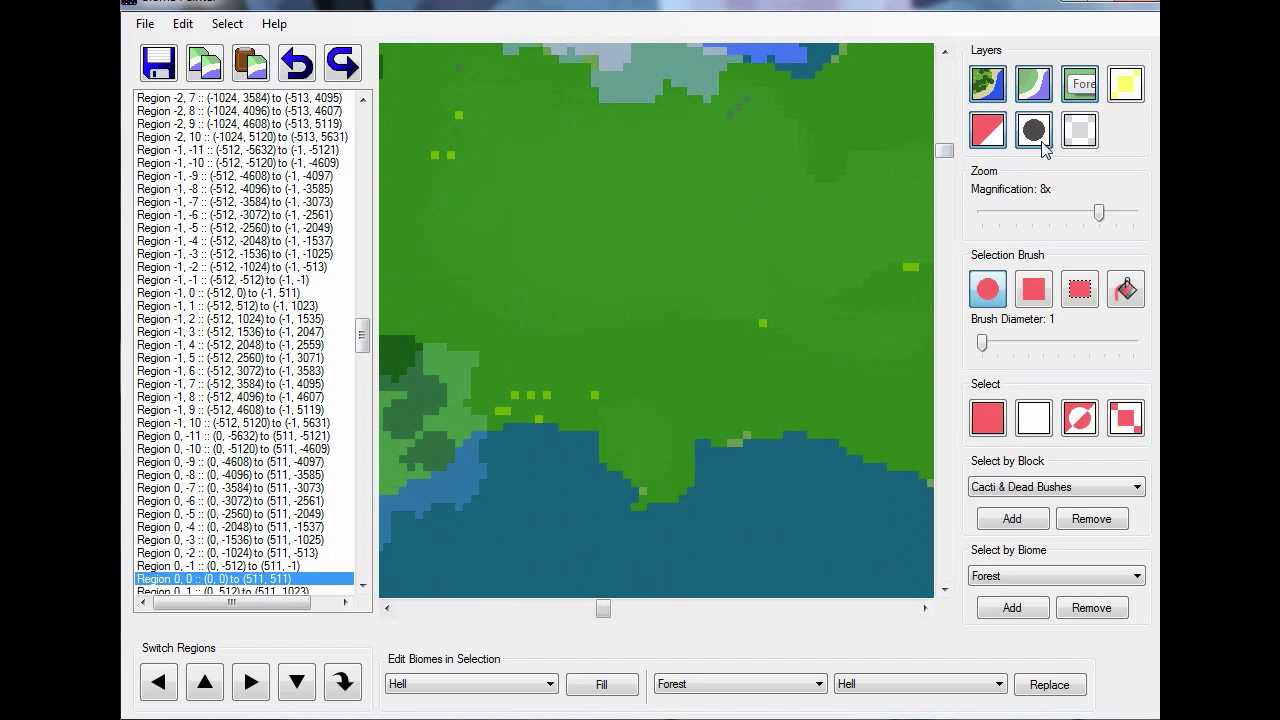
click(656, 306)
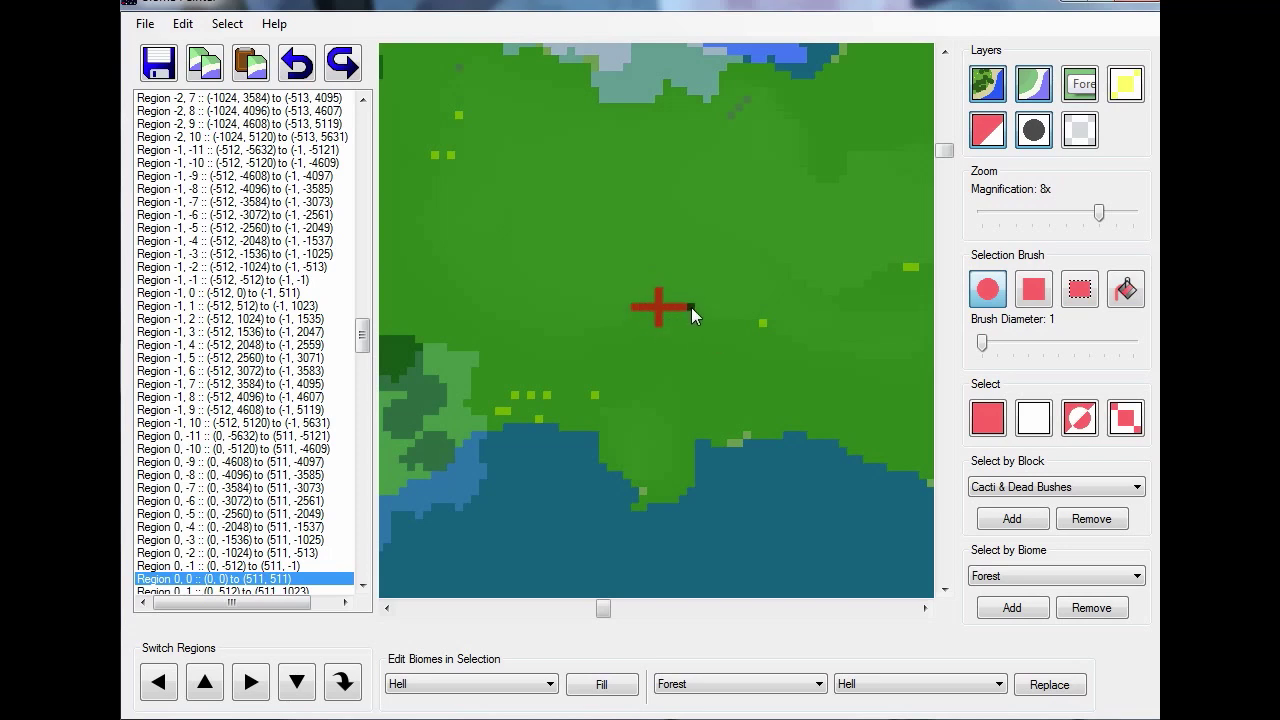
click(626, 306)
Fill the selected cross with the Desert biome, and clear the selection
click(550, 684)
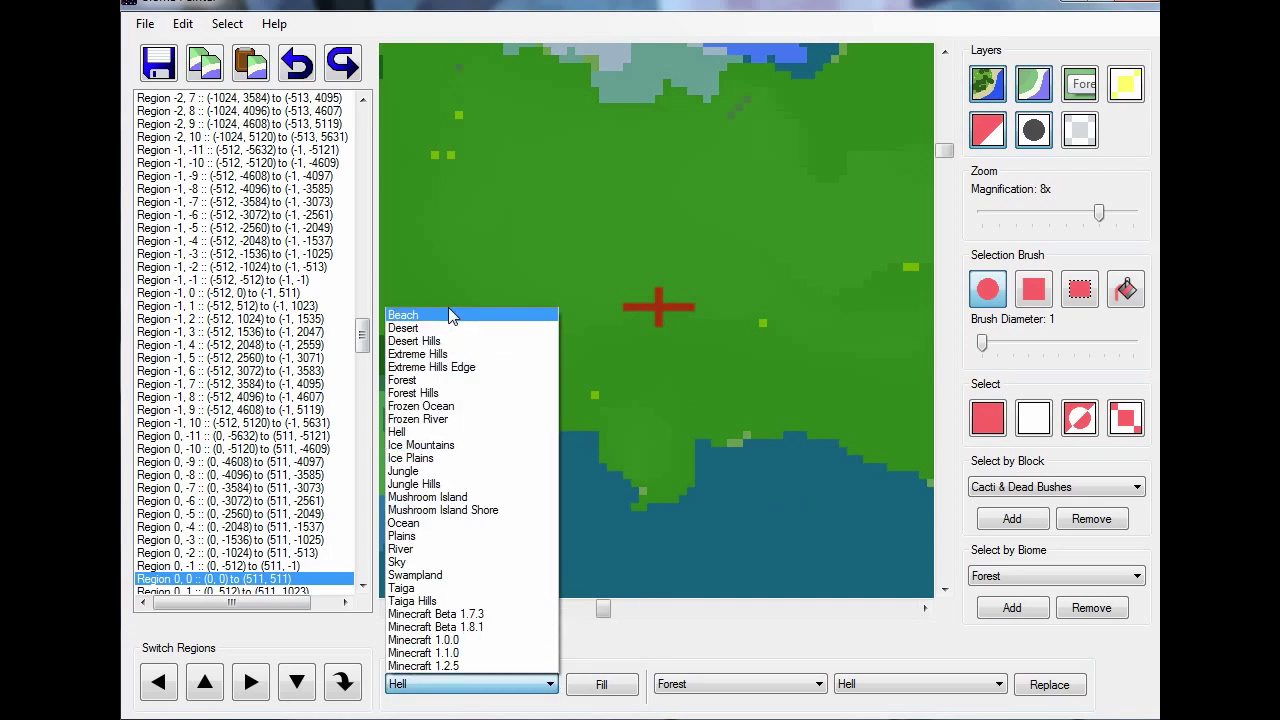
click(421, 328)
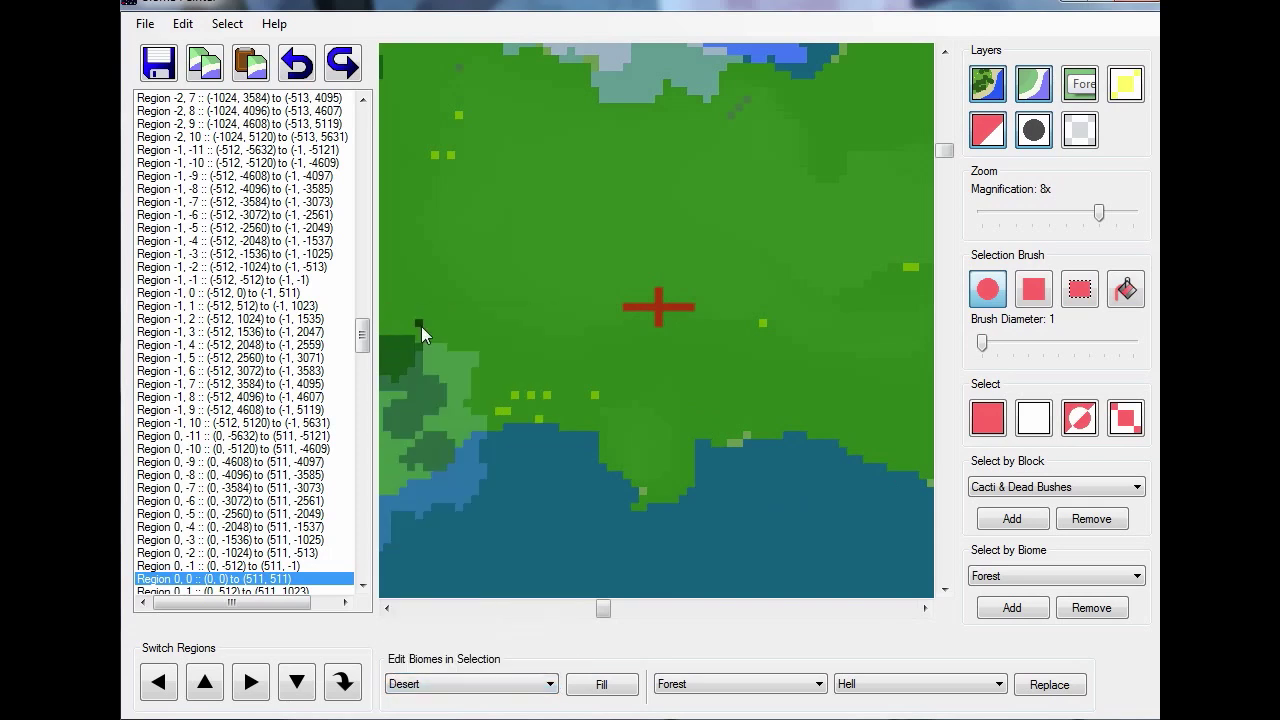
click(612, 688)
click(1033, 422)
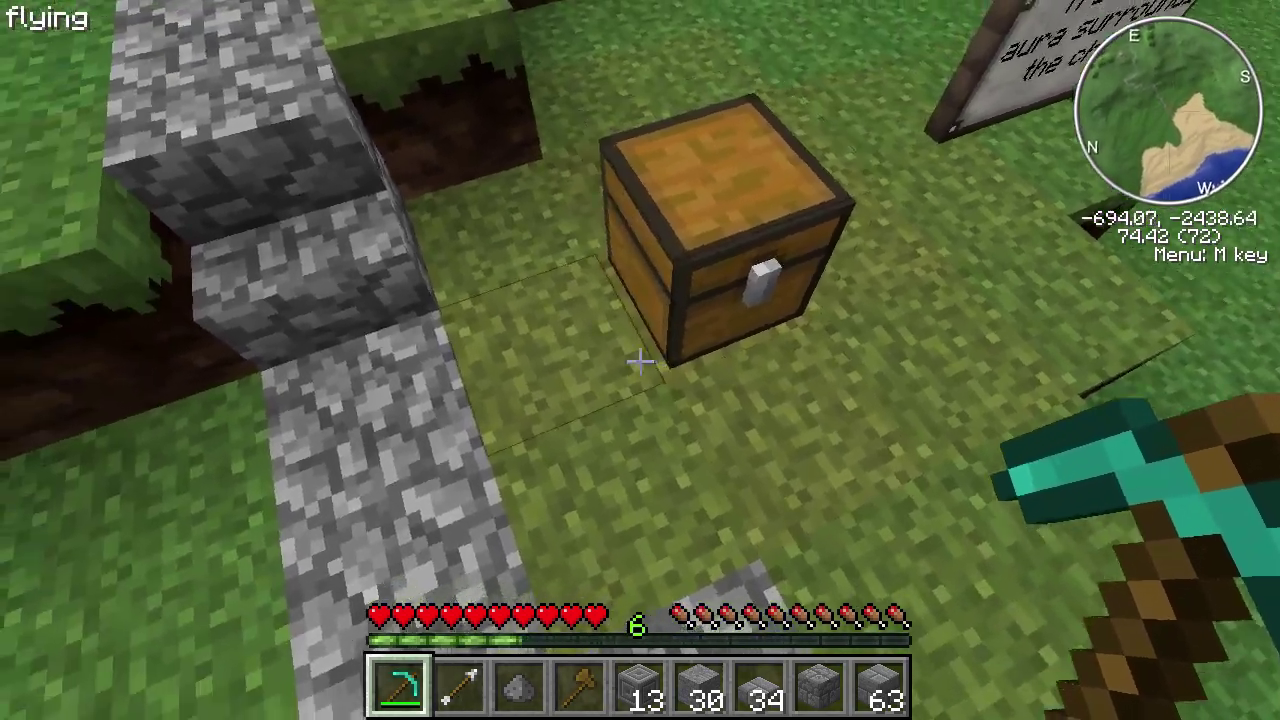
Examine the grass colour around the path-side chest in Minecraft and the matching cross-shaped Desert patch on the map of Region -2, -5
key(w)
key(s)
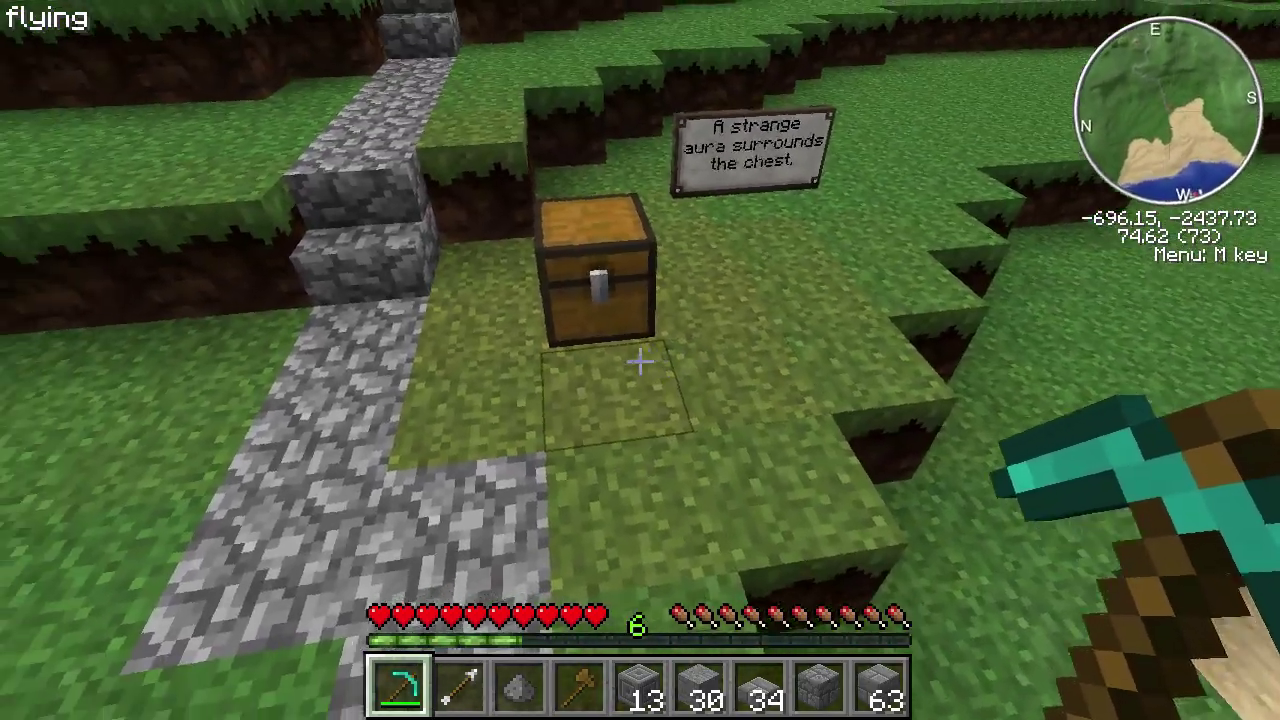
key(w)
key(w)
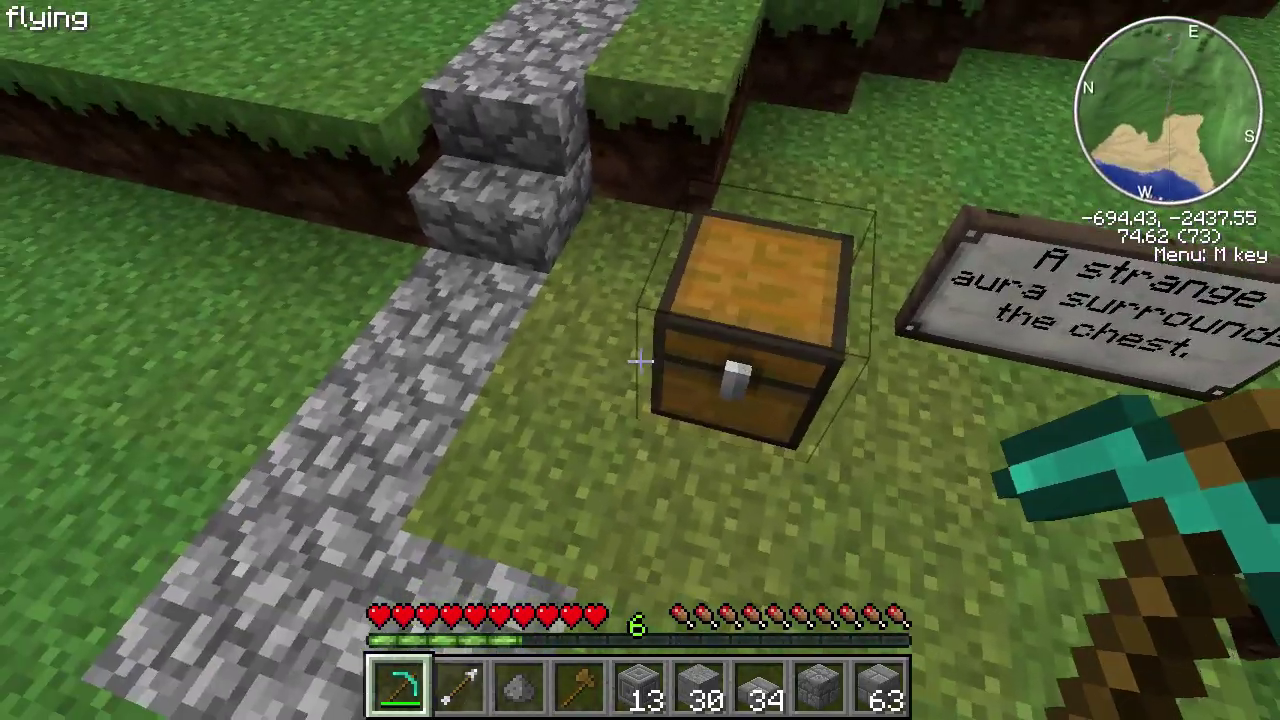
key(a)
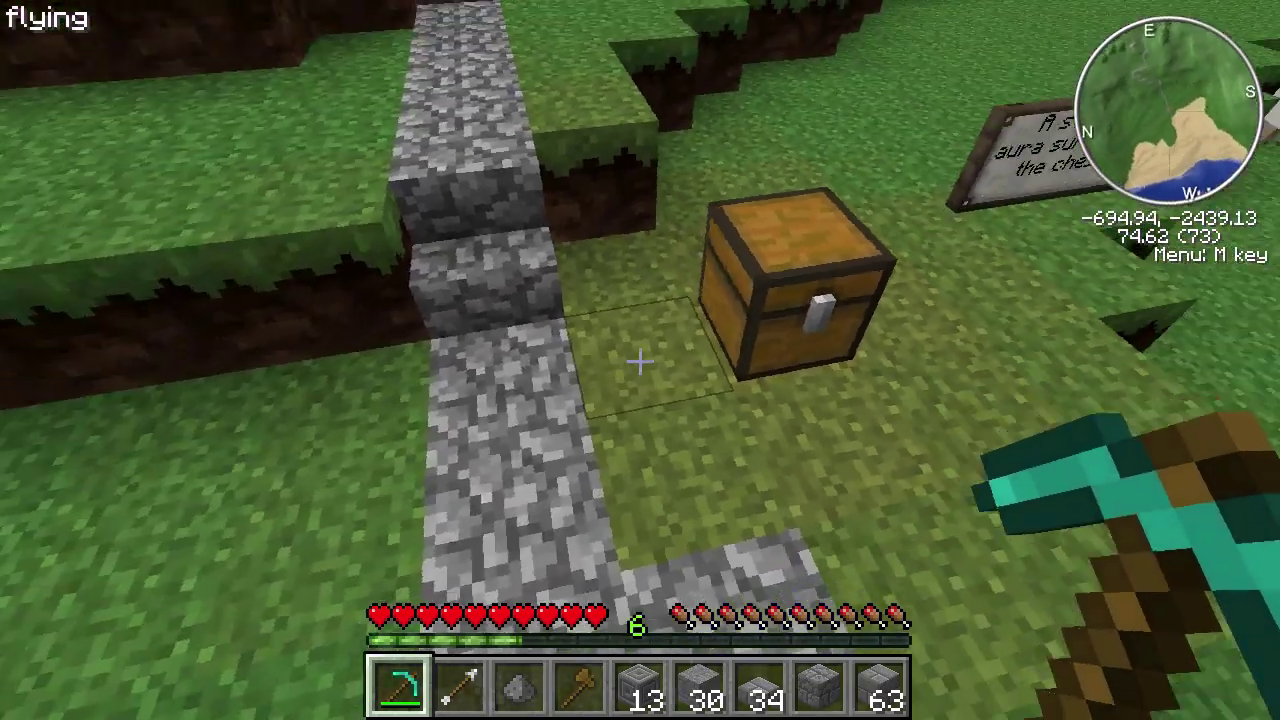
key(d)
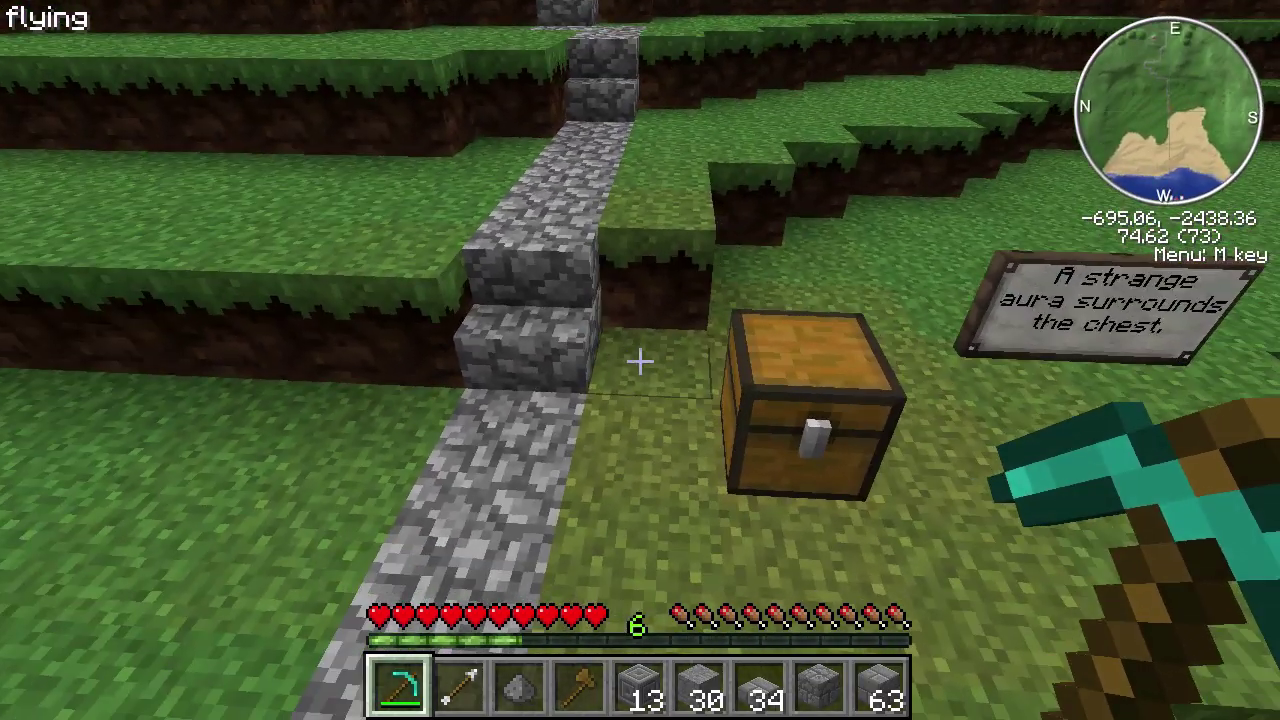
key(d)
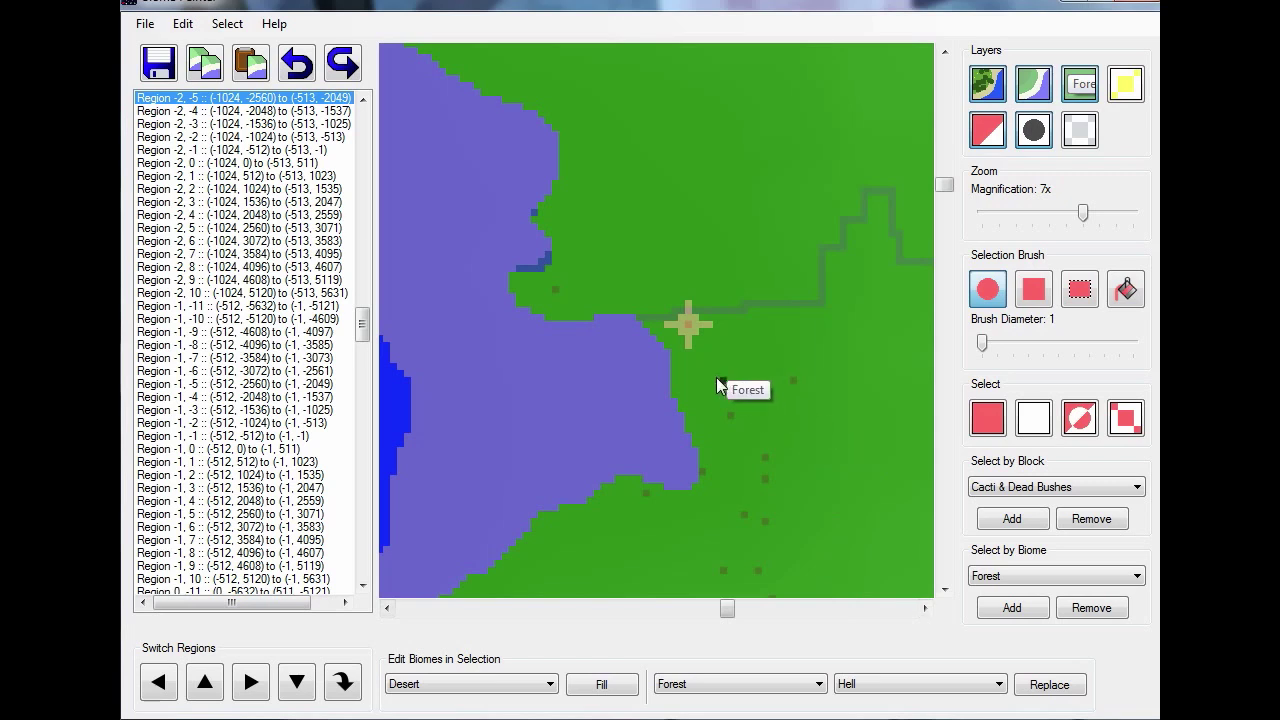
click(687, 325)
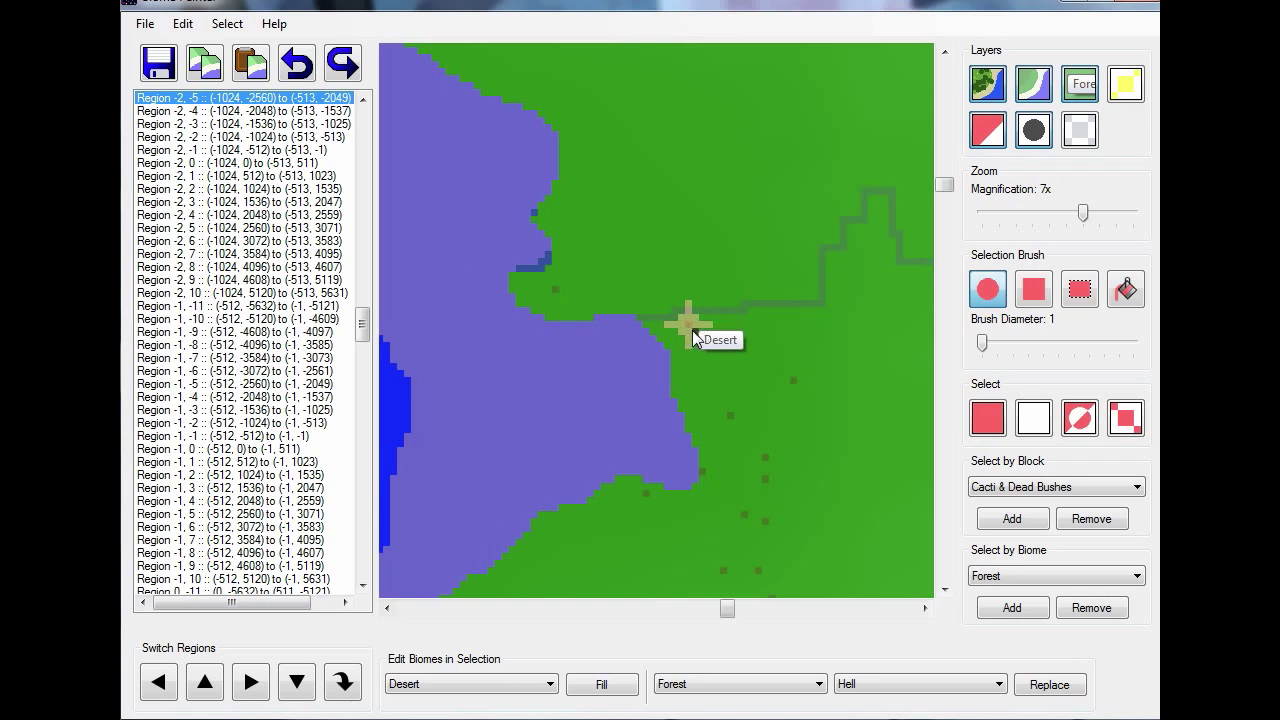
Switch to Region -1, -4 and show the tree-dotted lake in its northwest part at 4x magnification
mouse_move(686, 304)
mouse_down()
mouse_move(669, 325)
mouse_move(689, 335)
mouse_up()
drag(1083, 217, 982, 217)
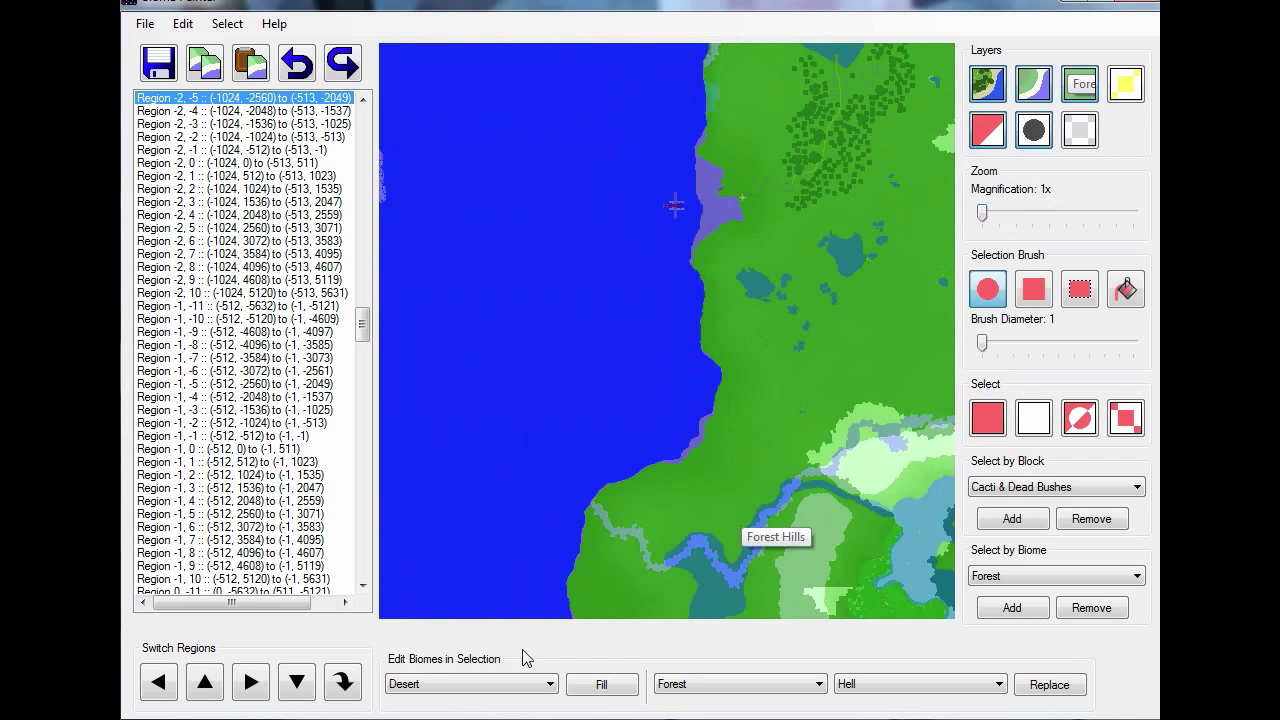
click(251, 682)
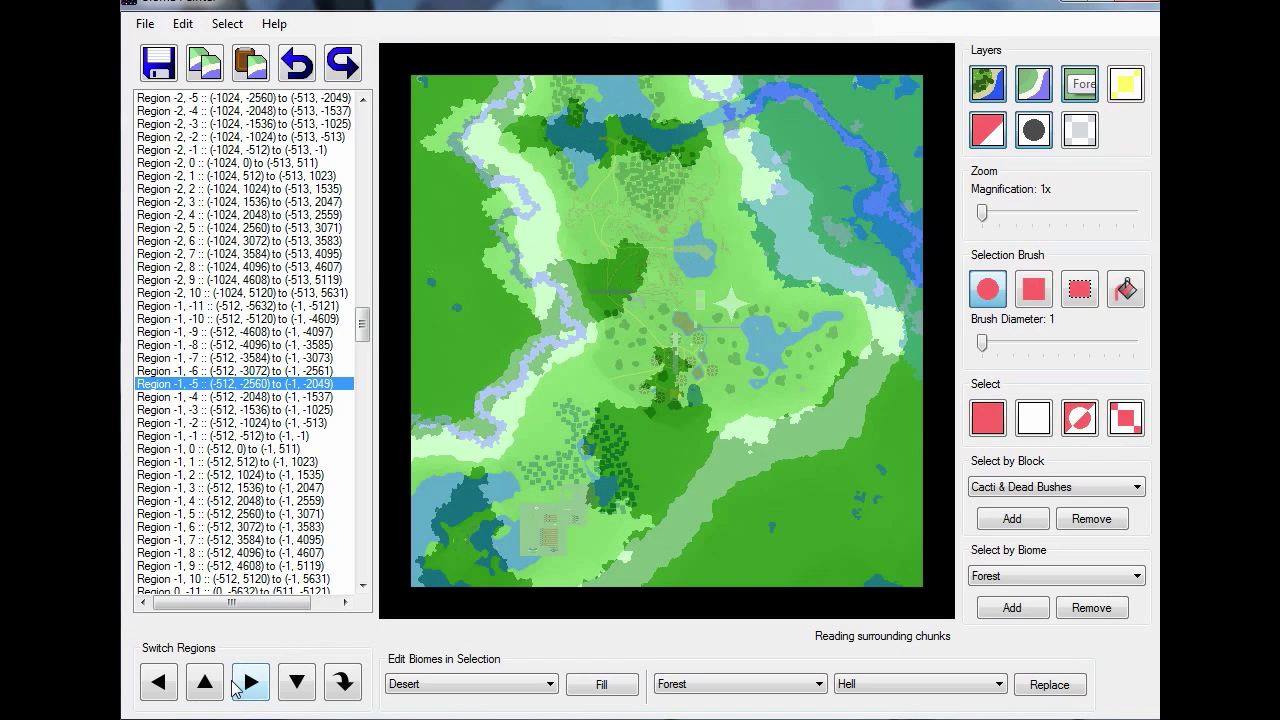
click(297, 683)
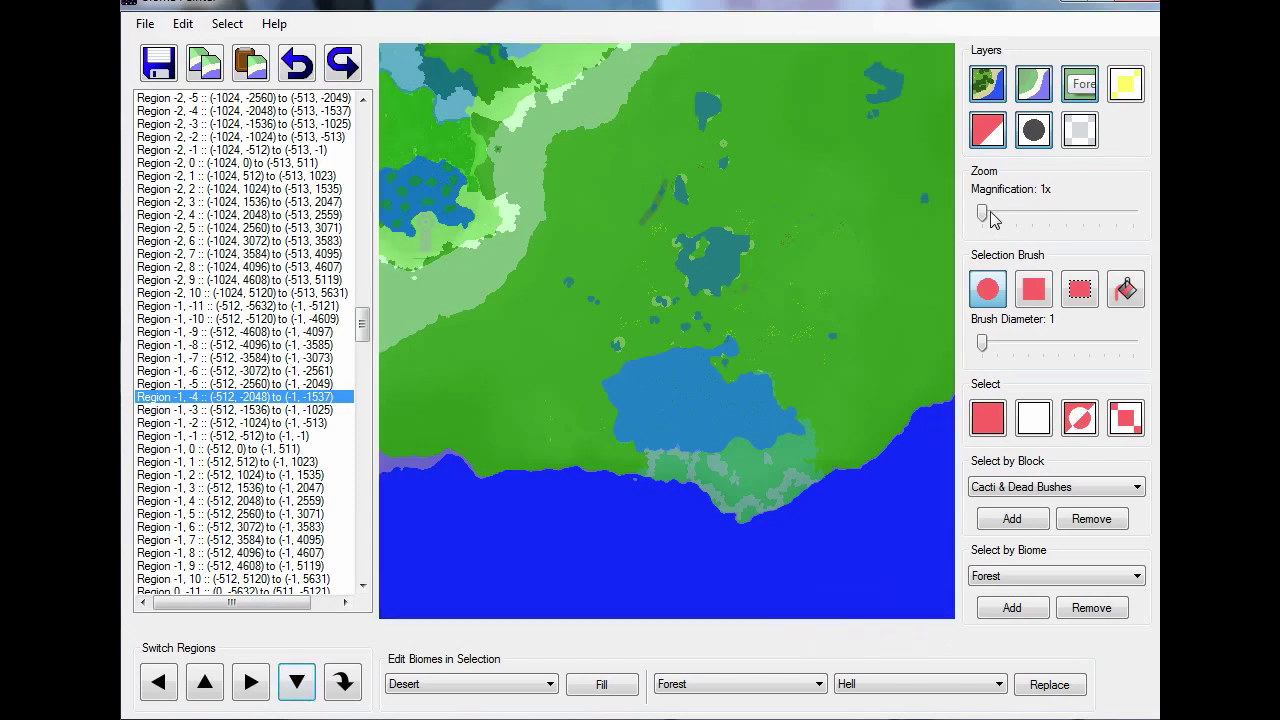
drag(984, 213, 1030, 220)
click(1027, 216)
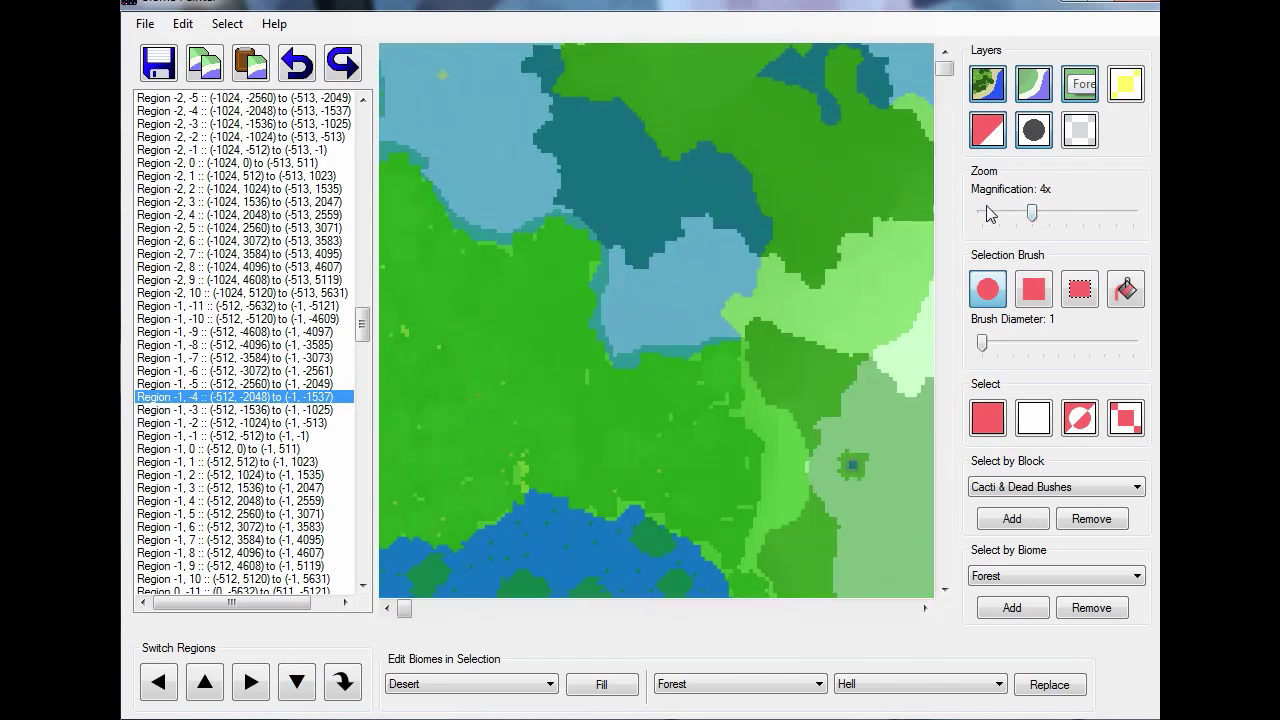
drag(944, 68, 945, 160)
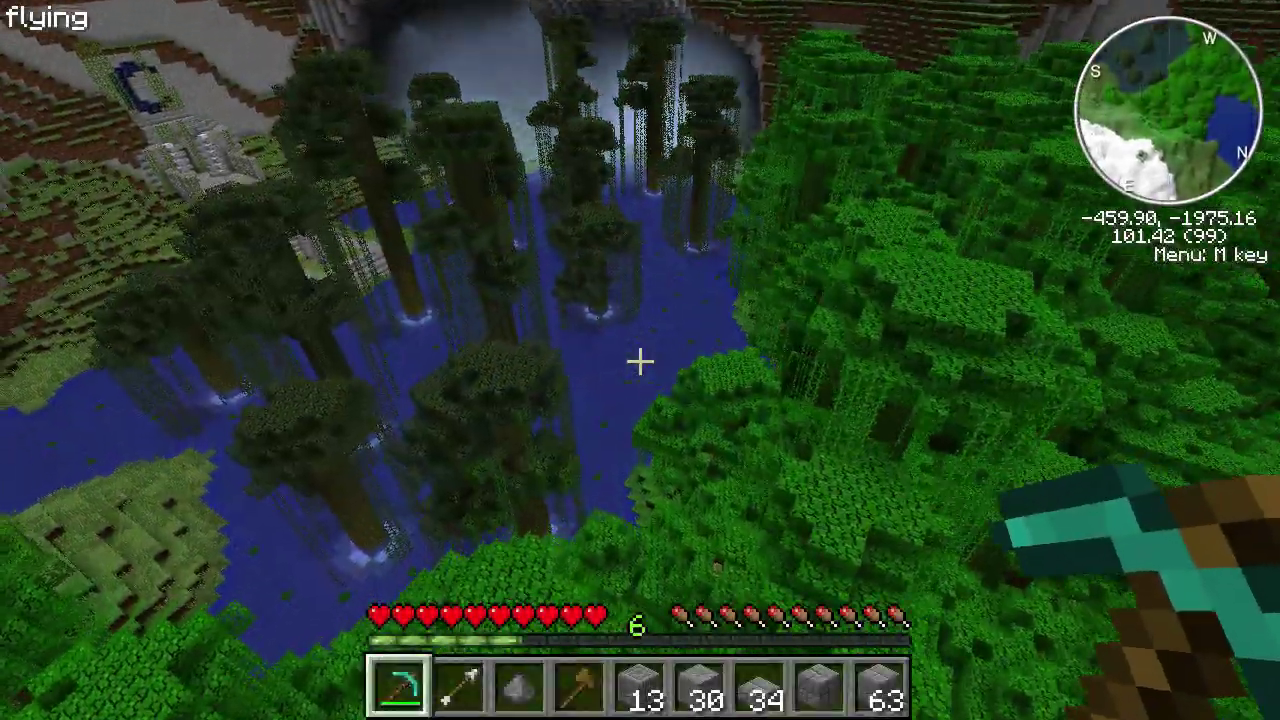
Switch to Minecraft and compare the foliage and grass colours along the lake's jungle shore and around the stone steps
key(w)
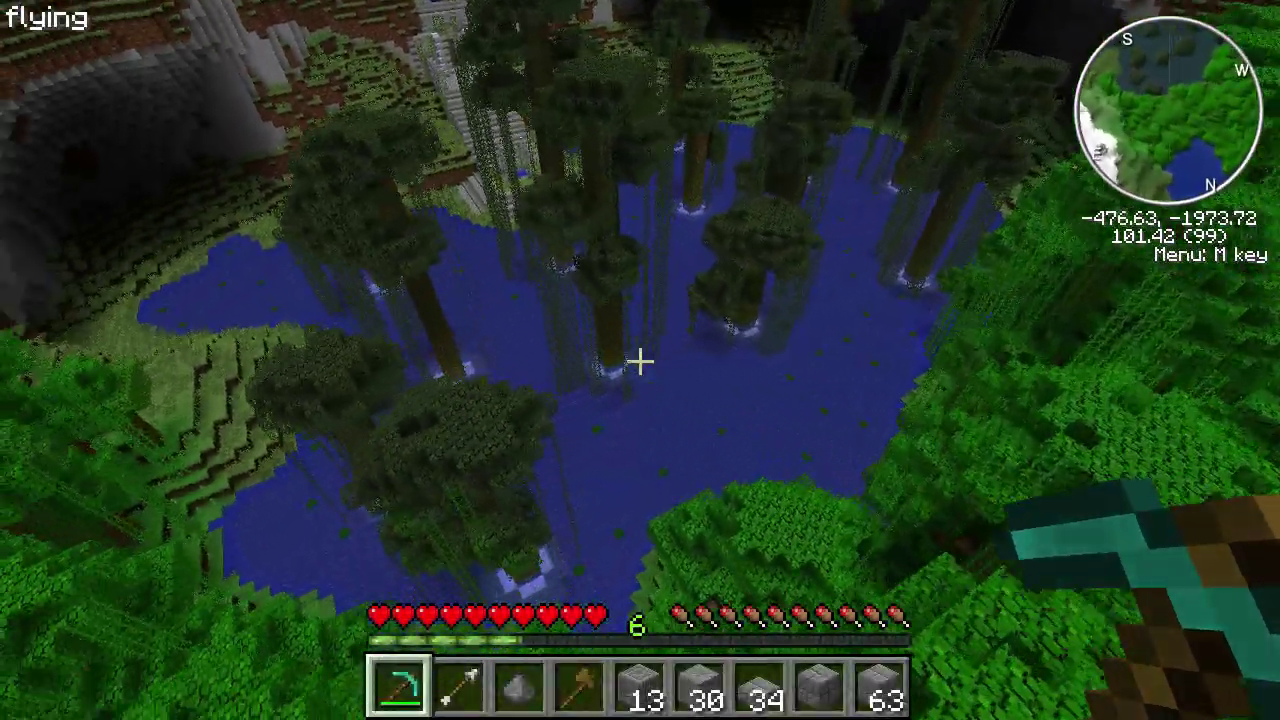
key(w)
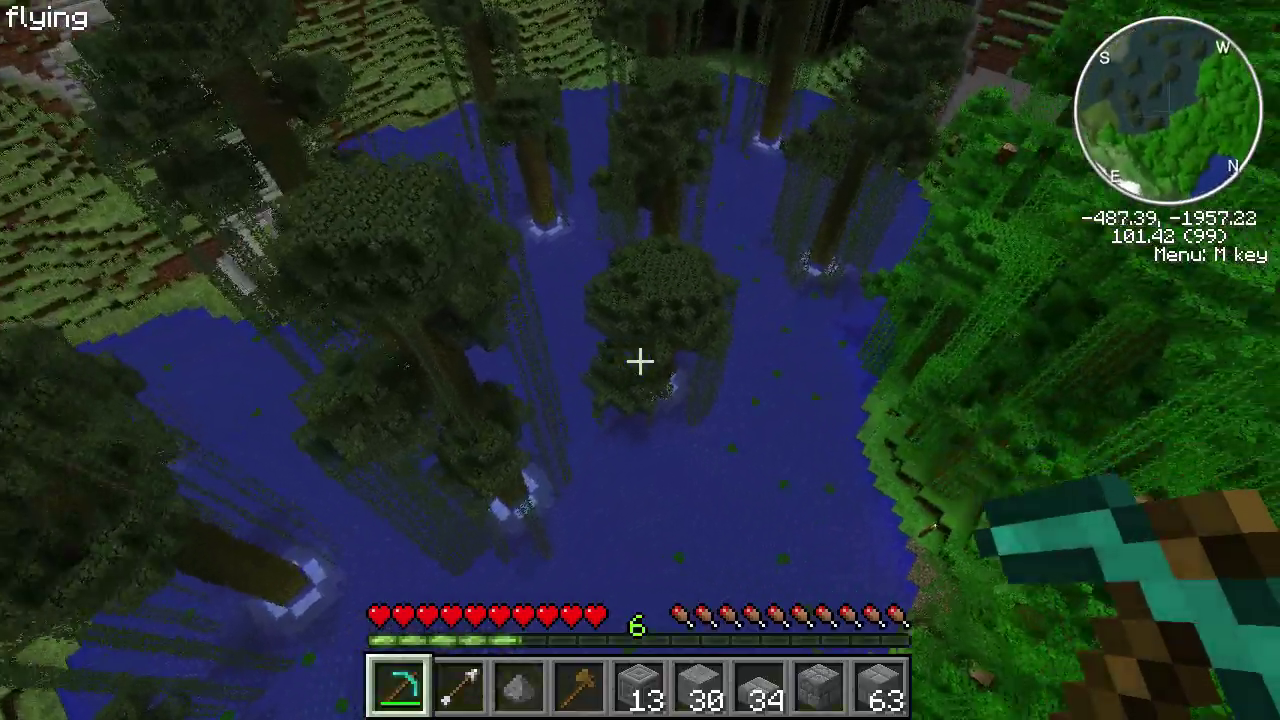
key(shift)
key(w)
key(shift)
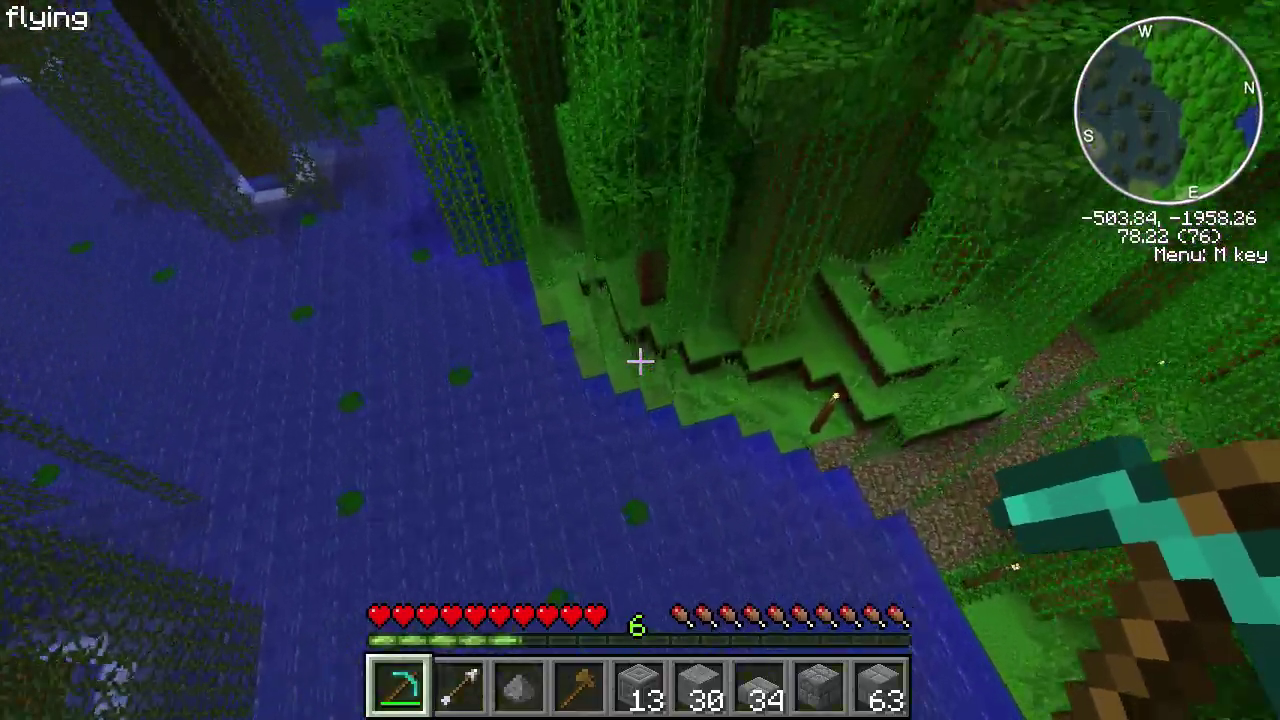
key(space)
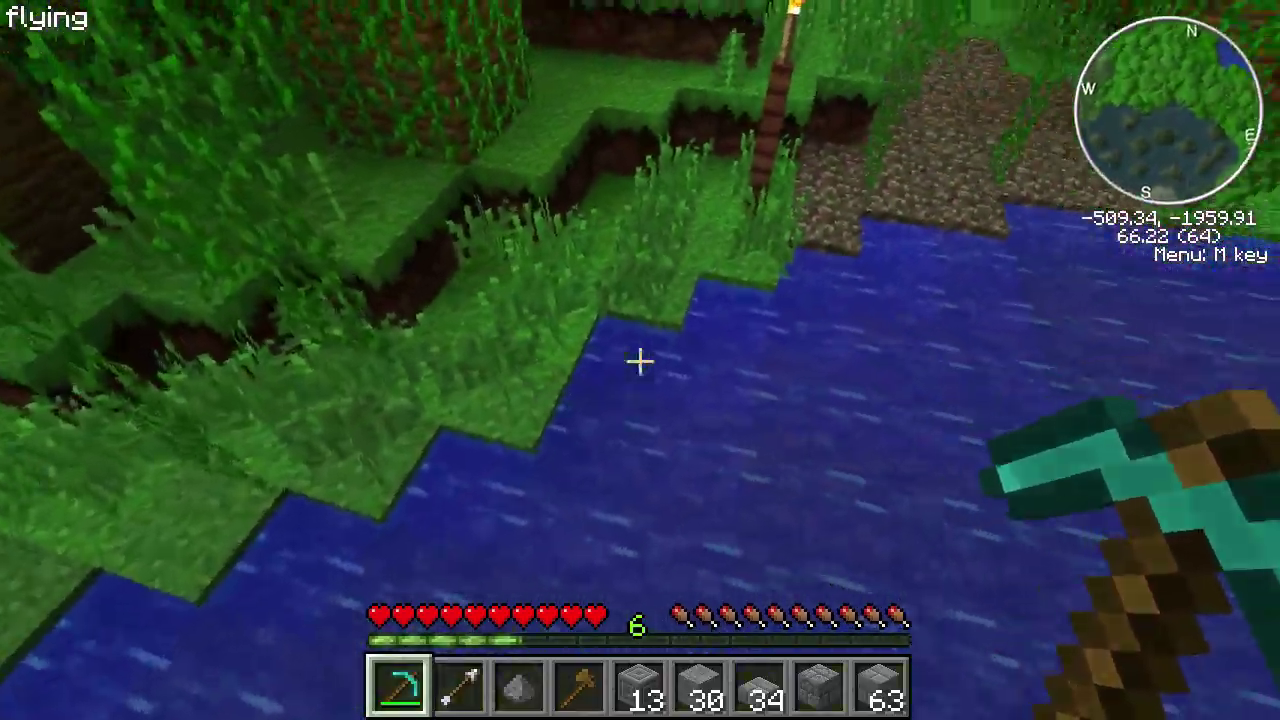
key(w)
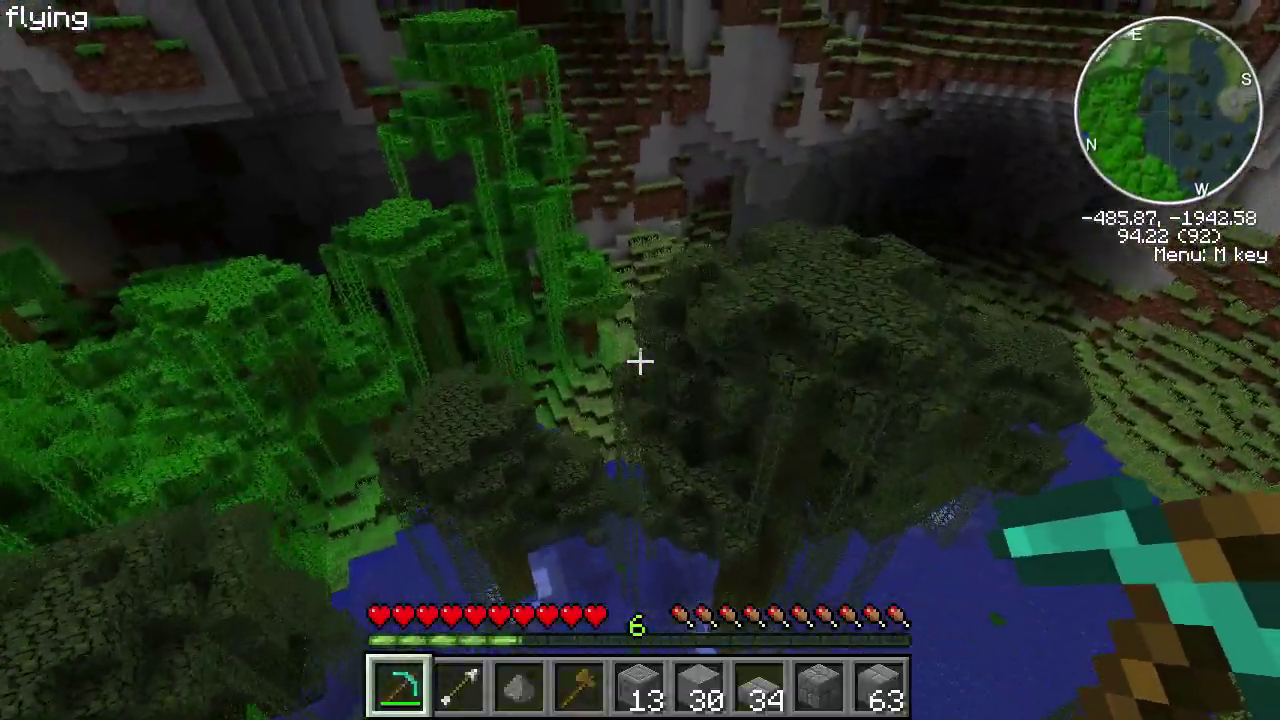
key(w)
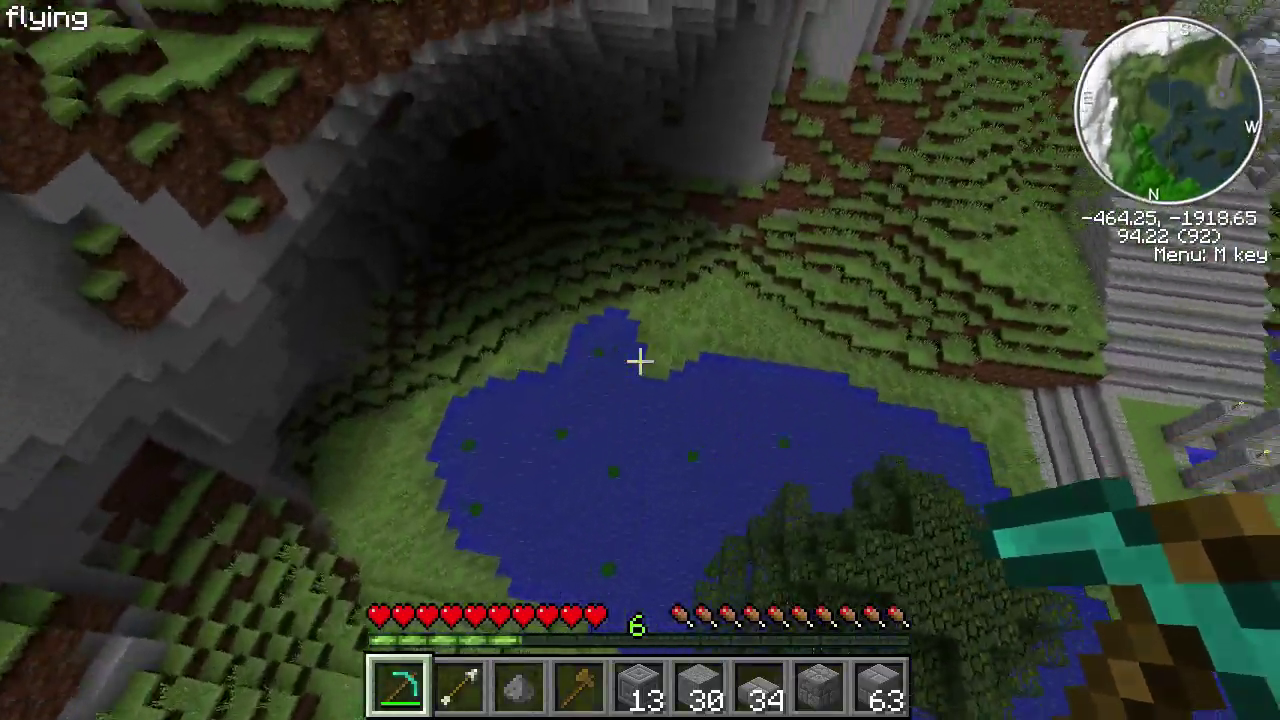
key(w)
key(shift)
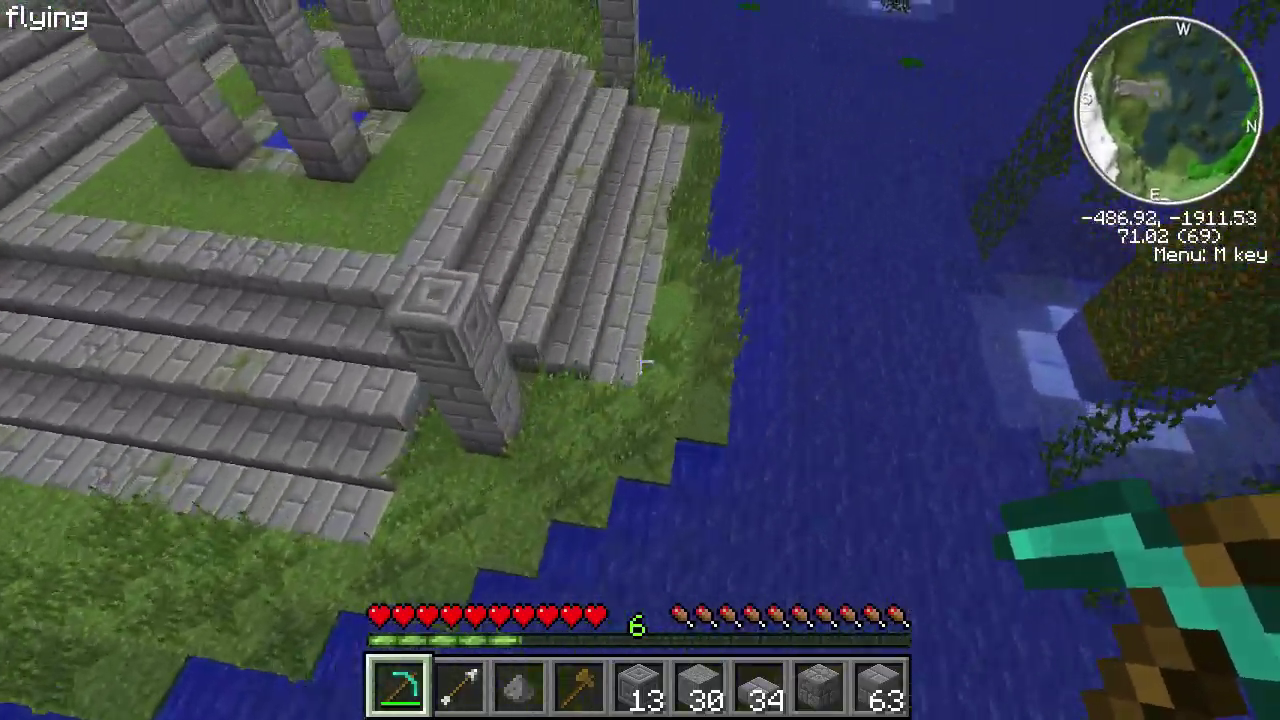
Examine the water, vines and tree colours across the lake in Minecraft from low and high viewpoints
key(w)
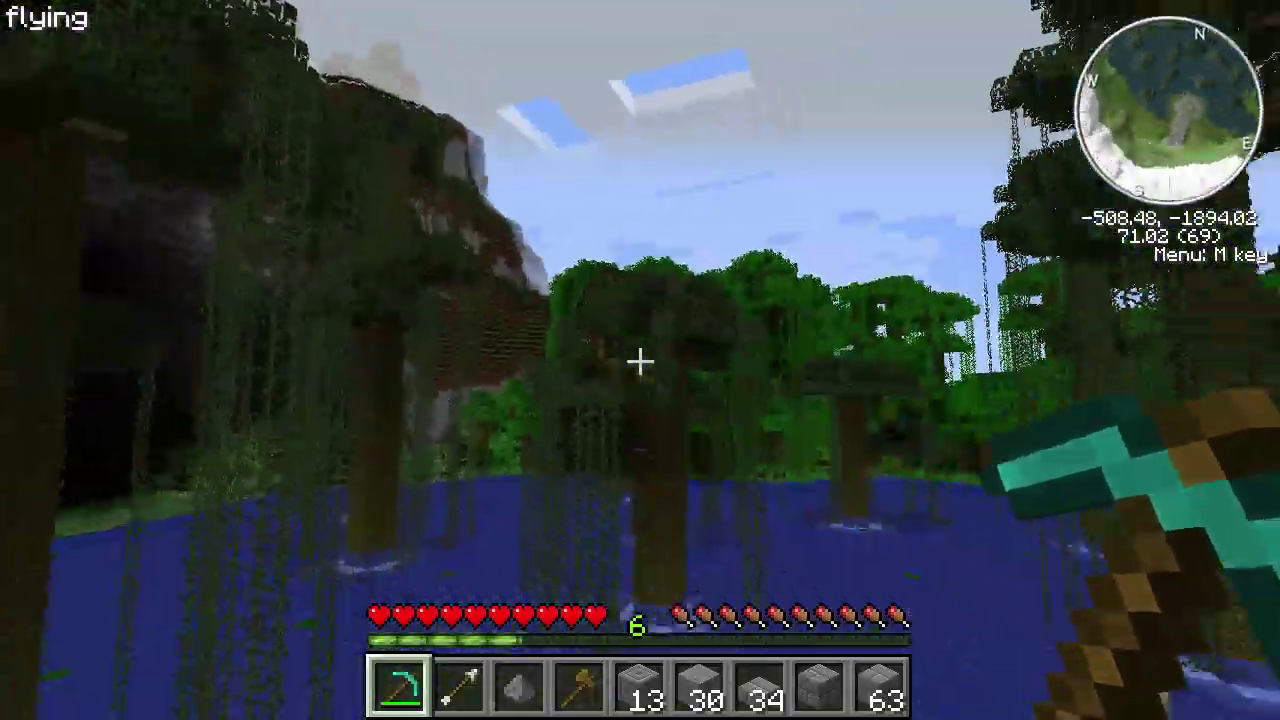
key(s)
key(space)
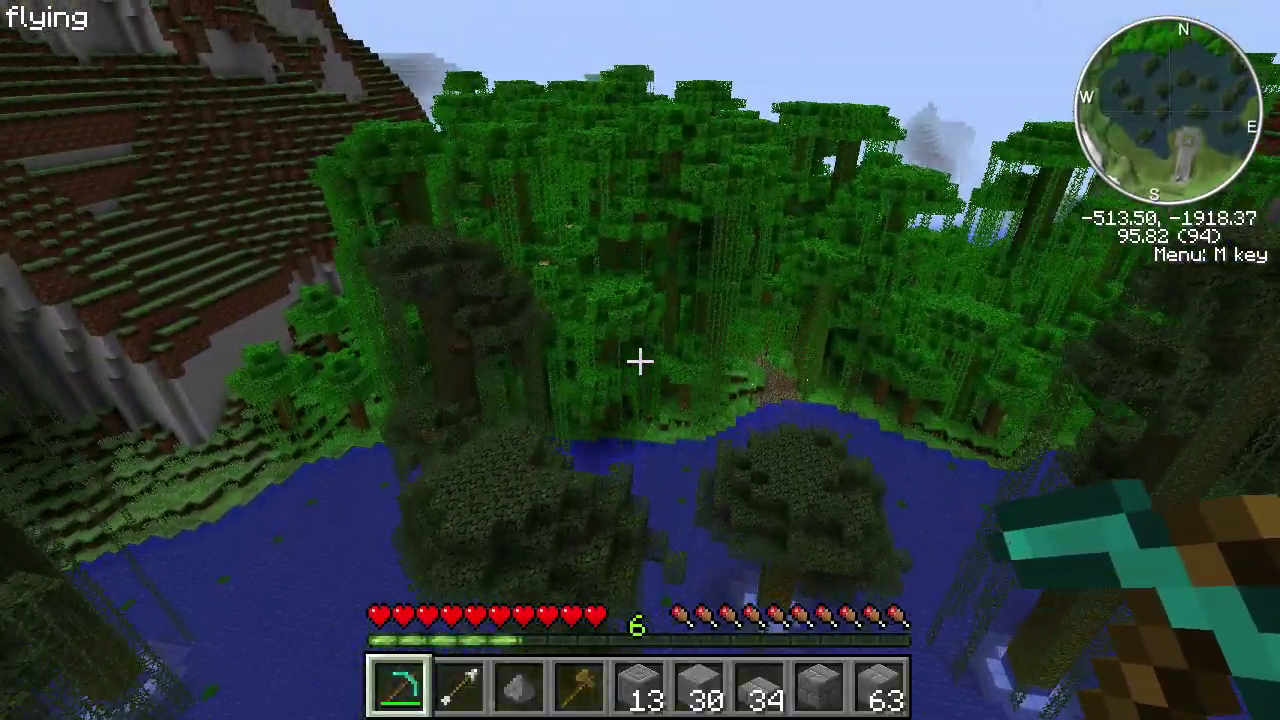
key(d)
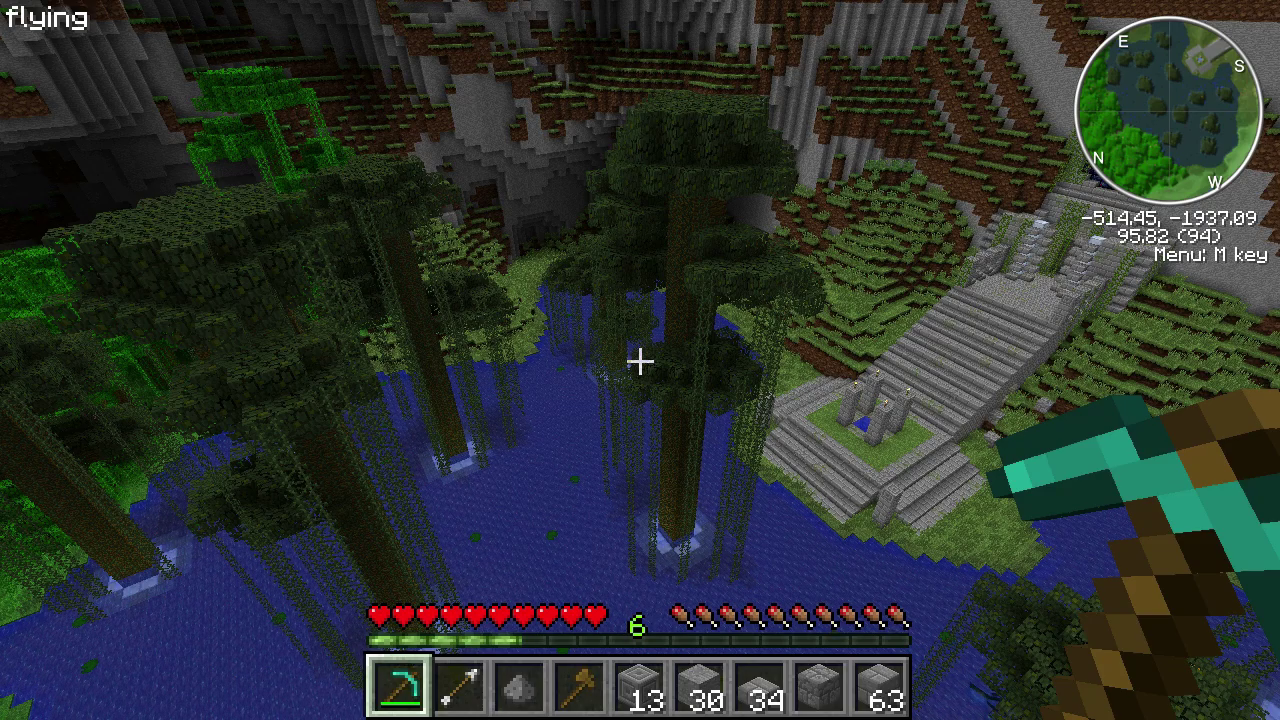
key(w)
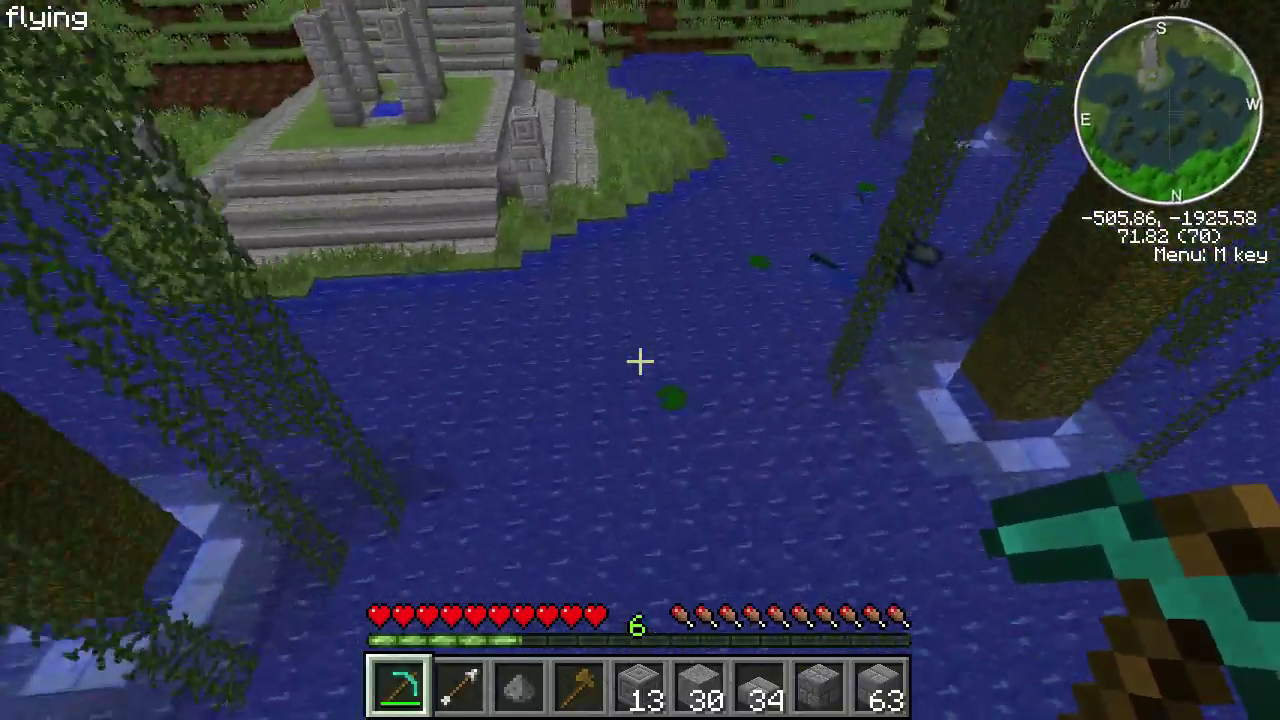
key(w)
key(space)
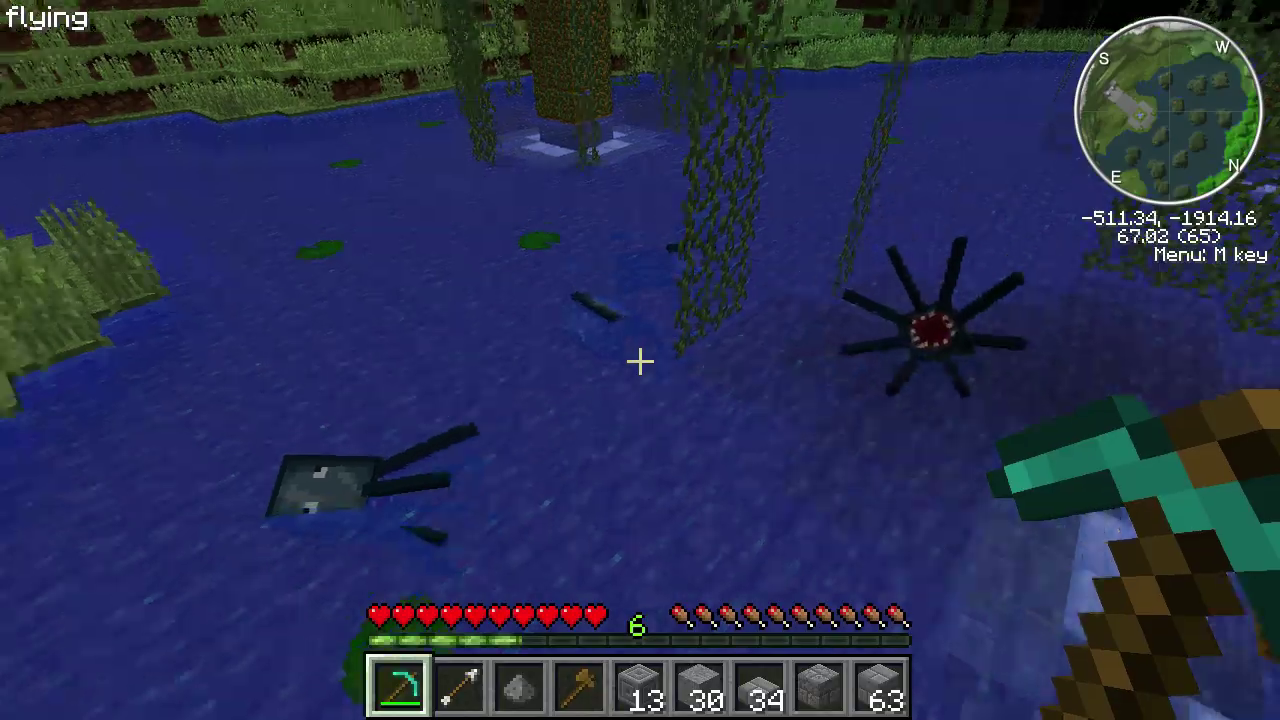
key(space)
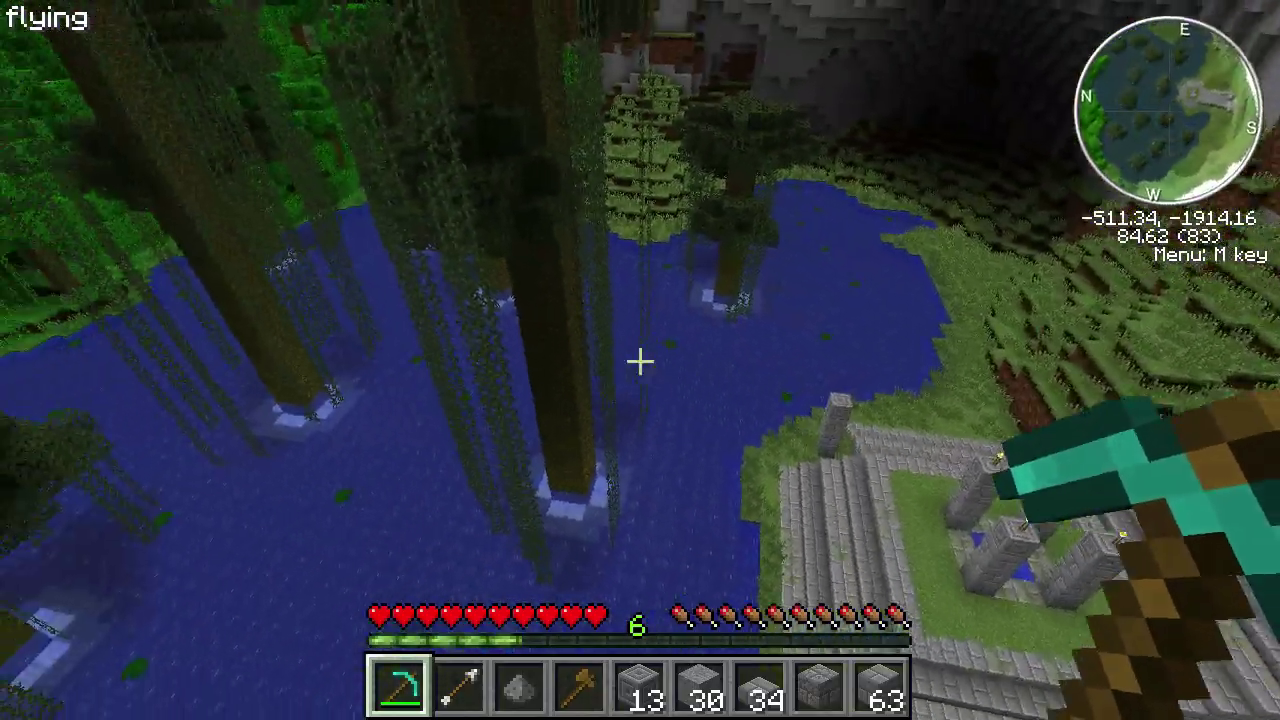
key(w)
key(space)
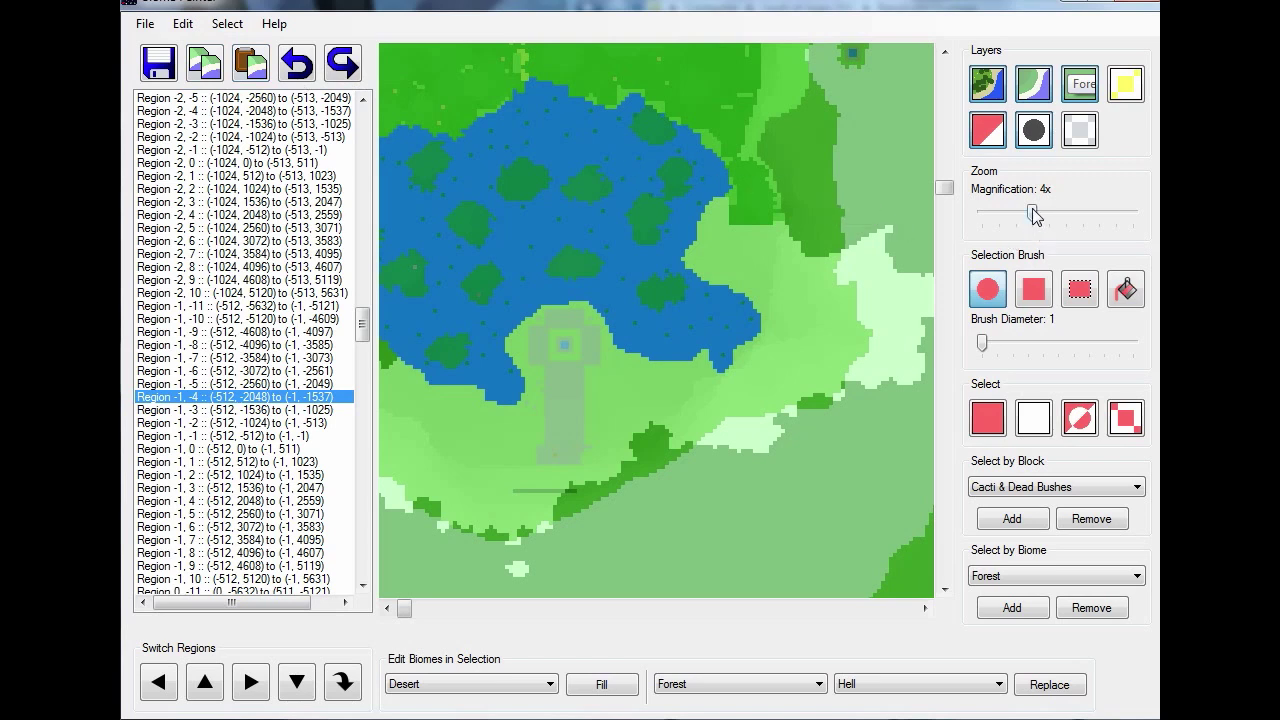
Hide the Map layer in Biome Painter and select the whole southern Swampland with a round brush of diameter 60
drag(1032, 214, 985, 220)
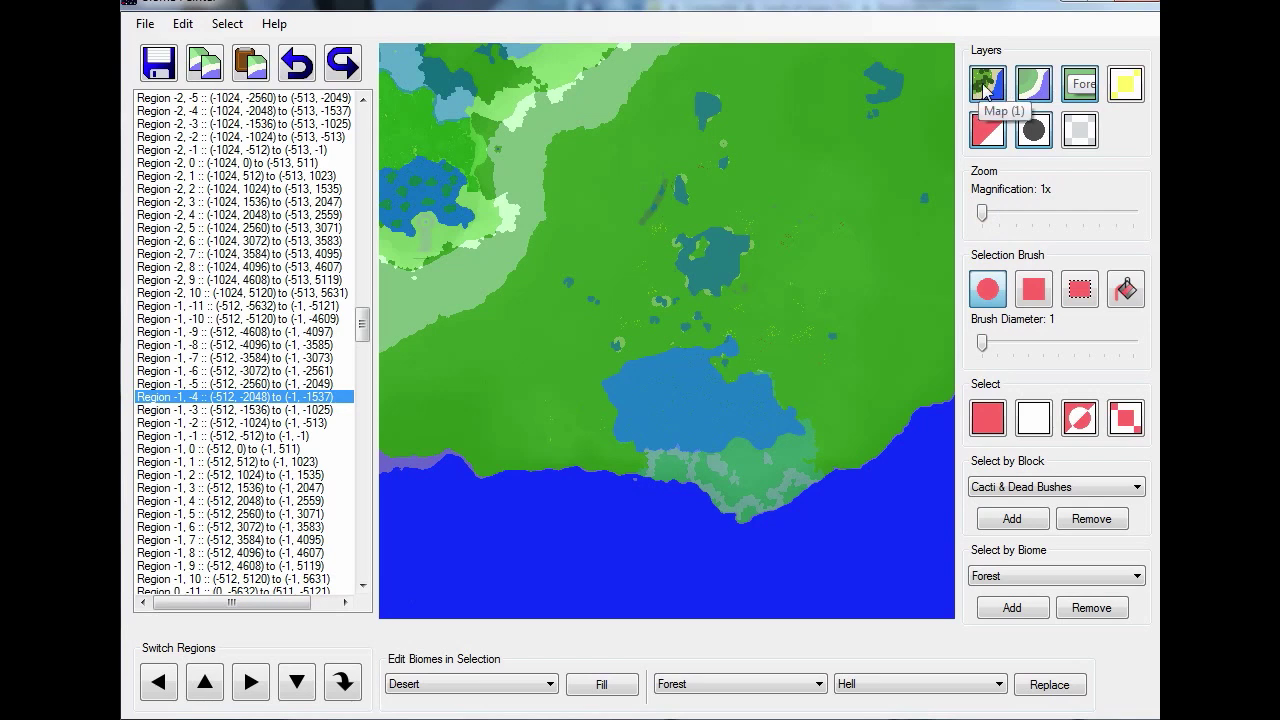
click(987, 88)
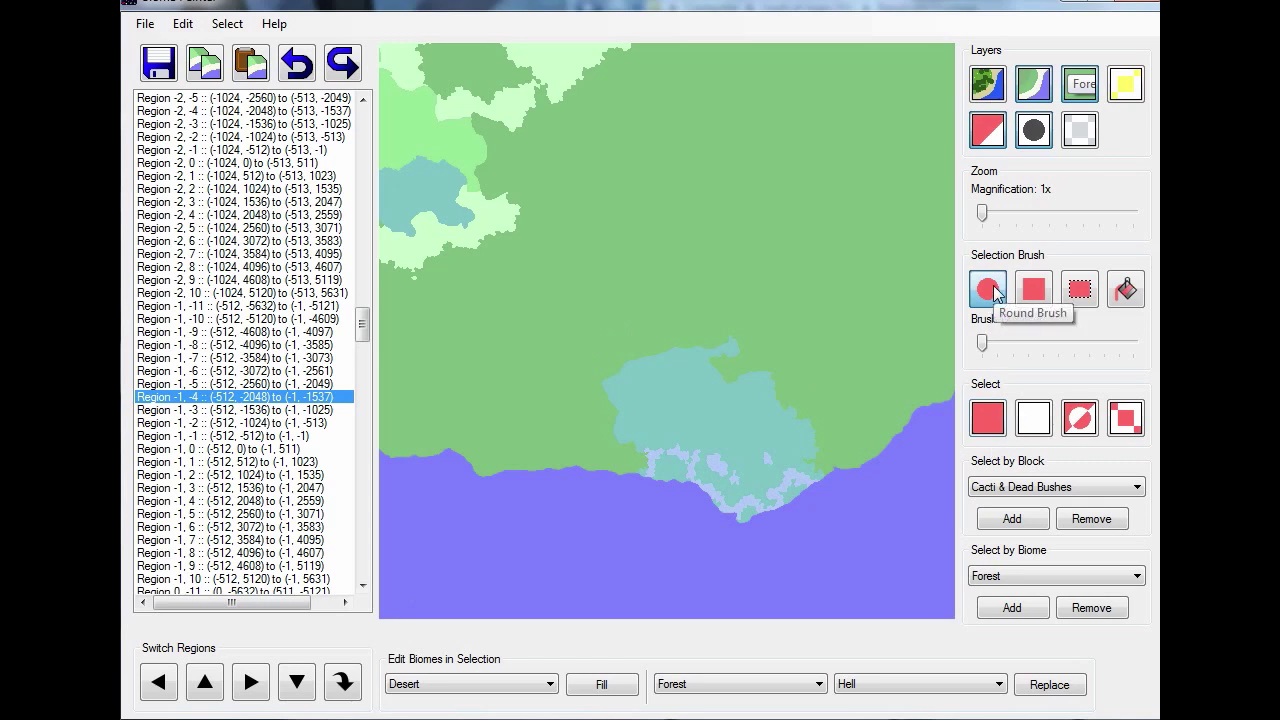
drag(983, 344, 1005, 347)
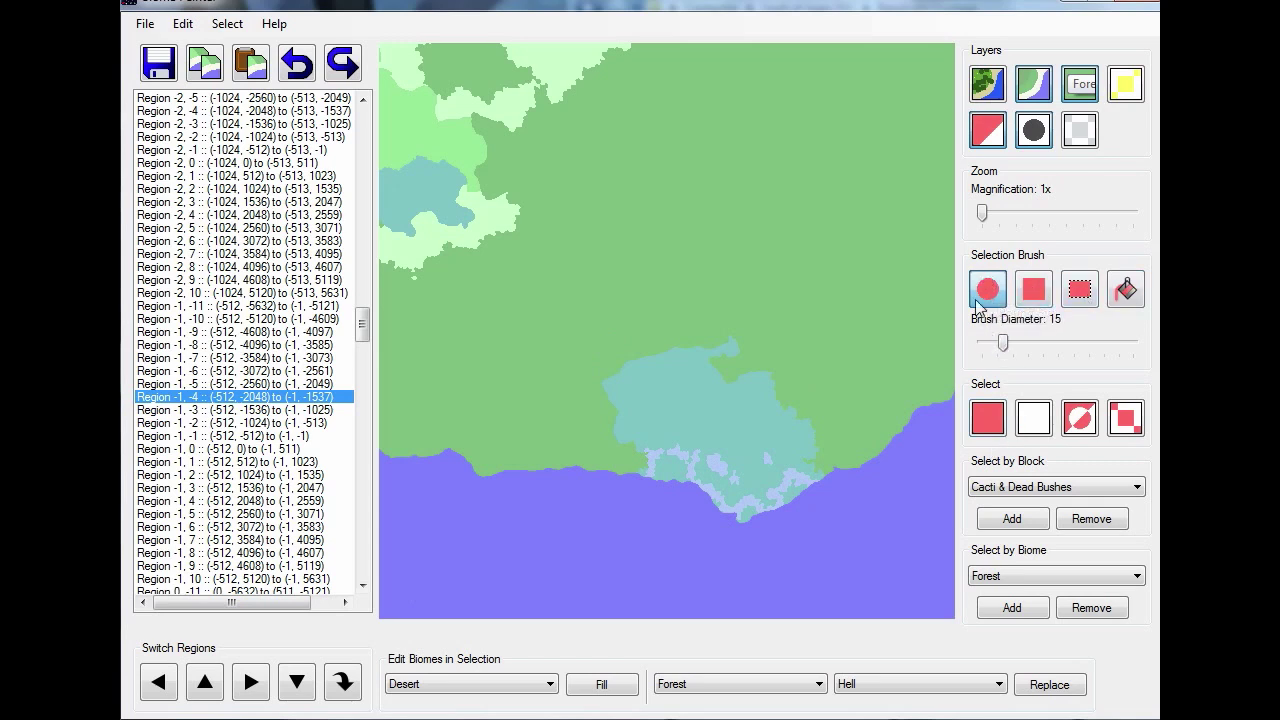
drag(1003, 343, 1070, 341)
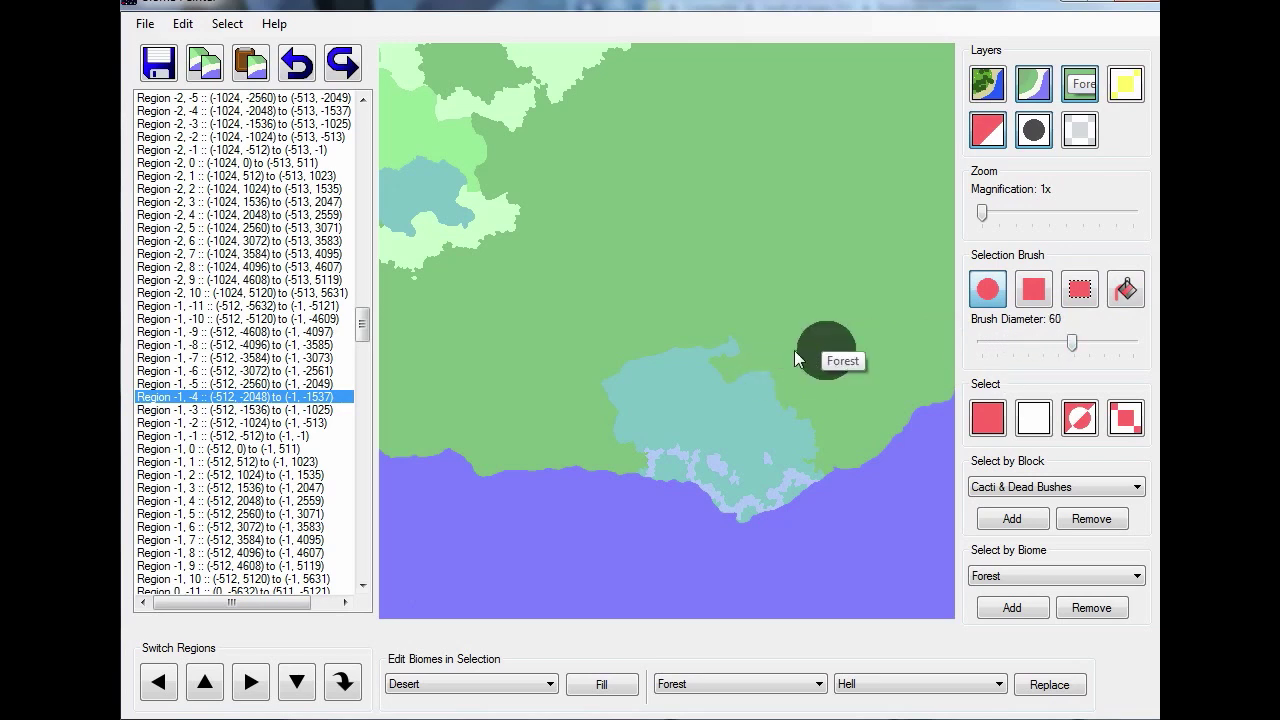
mouse_move(733, 355)
mouse_down()
mouse_move(611, 377)
mouse_move(649, 471)
mouse_move(741, 509)
mouse_move(811, 466)
mouse_move(766, 371)
mouse_move(646, 406)
mouse_move(766, 444)
mouse_move(671, 417)
mouse_up()
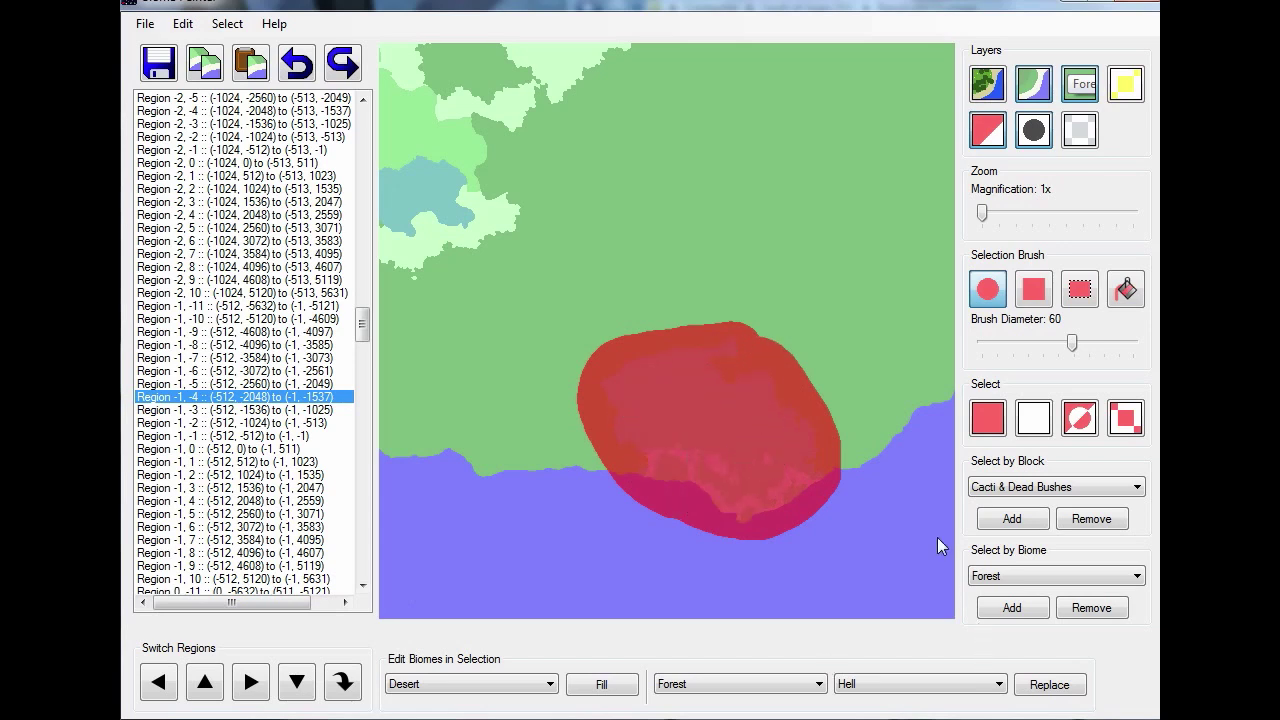
Copy the selected biomes, paste them onto the Forest just north of the original, and clear the selection
click(204, 68)
click(250, 64)
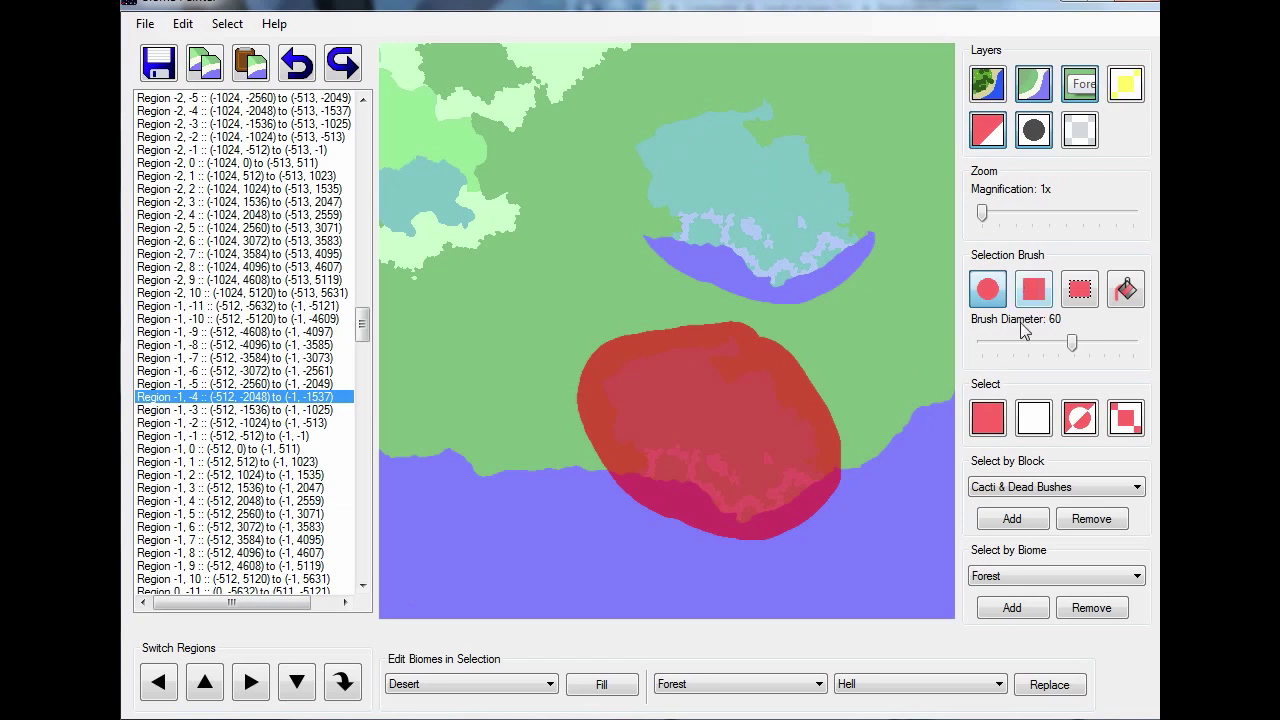
drag(1071, 345, 982, 345)
click(1038, 425)
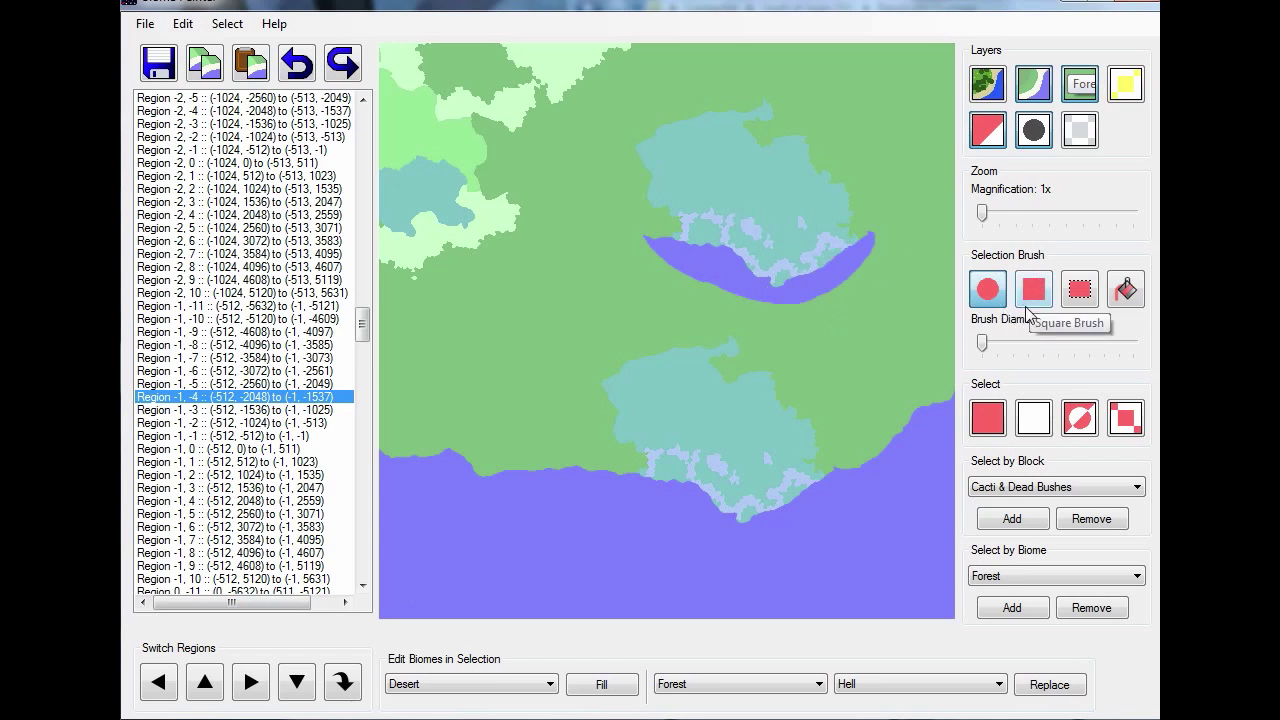
Select the southern part of the pasted Swampland with brush diameter 71, and replace its Ocean biome with Forest
drag(1067, 342, 1089, 342)
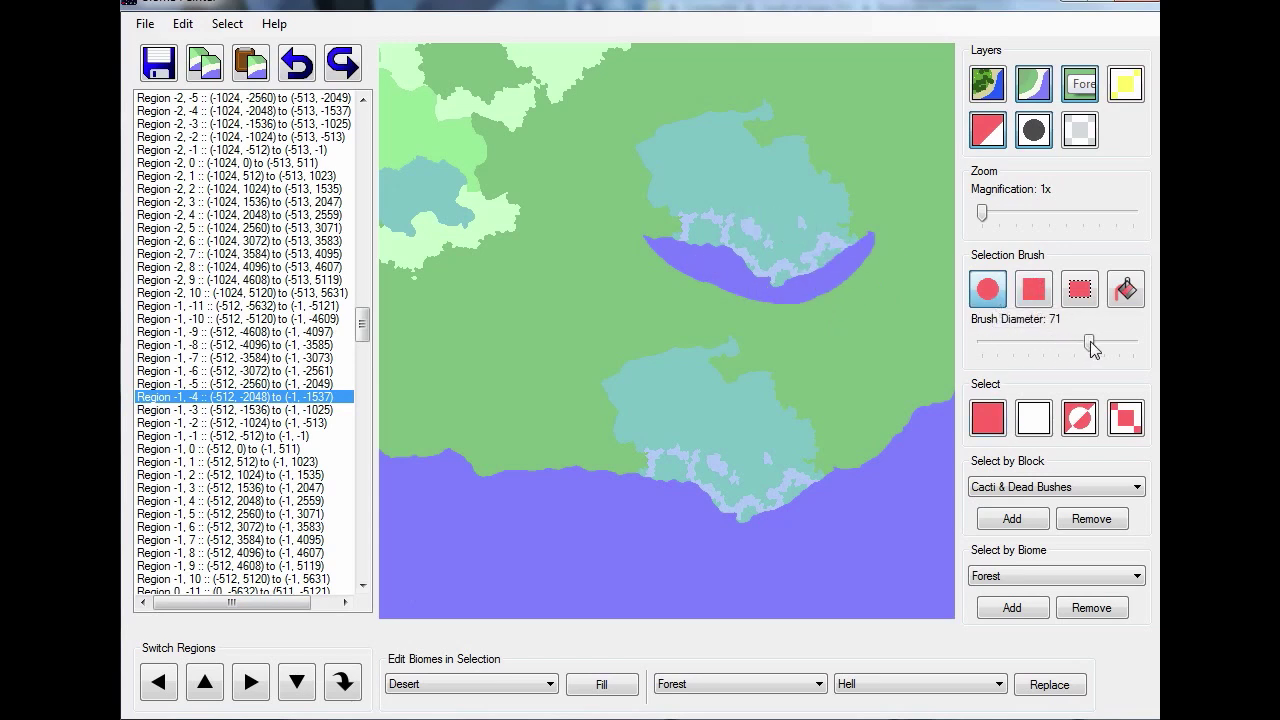
mouse_move(734, 243)
mouse_down()
mouse_move(686, 258)
mouse_move(831, 286)
mouse_move(811, 231)
mouse_move(803, 274)
mouse_up()
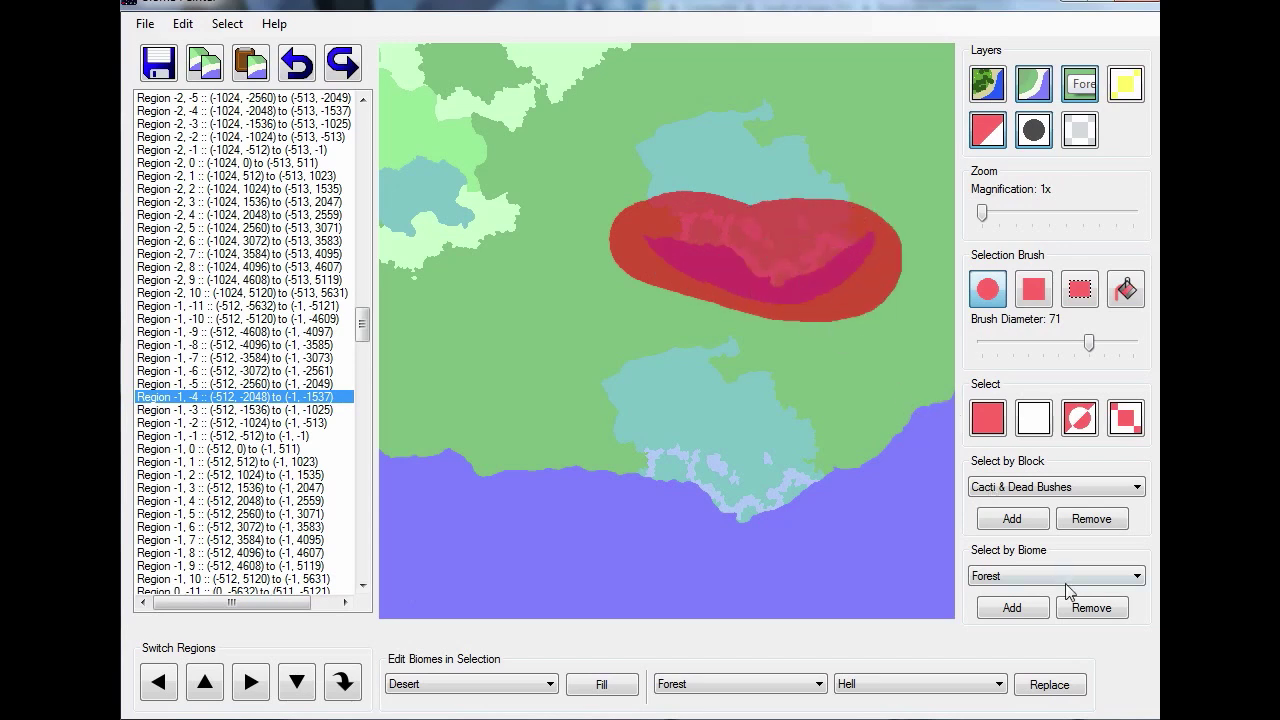
click(819, 684)
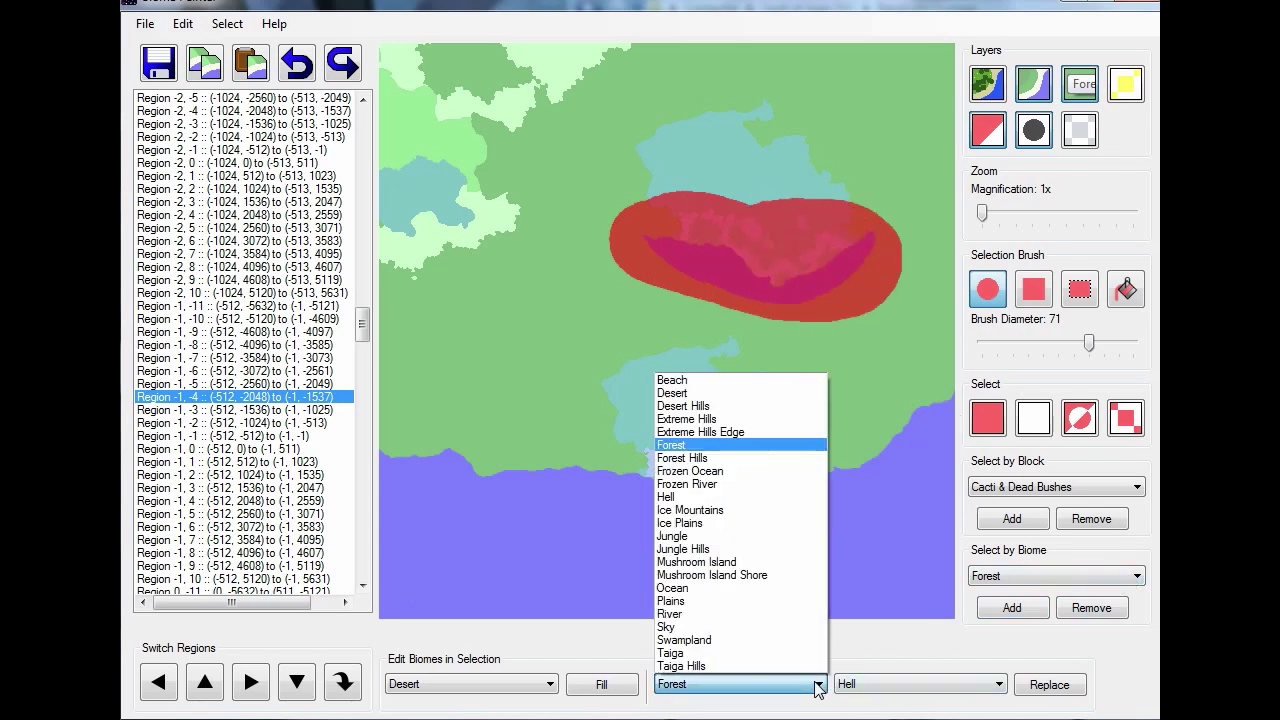
click(697, 590)
click(926, 688)
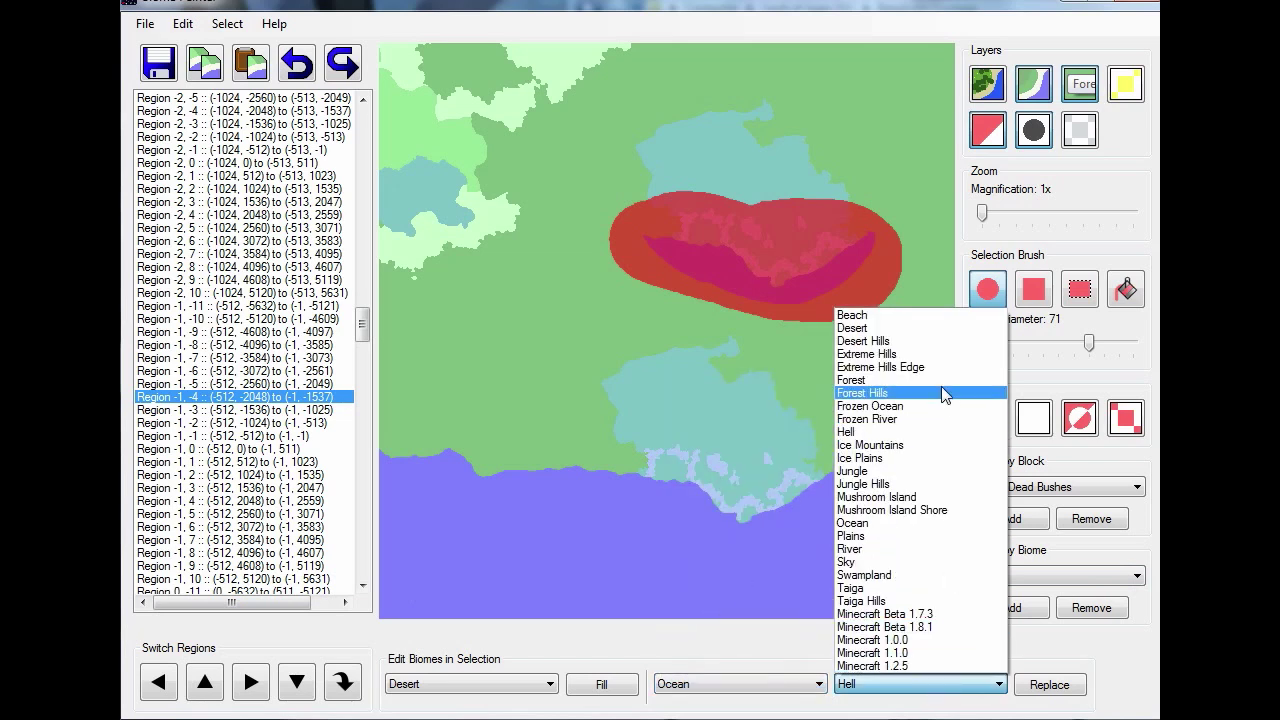
click(900, 384)
click(1049, 685)
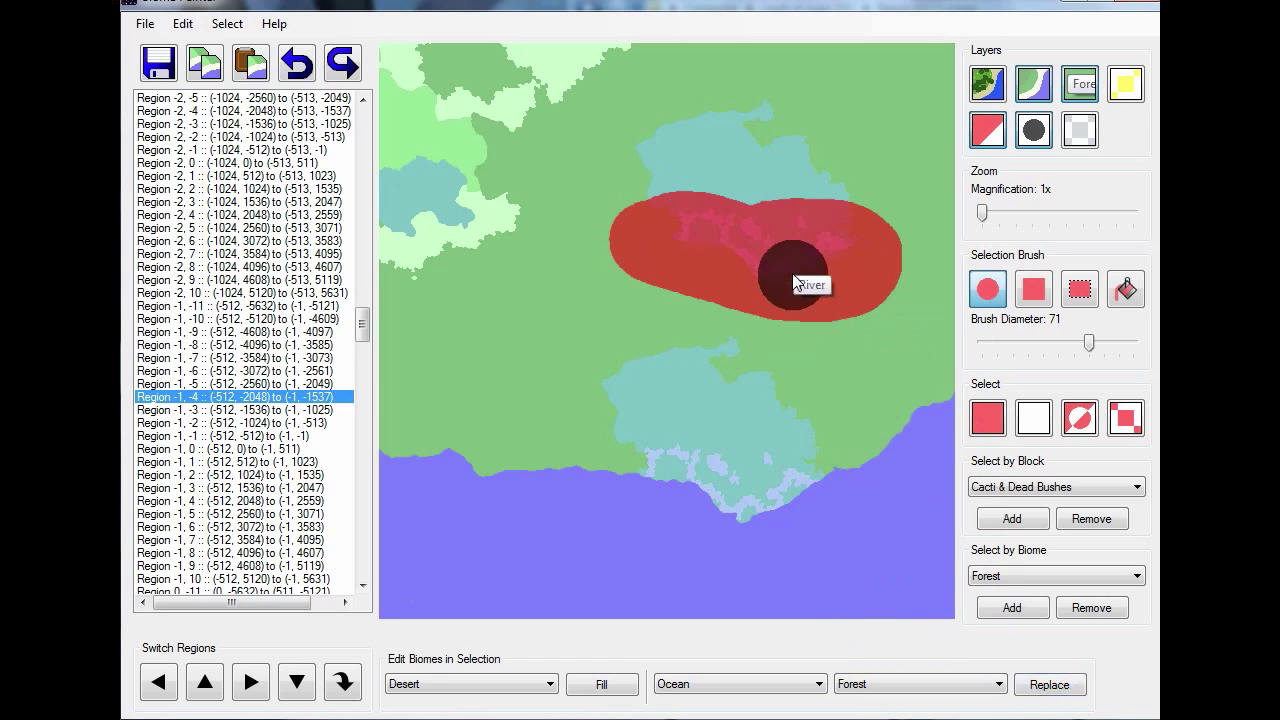
Replace the River biome with Swampland in the same selection, and clear the selection
click(819, 688)
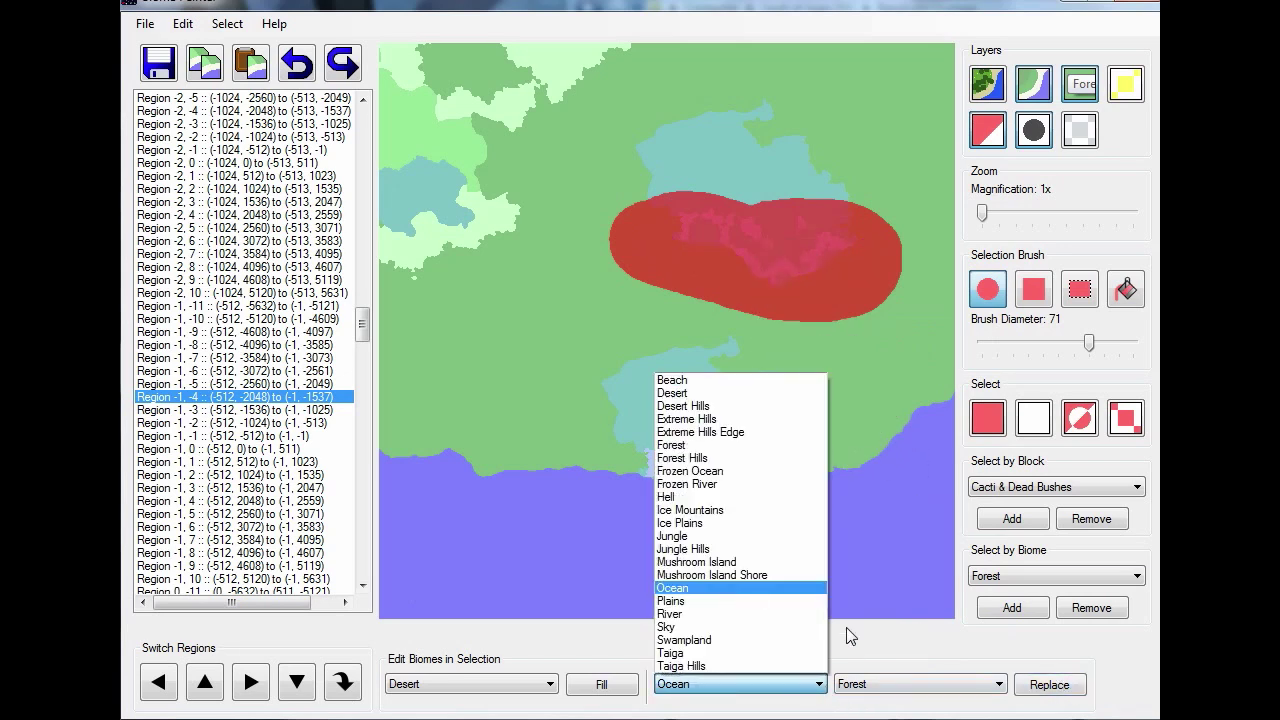
click(672, 614)
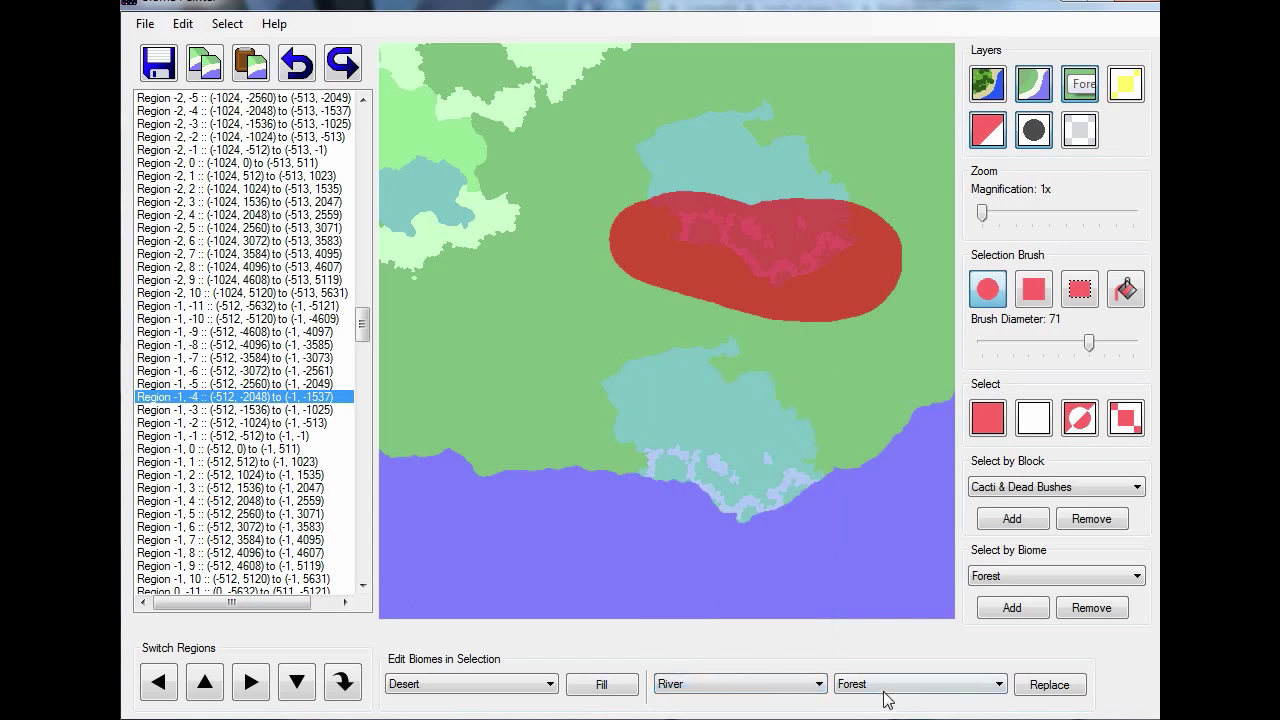
click(886, 688)
click(903, 575)
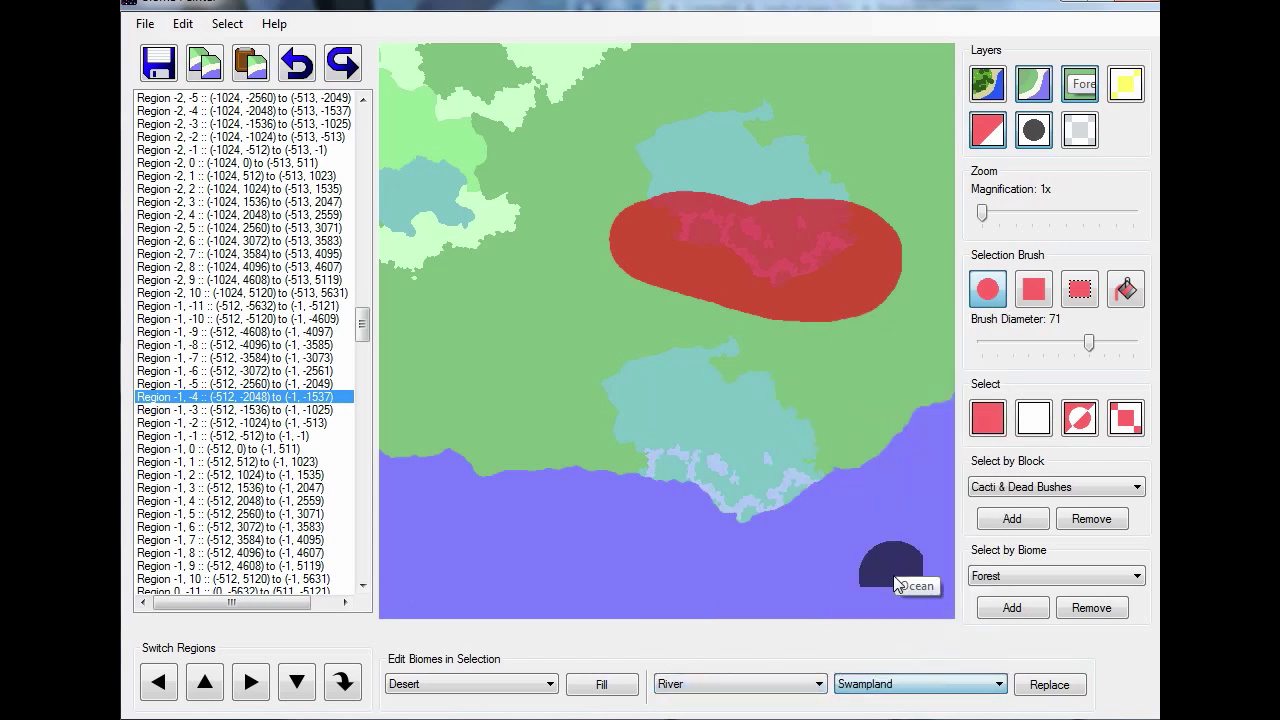
click(1051, 683)
click(1031, 422)
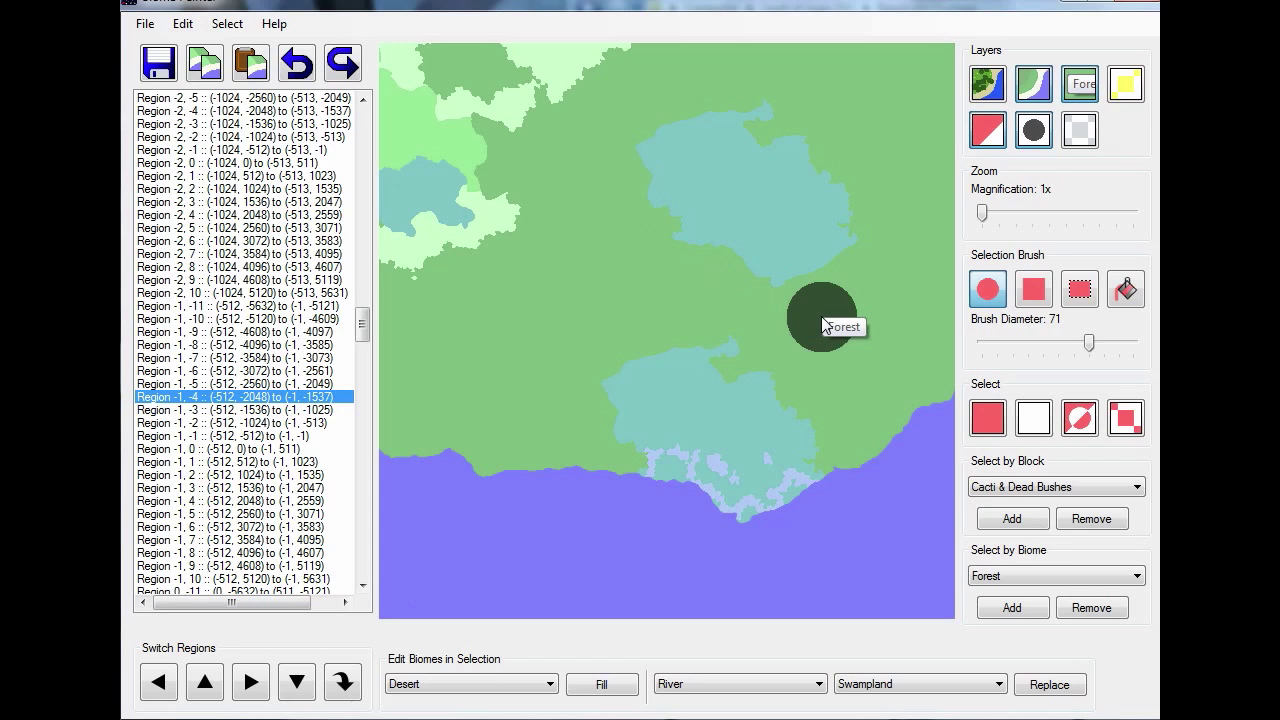
click(549, 684)
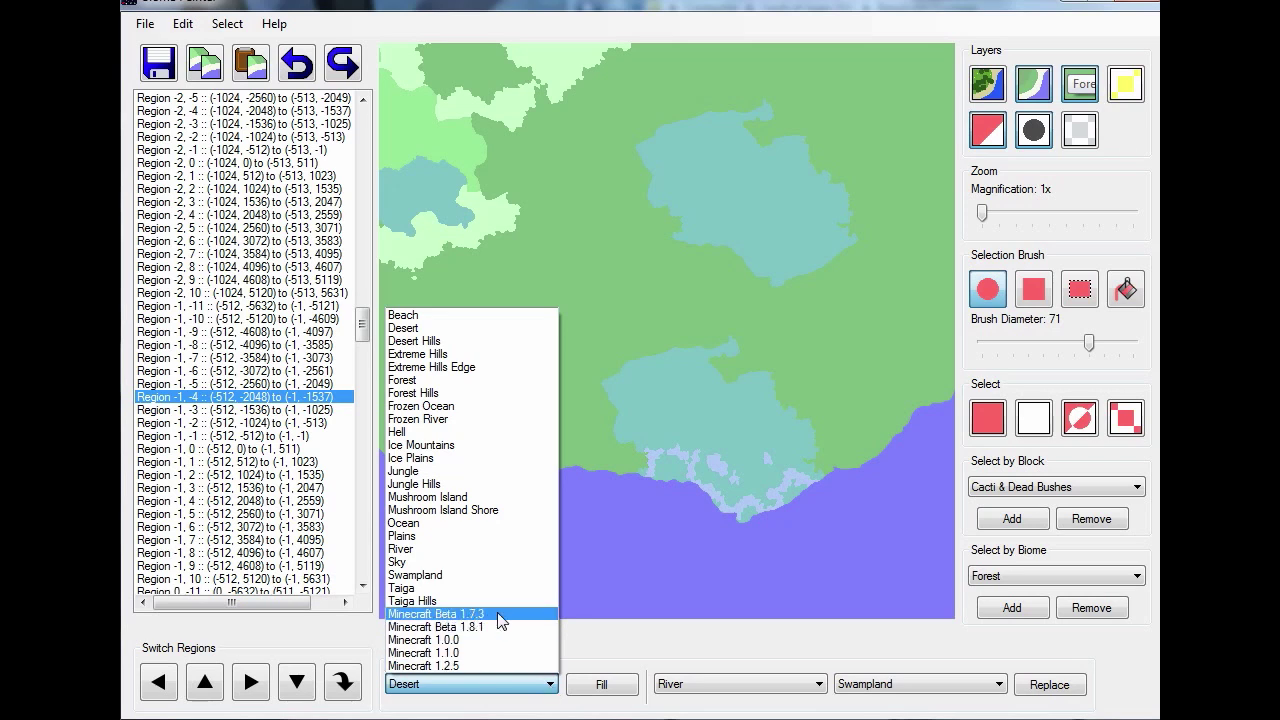
click(550, 686)
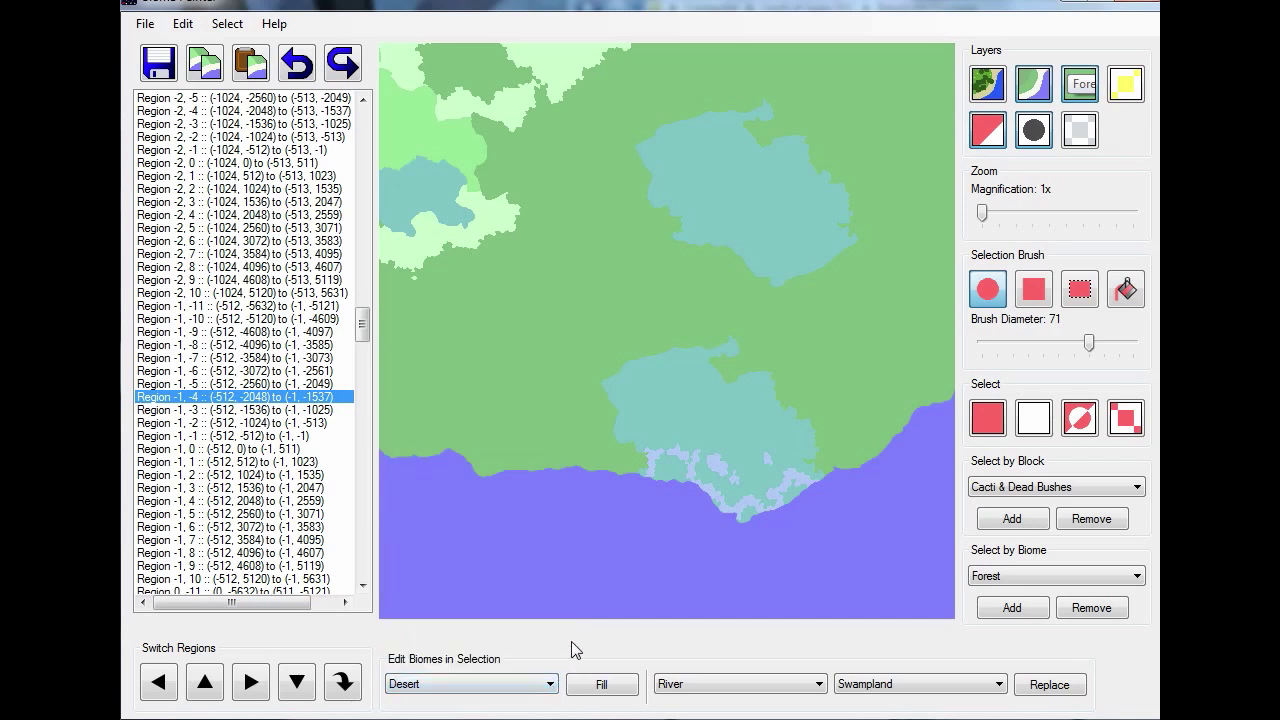